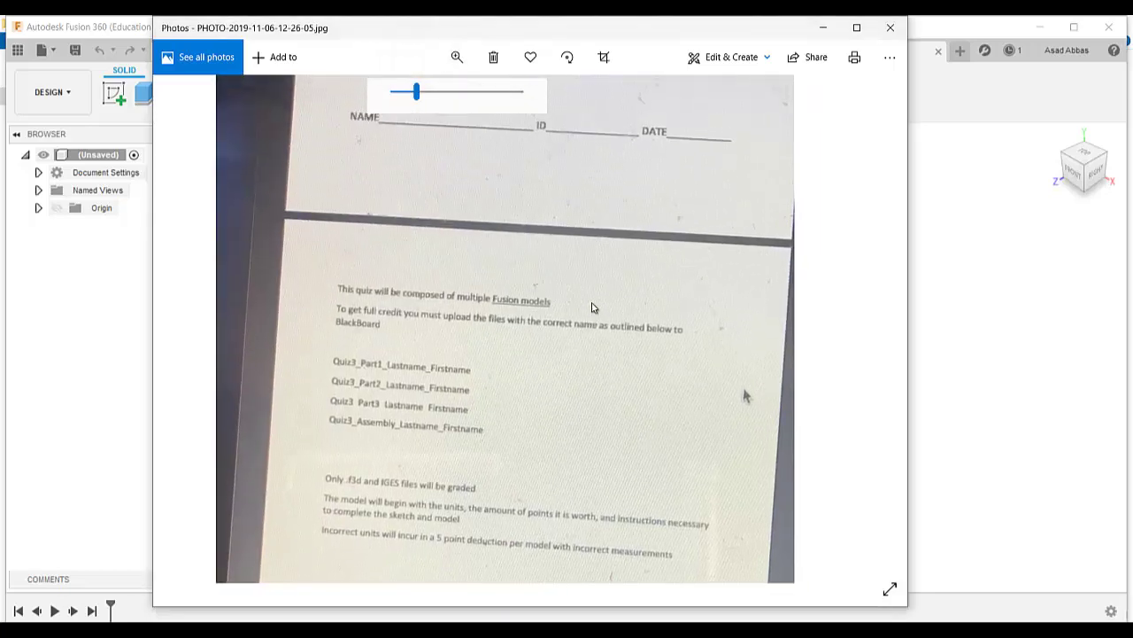
pyautogui.scroll(-2, 593, 307)
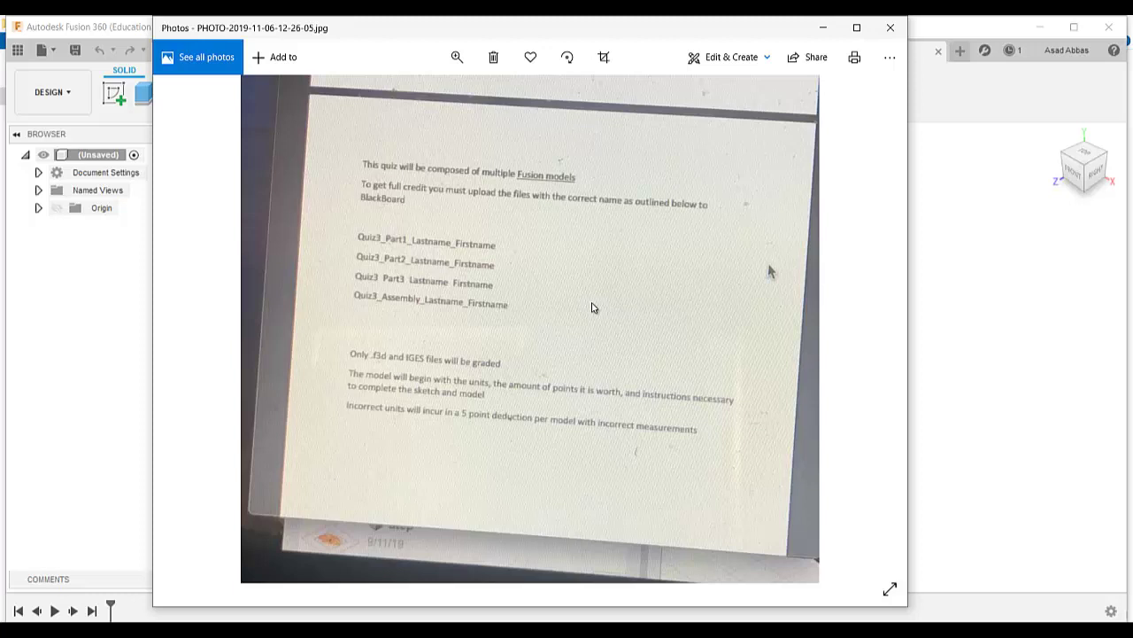
pyautogui.hotkey('alt', 'F4')
pyautogui.hotkey('alt', 'Tab')
pyautogui.press('Right')
pyautogui.press('Return')
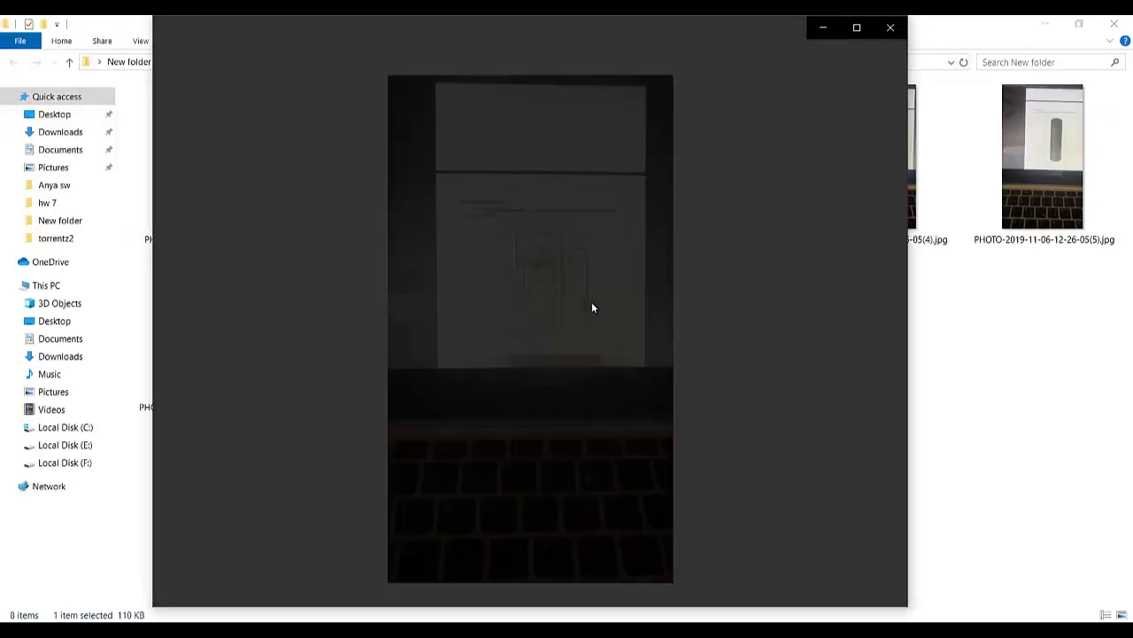
# Step: Zoom in and out of the bracket drawing photo to read its dimensions
pyautogui.scroll(3, 593, 307)
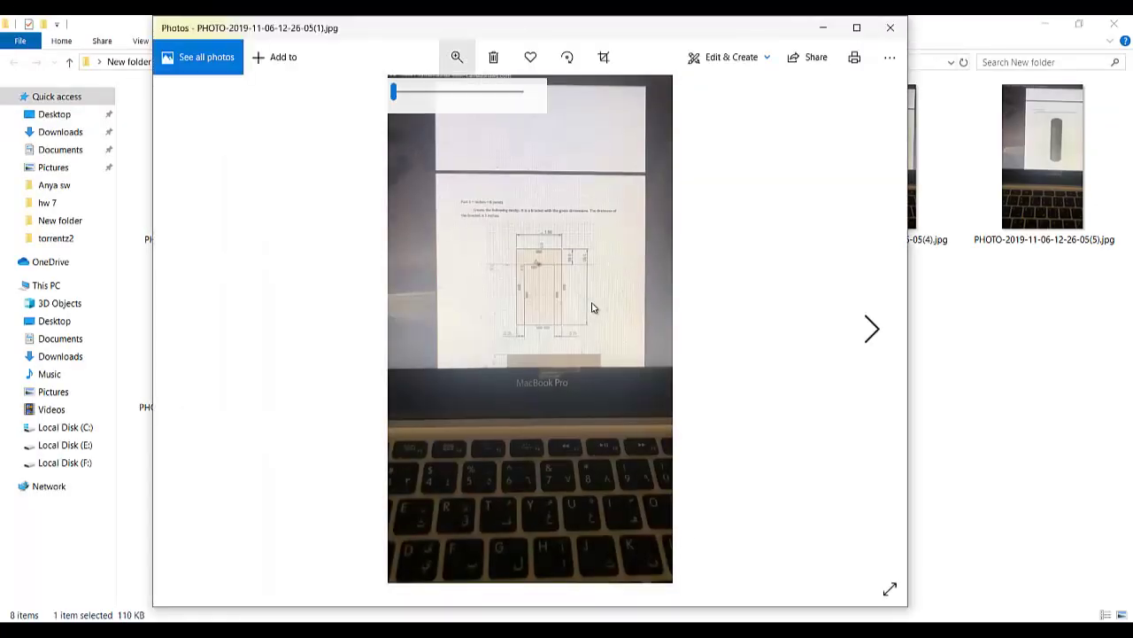
pyautogui.scroll(3, 593, 307)
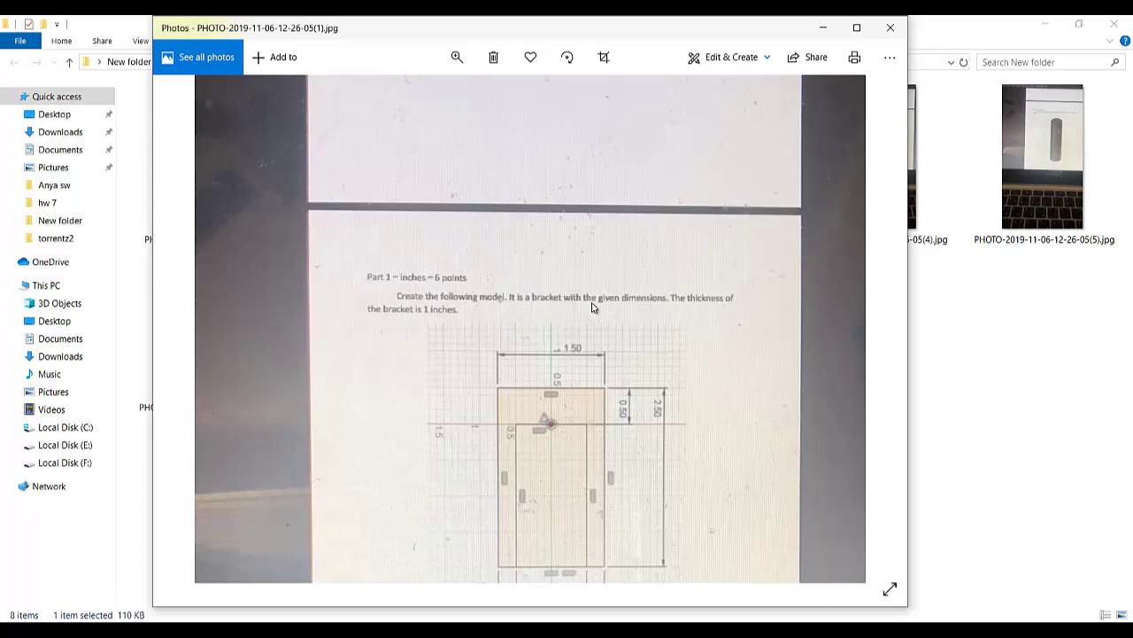
pyautogui.scroll(-2, 592, 307)
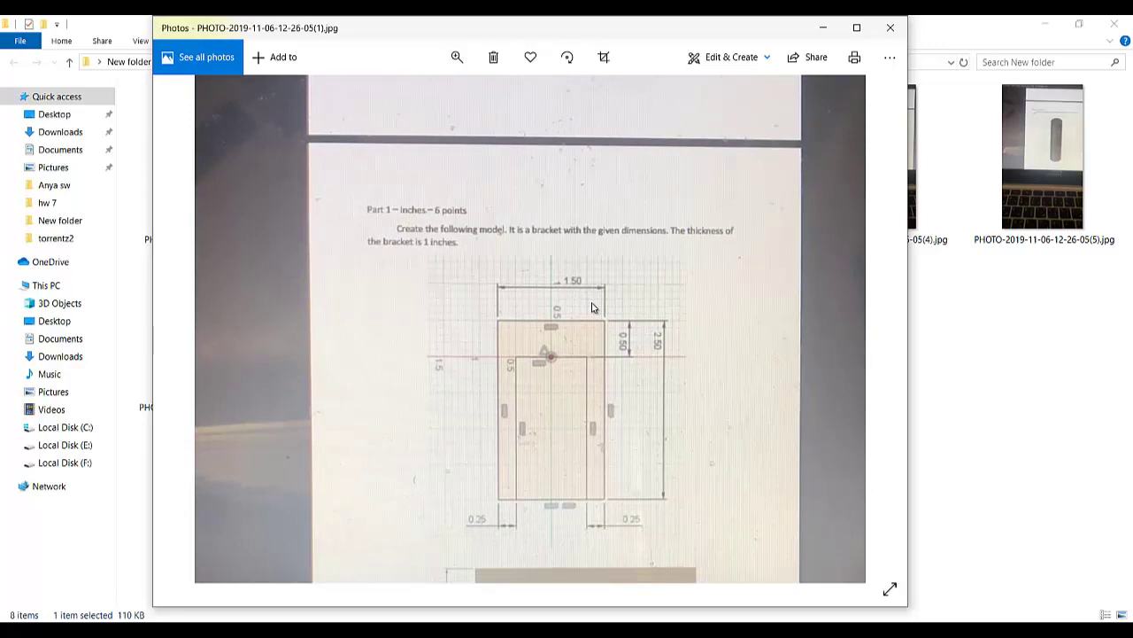
pyautogui.scroll(-2, 592, 307)
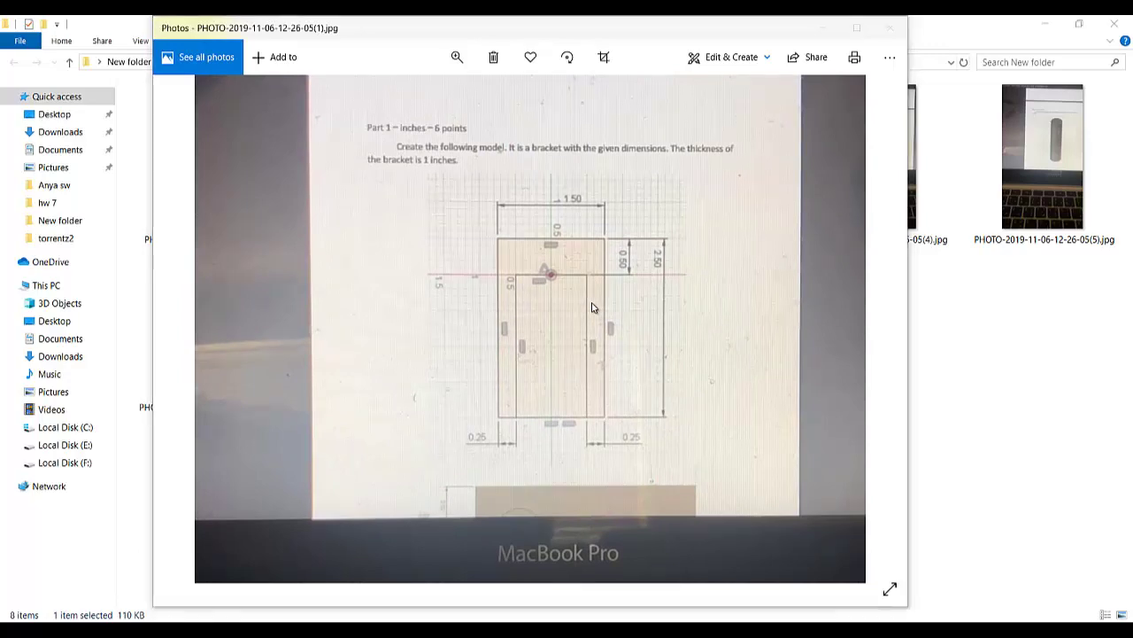
# Step: Change the empty Fusion design's active units from millimetres to inches, then begin a sketch
pyautogui.hotkey('alt', 'Tab')
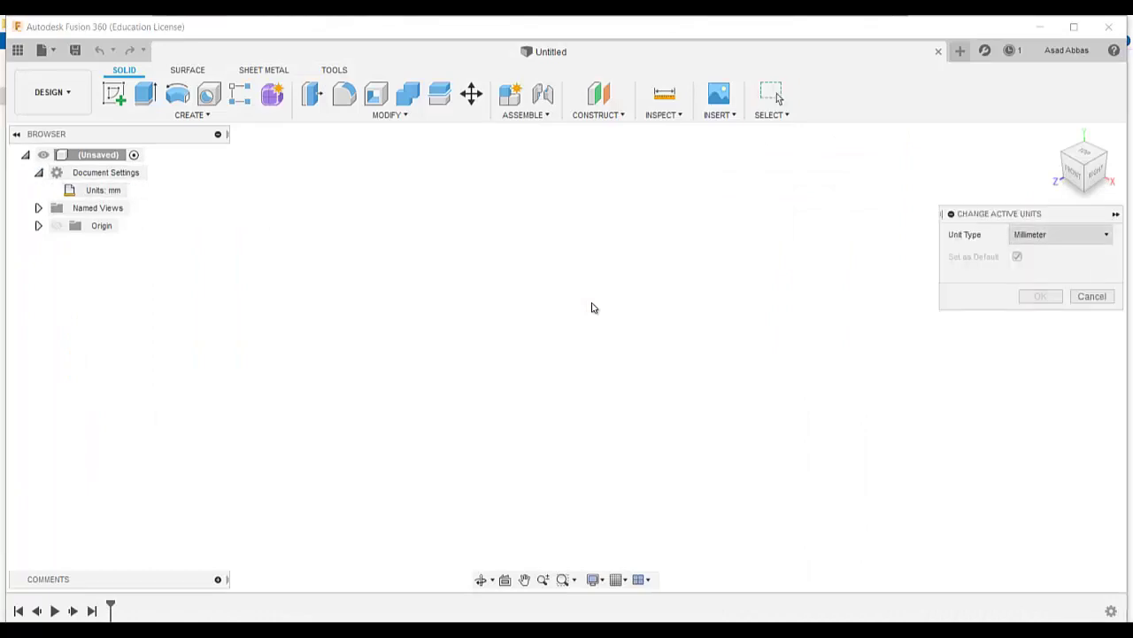
pyautogui.click(1060, 233)
pyautogui.click(1035, 303)
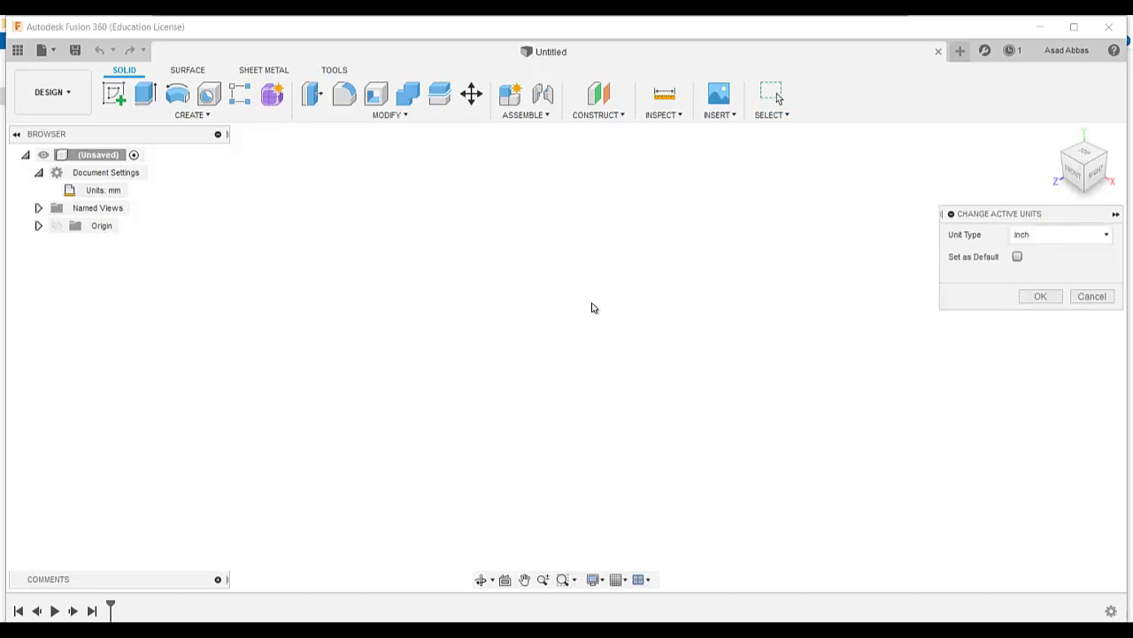
pyautogui.click(1033, 295)
pyautogui.click(114, 93)
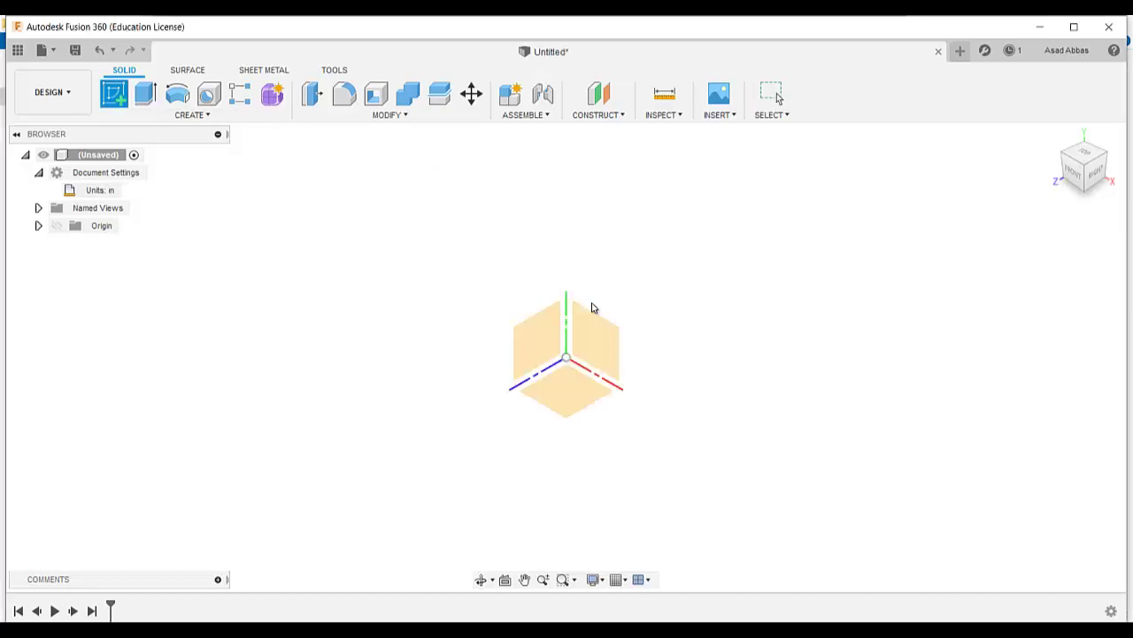
# Step: Draw a closed inverted-U bracket outline with lines on the top origin plane
pyautogui.click(594, 306)
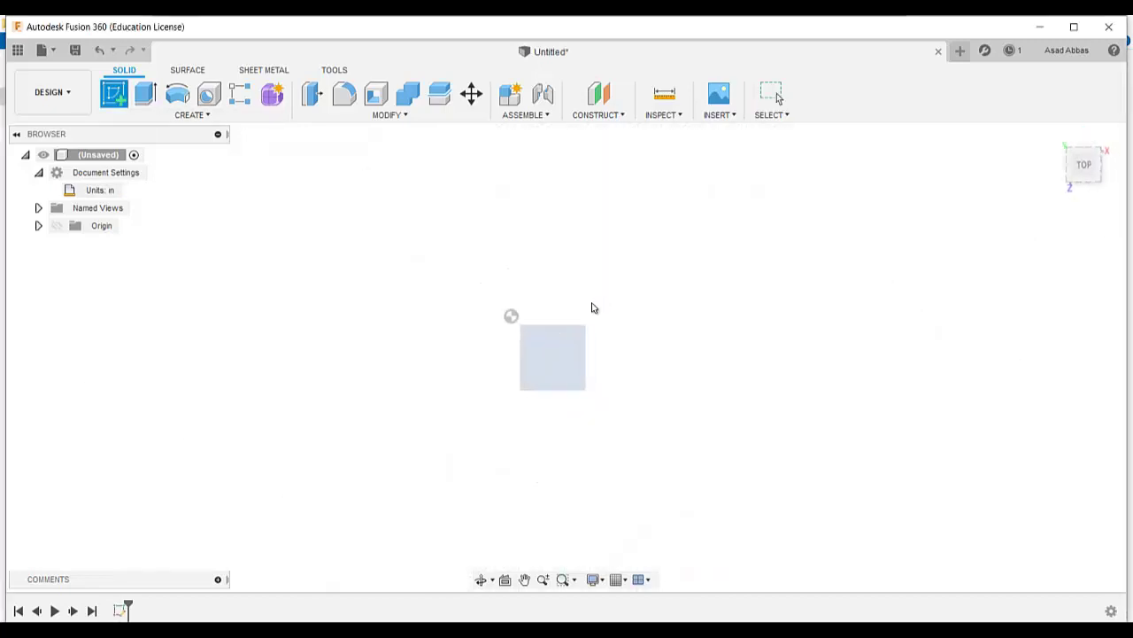
pyautogui.press('l')
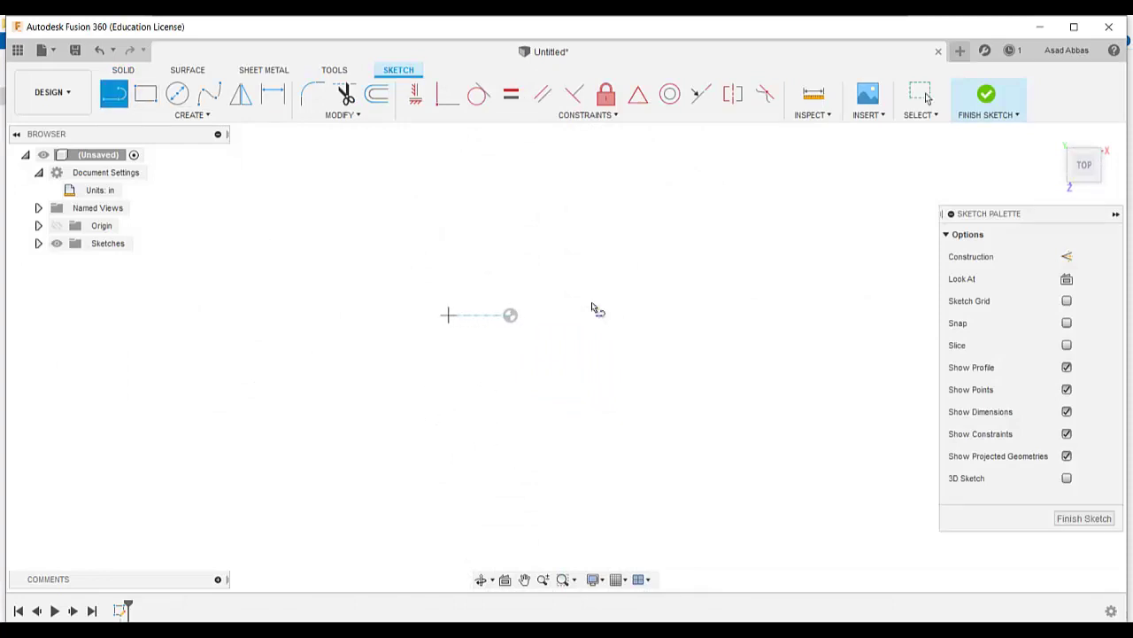
pyautogui.click(448, 315)
pyautogui.click(591, 314)
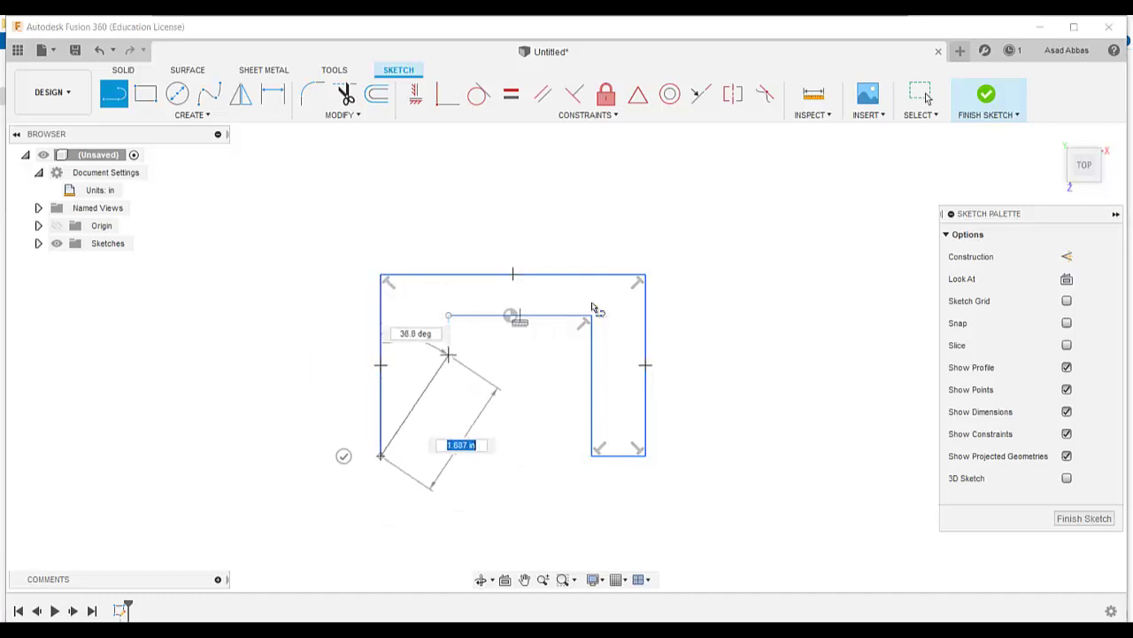
pyautogui.click(449, 456)
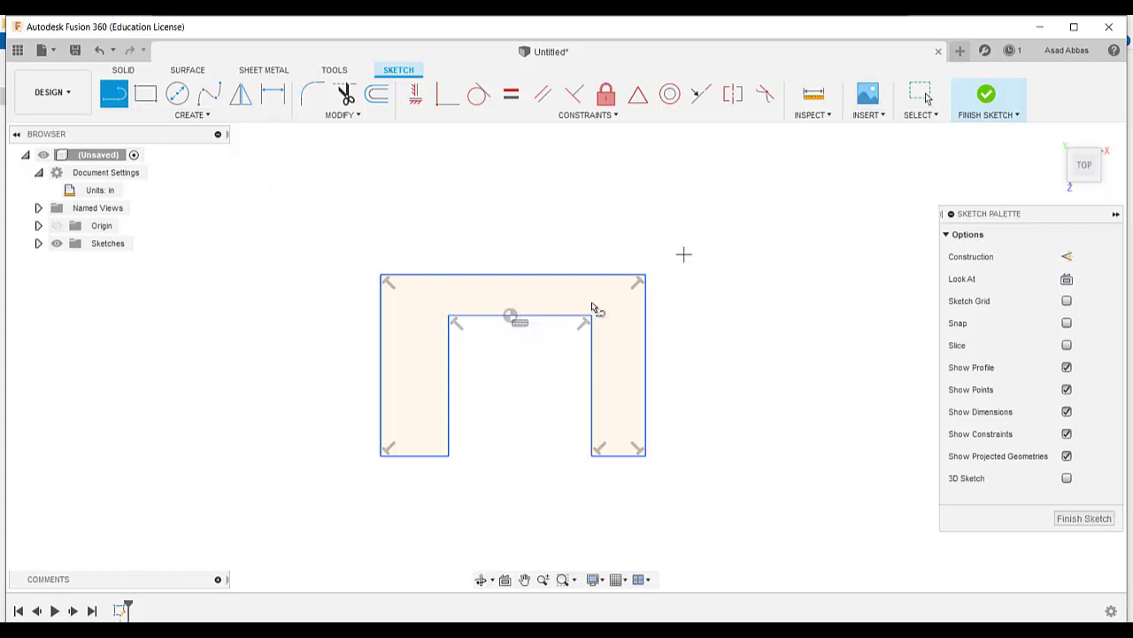
pyautogui.click(921, 94)
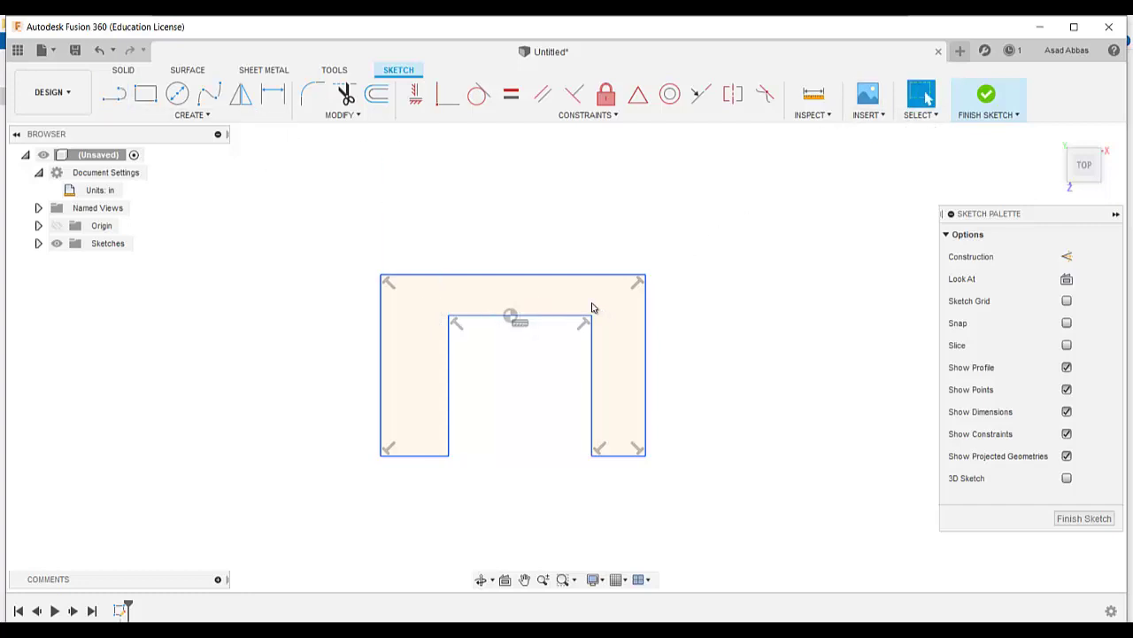
# Step: Check the bracket drawing for reference, then return to the sketch for a midpoint constraint
pyautogui.hotkey('alt', 'Tab')
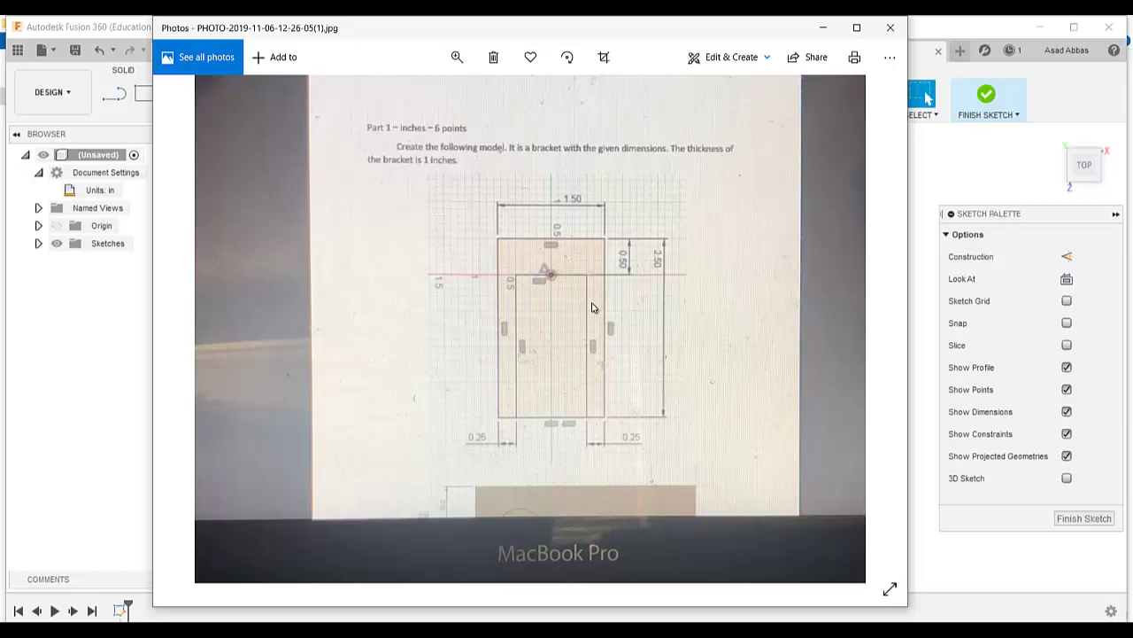
pyautogui.hotkey('alt', 'Tab')
pyautogui.press('m')
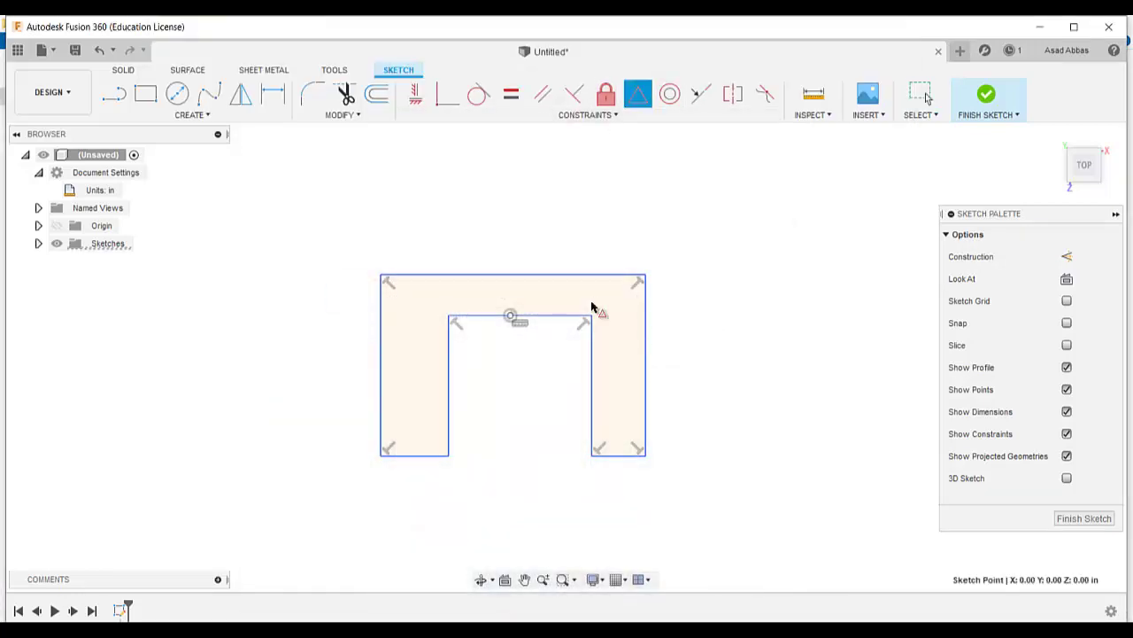
# Step: Centre the inner top edge on the origin and dimension the top thickness to 0.50 in
pyautogui.click(592, 307)
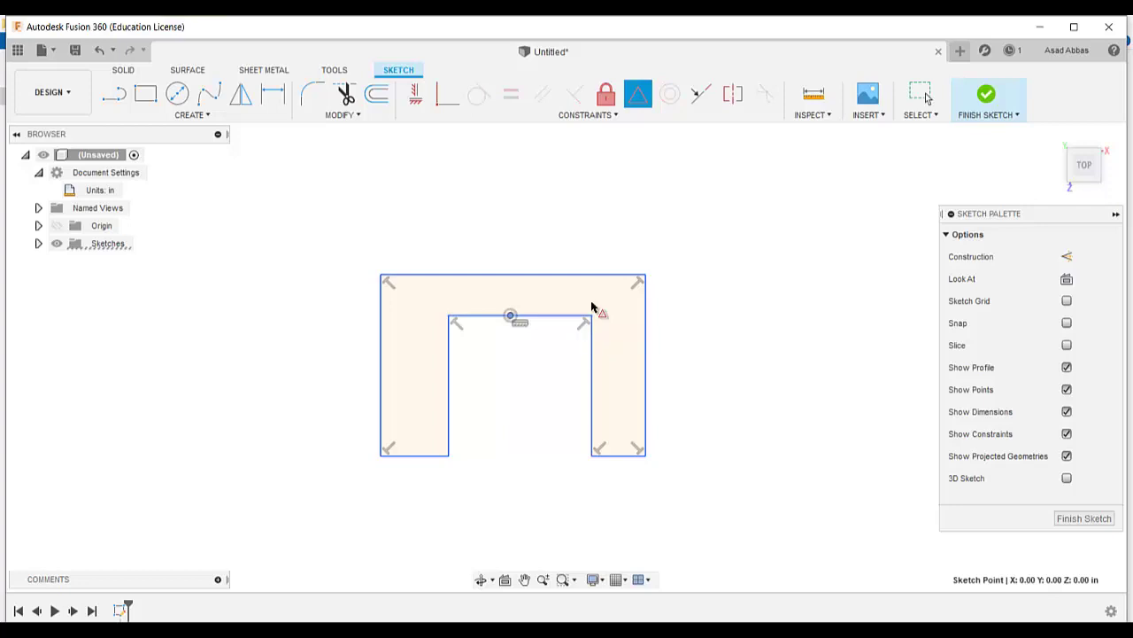
pyautogui.press('alt')
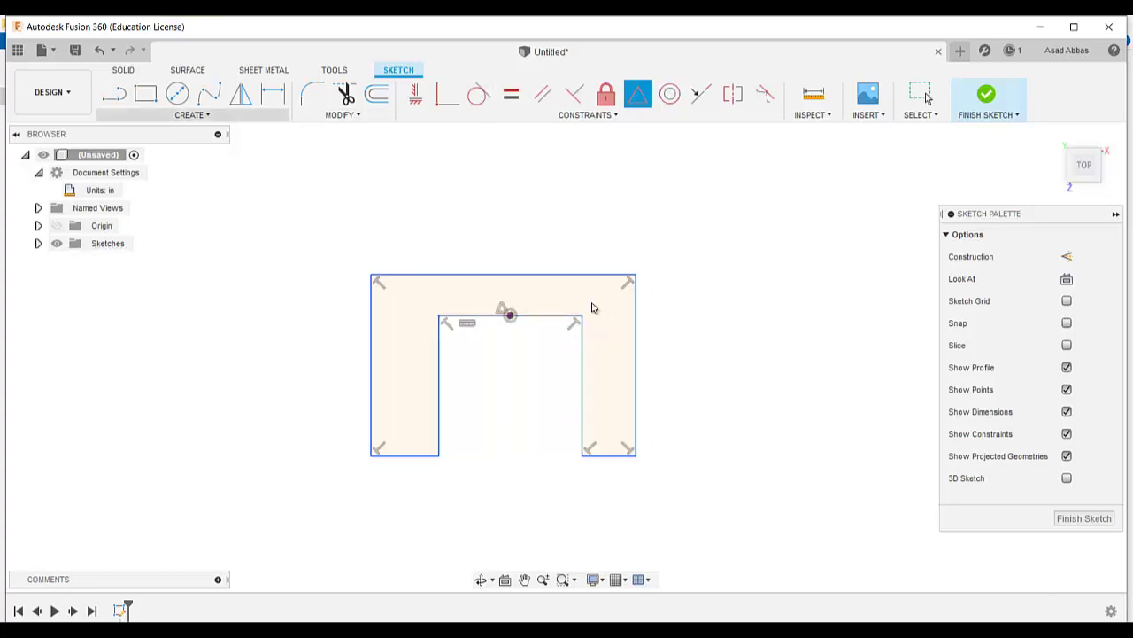
pyautogui.press('d')
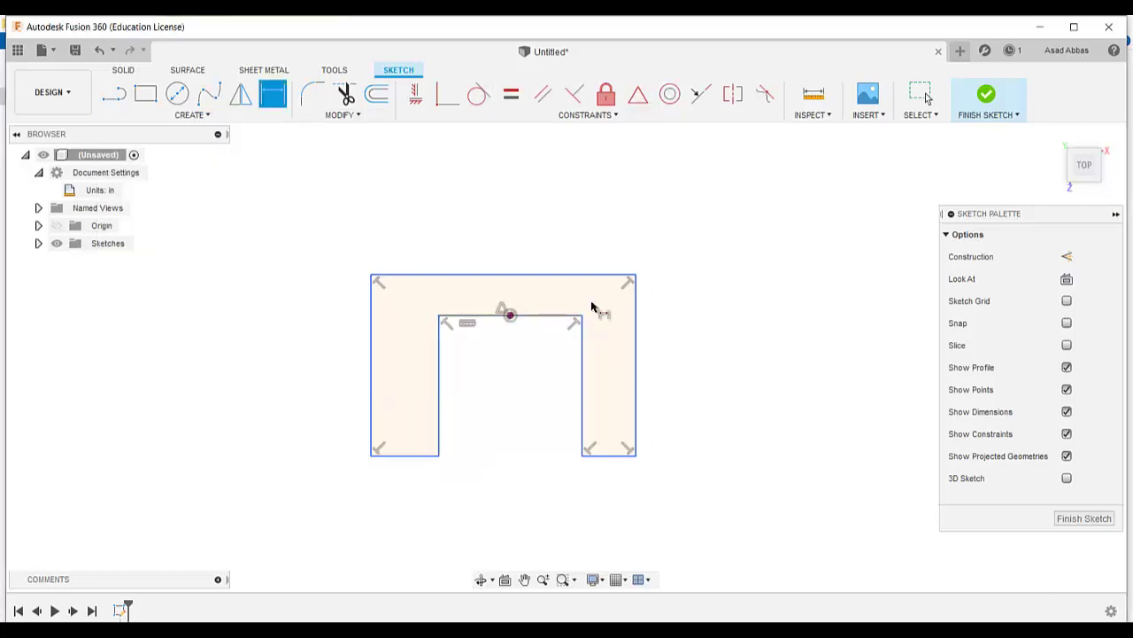
pyautogui.click(592, 306)
pyautogui.click(593, 307)
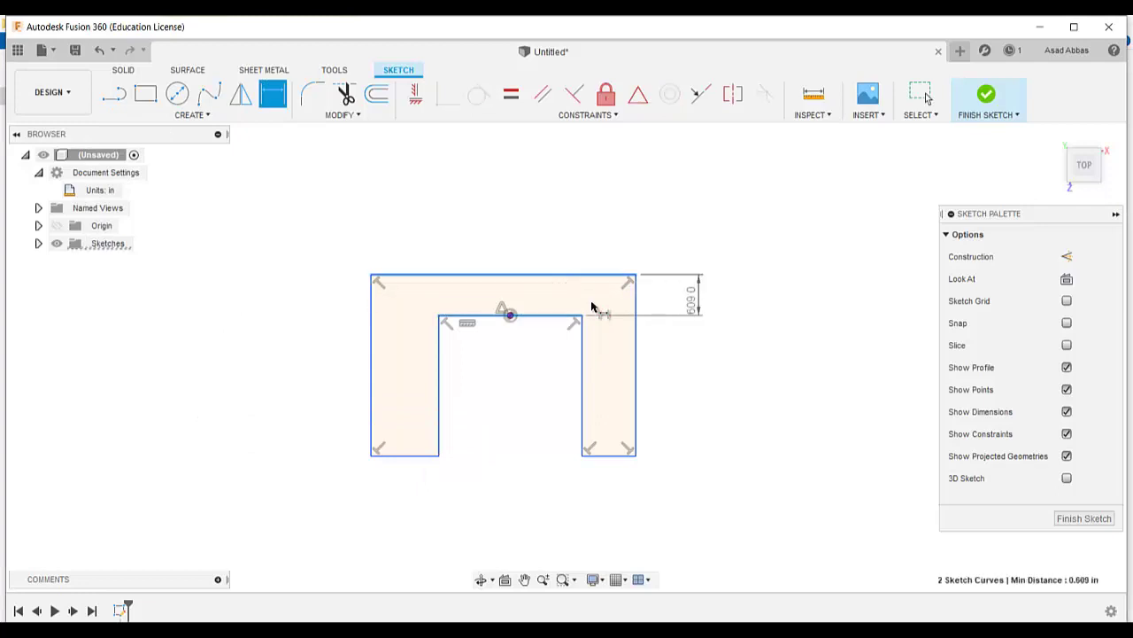
pyautogui.click(592, 308)
pyautogui.write('0.5')
pyautogui.press('Return')
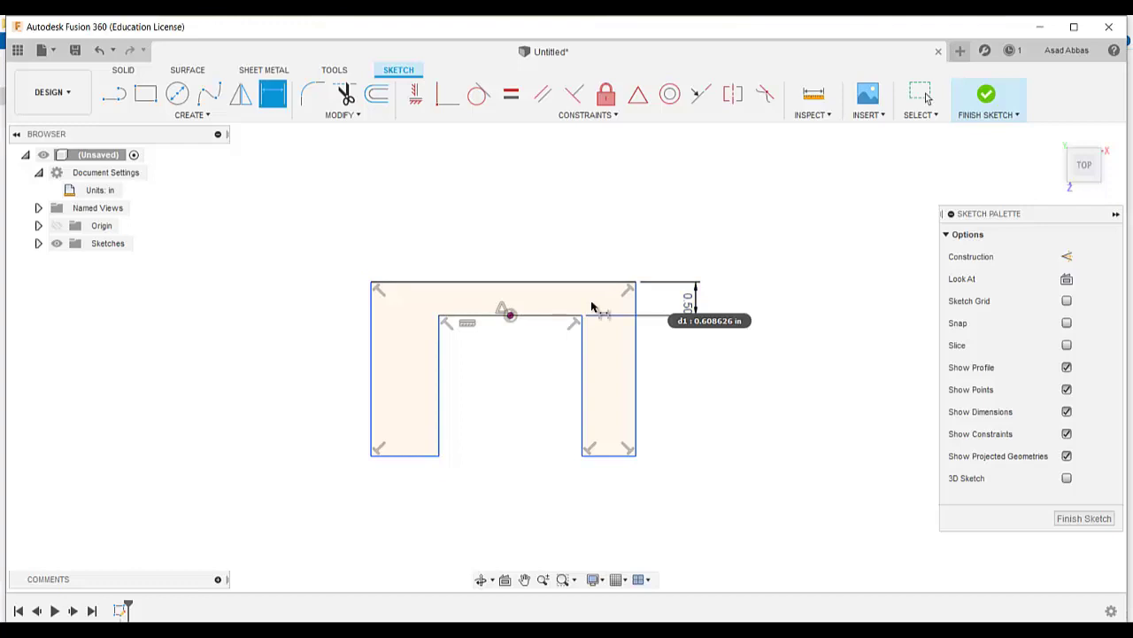
# Step: Dimension both legs to 0.25 in wide and the overall width to 1.50 in
pyautogui.click(593, 307)
pyautogui.click(592, 306)
pyautogui.write('0.25')
pyautogui.press('Return')
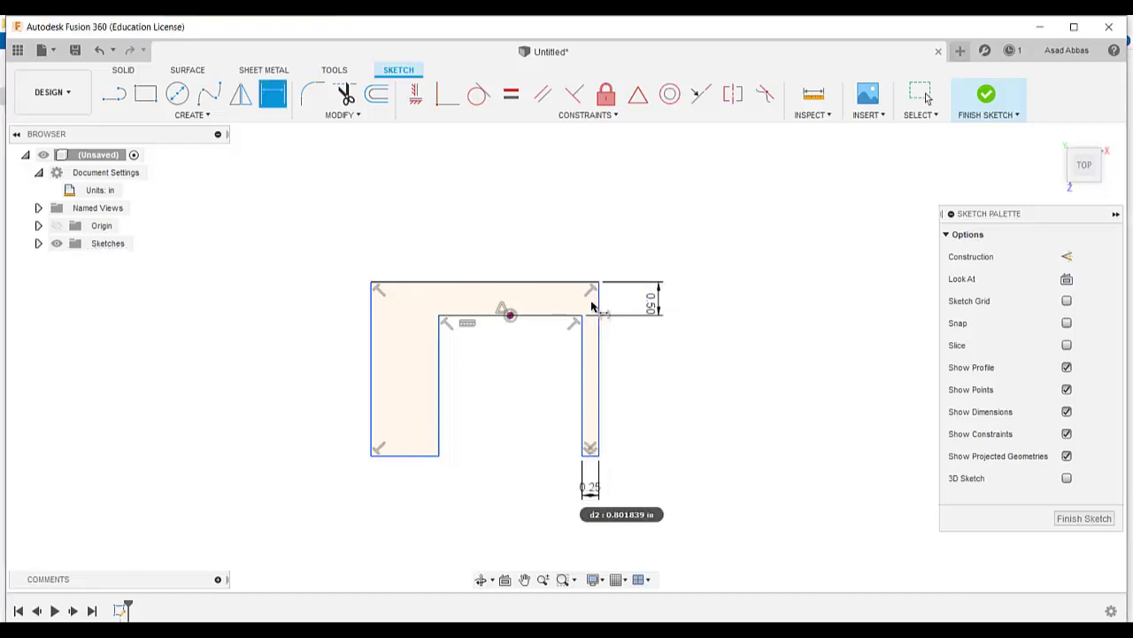
pyautogui.write('0.25')
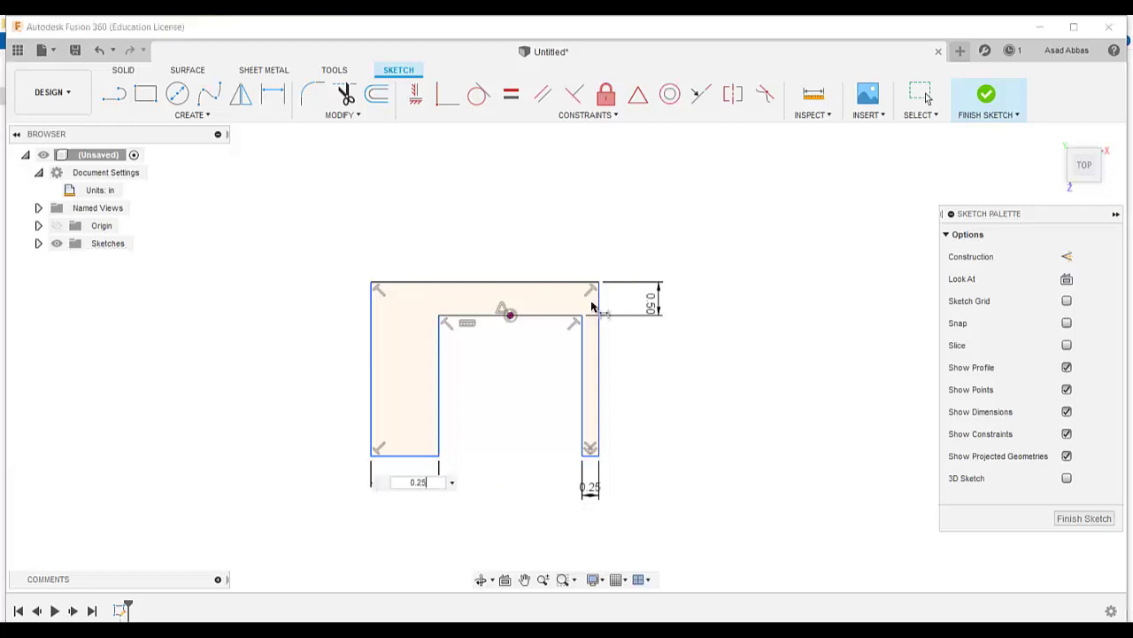
pyautogui.press('Return')
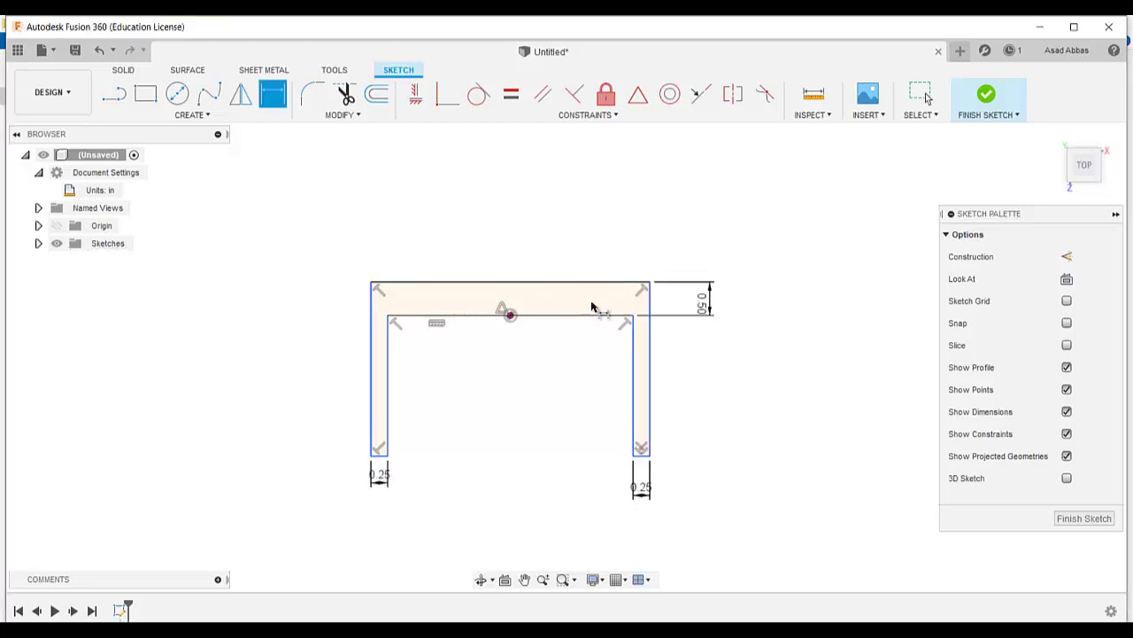
pyautogui.click(591, 307)
pyautogui.click(593, 307)
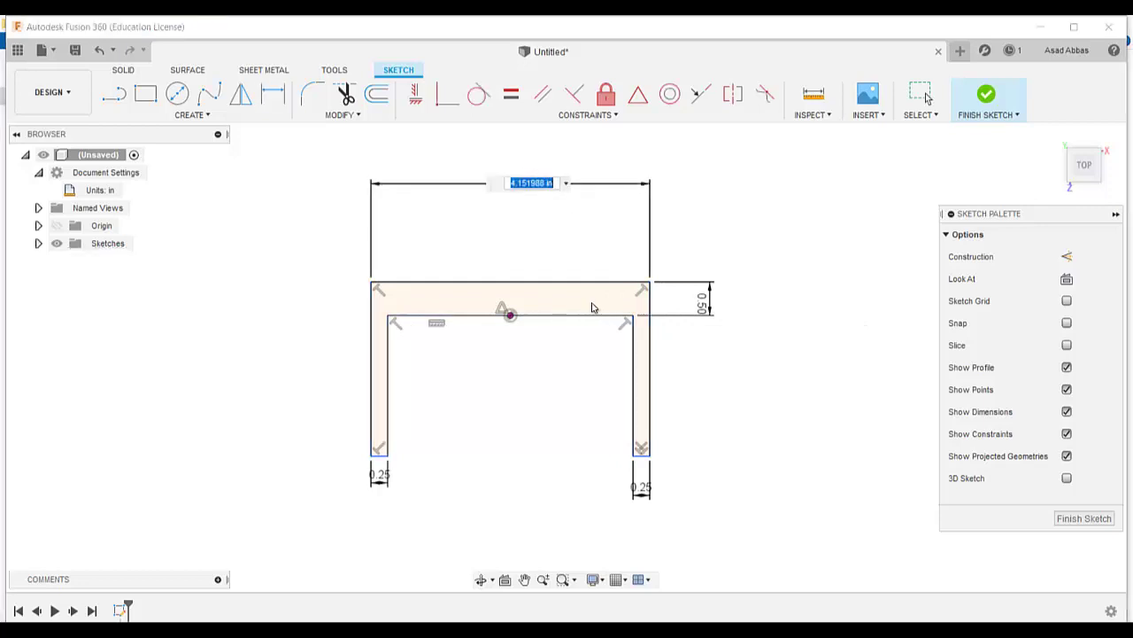
pyautogui.write('1.5')
pyautogui.press('Return')
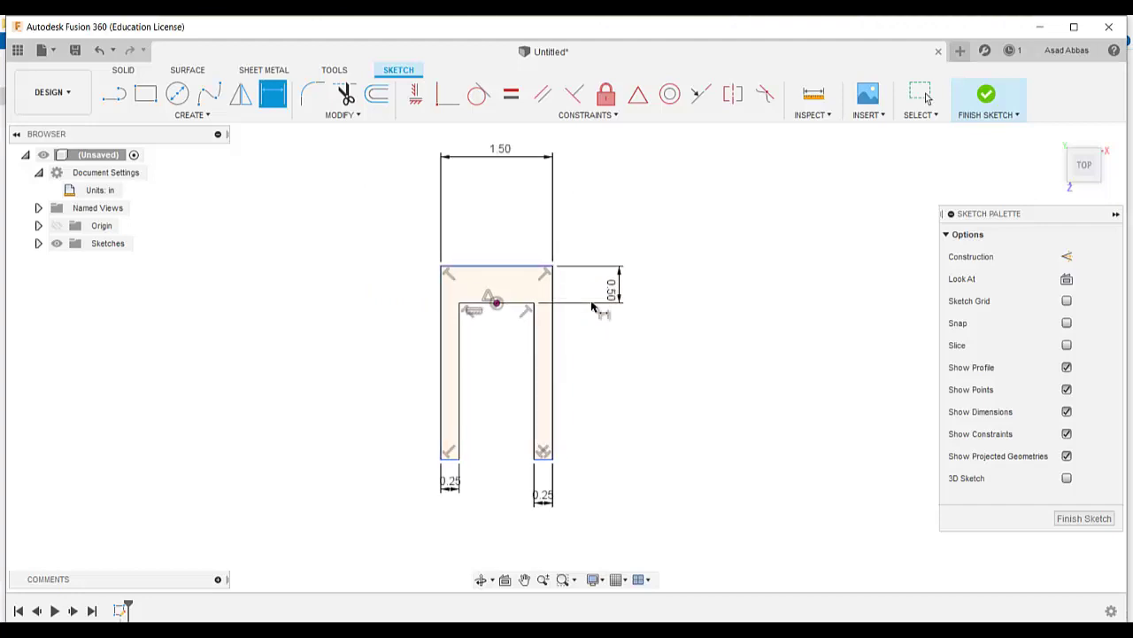
# Step: Set the overall height to 2.50 in and add horizontal/vertical constraints
pyautogui.click(496, 265)
pyautogui.click(594, 306)
pyautogui.click(593, 307)
pyautogui.write('2.5')
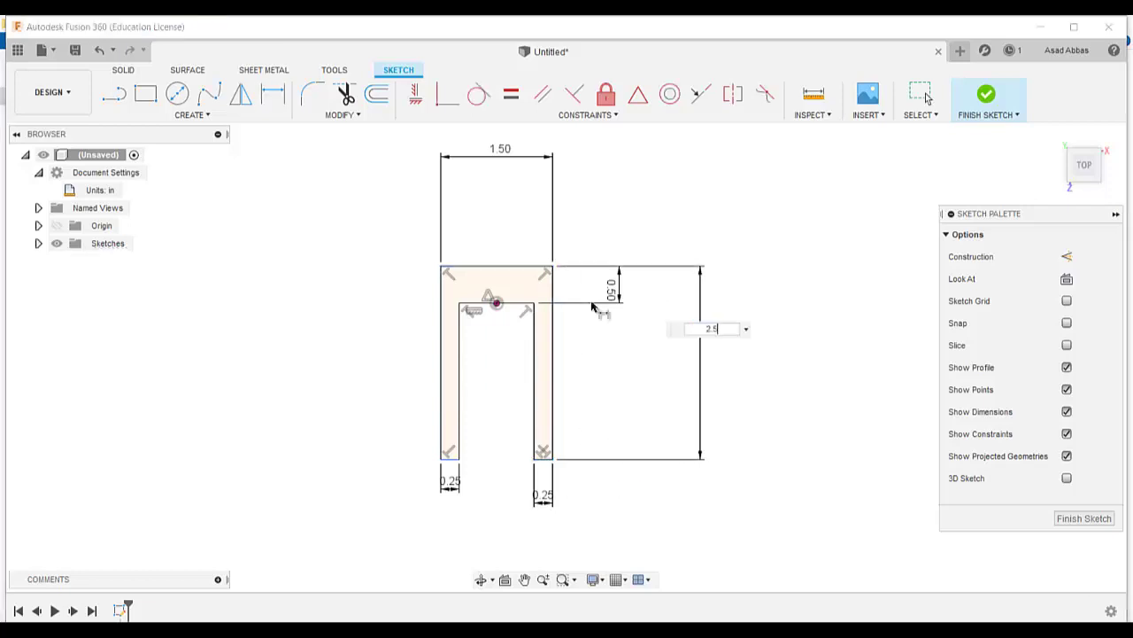
pyautogui.press('Return')
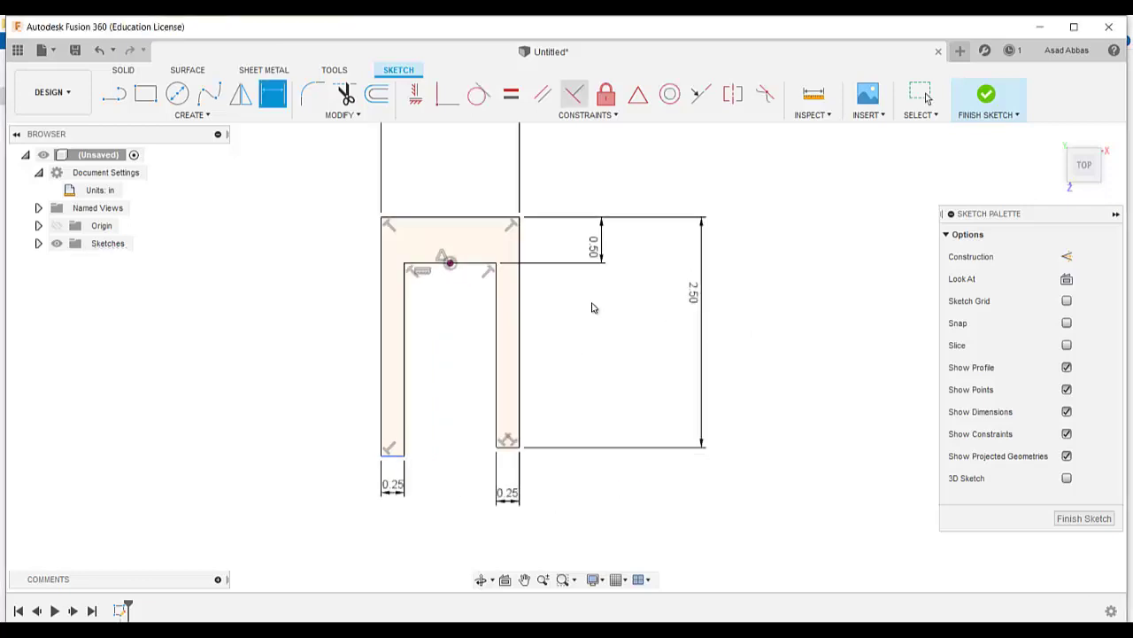
pyautogui.click(511, 94)
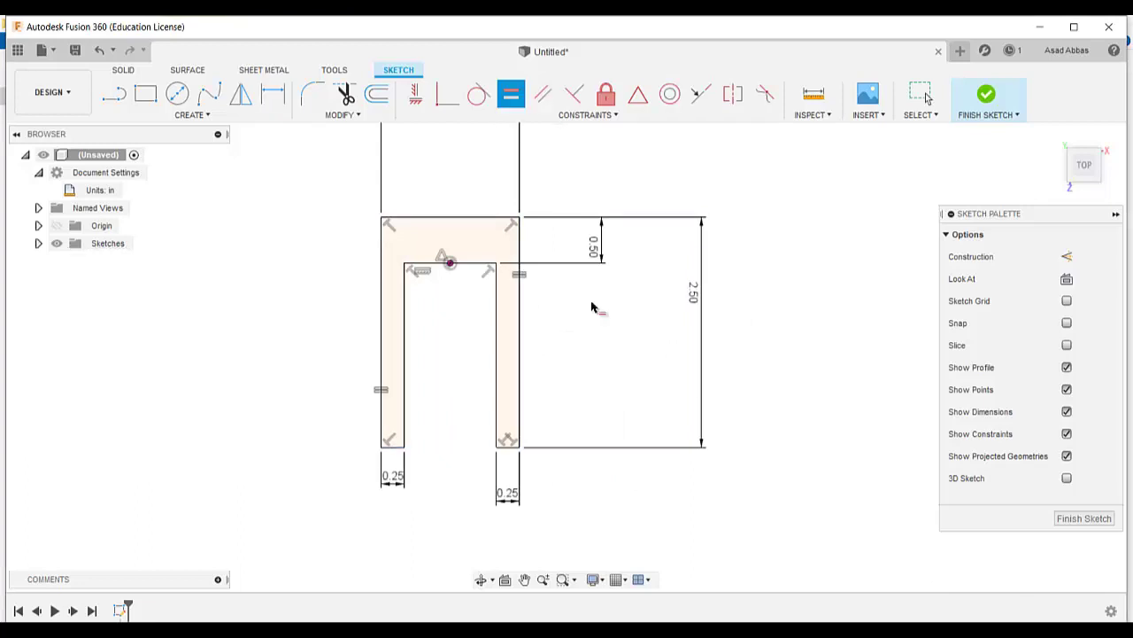
pyautogui.scroll(-1, 594, 307)
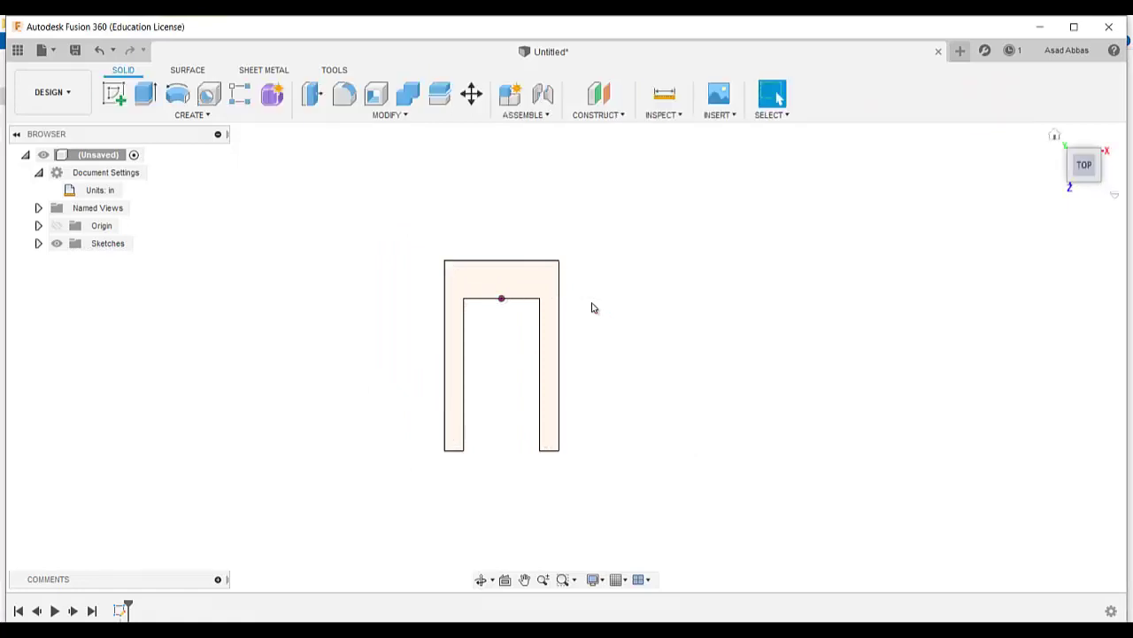
# Step: Extrude the U profile 1 in into a solid and start a sketch on a leg's outer face
pyautogui.press('e')
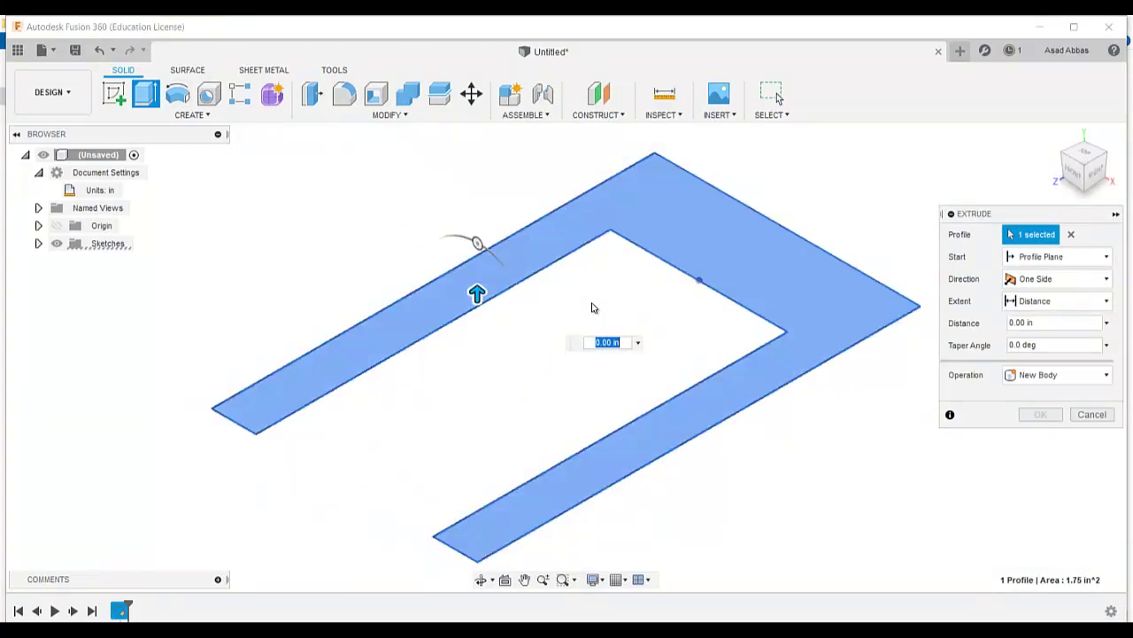
pyautogui.write('1')
pyautogui.press('Return')
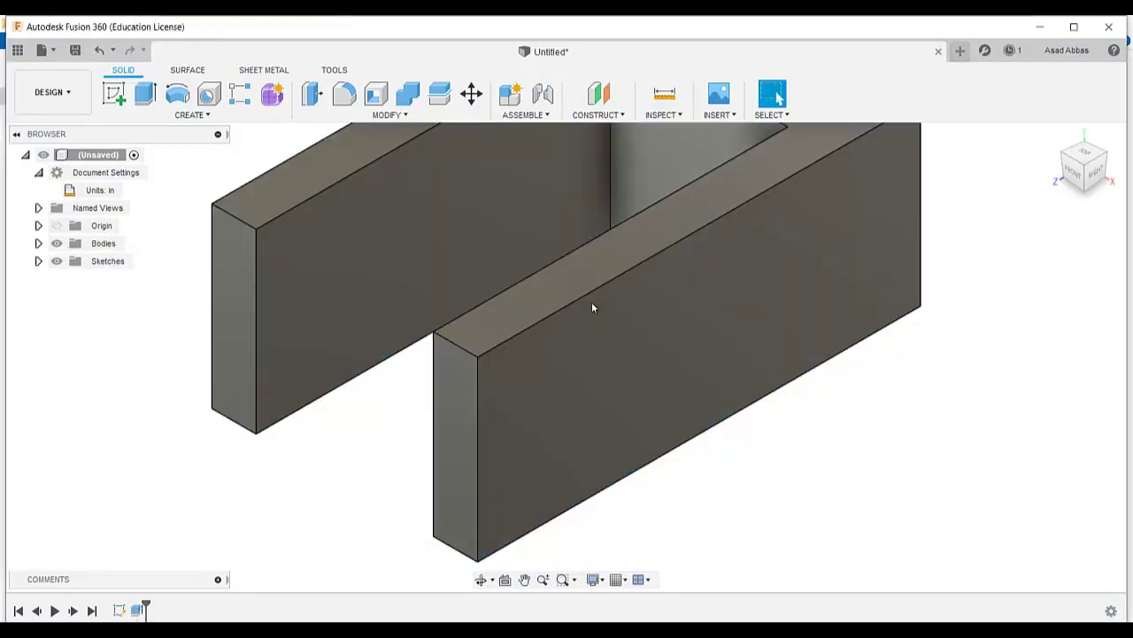
pyautogui.scroll(-3, 593, 308)
pyautogui.press('s')
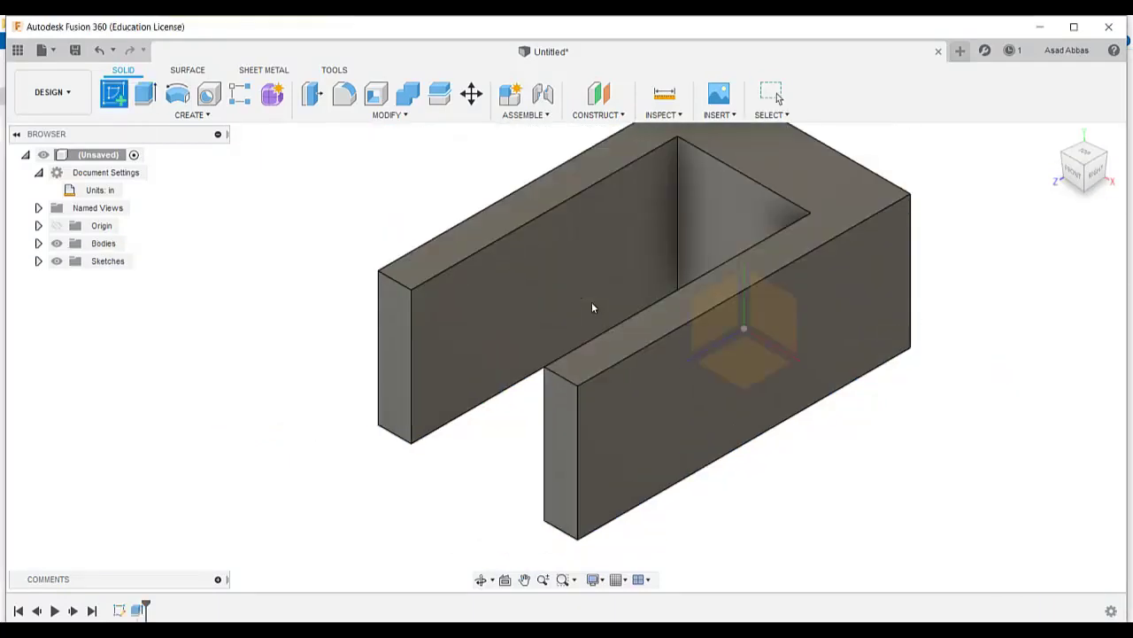
pyautogui.click(593, 308)
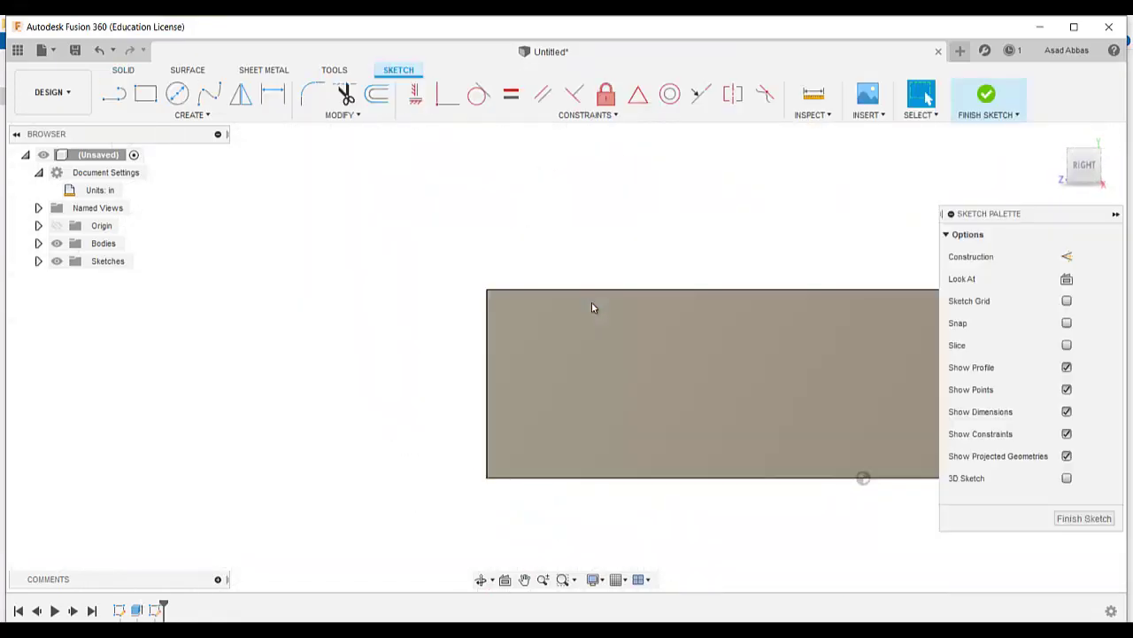
# Step: Draw a circle on the leg face and dimension its diameter to 0.50 in
pyautogui.press('c')
pyautogui.click(604, 358)
pyautogui.click(593, 307)
pyautogui.click(192, 115)
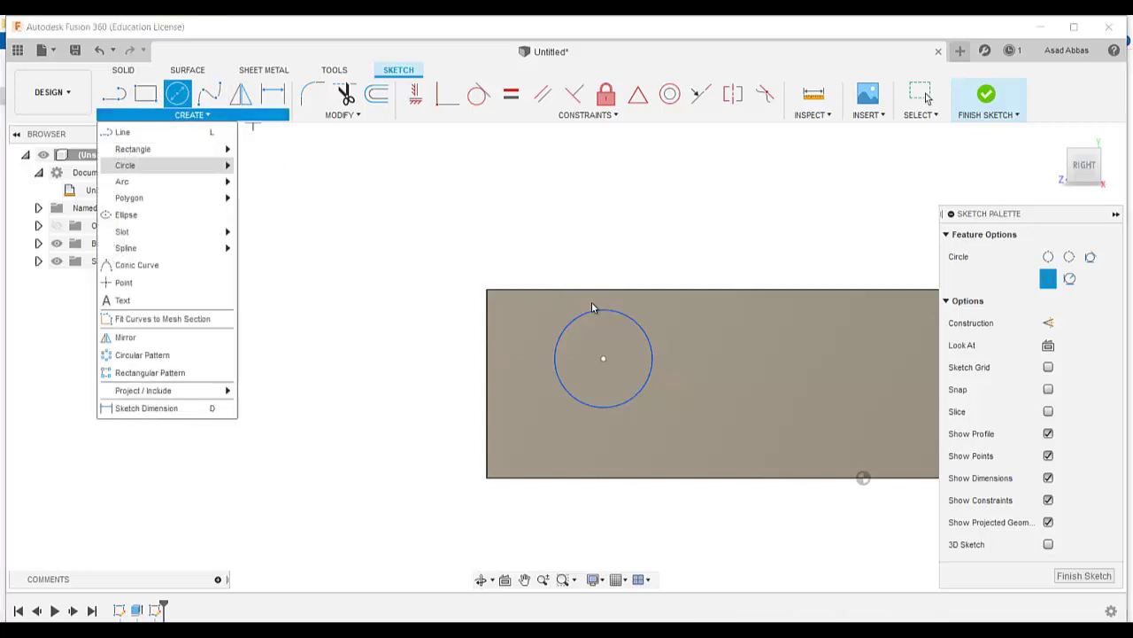
pyautogui.press('d')
pyautogui.click(592, 306)
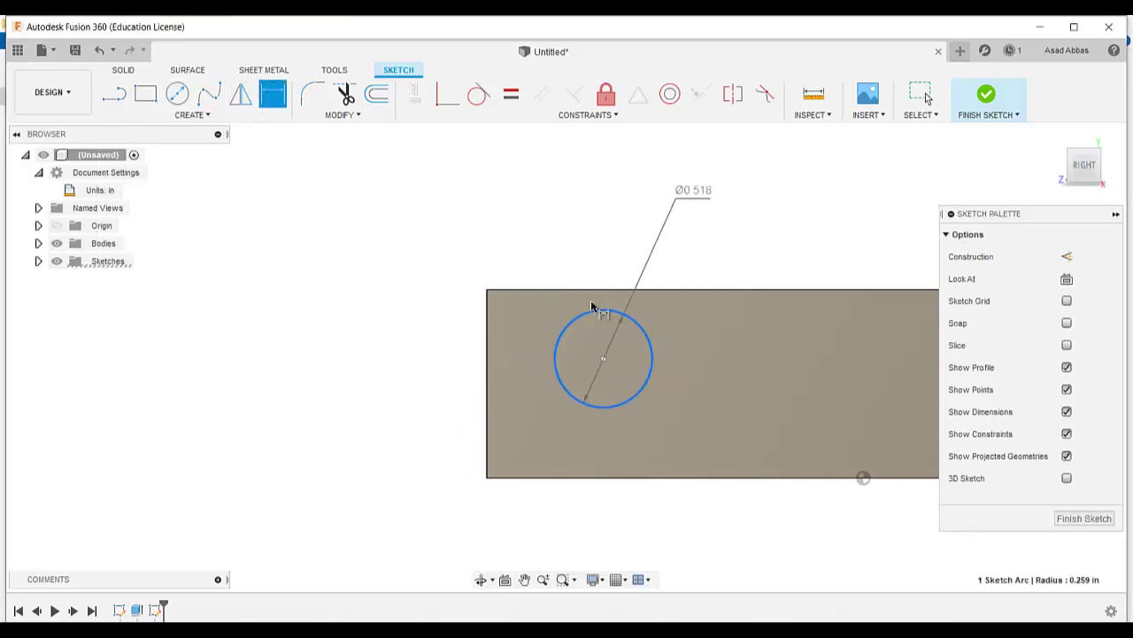
pyautogui.click(593, 307)
pyautogui.write('.5')
pyautogui.press('Return')
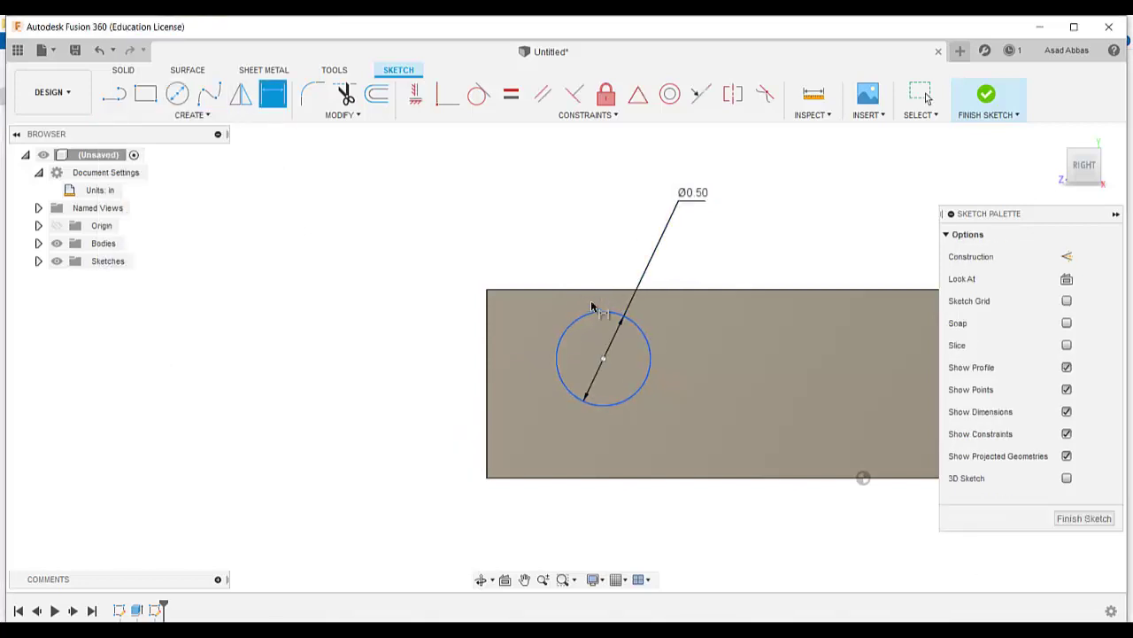
# Step: Locate the circle centre 0.50 in from the face's left and top edges
pyautogui.click(603, 359)
pyautogui.click(487, 381)
pyautogui.click(592, 307)
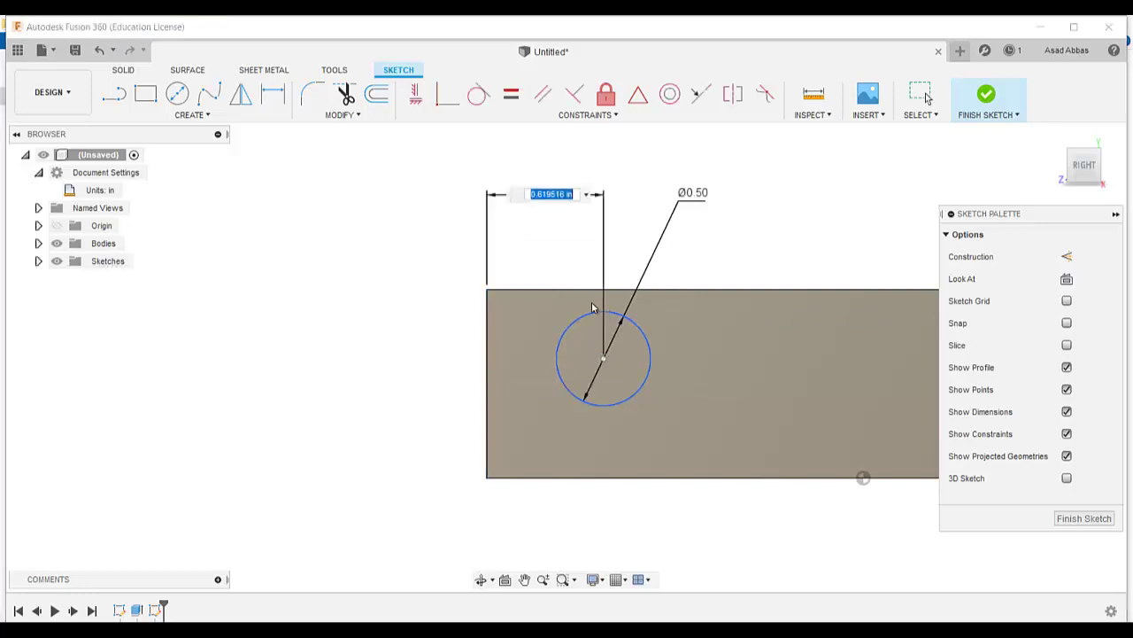
pyautogui.write('0.5')
pyautogui.press('Return')
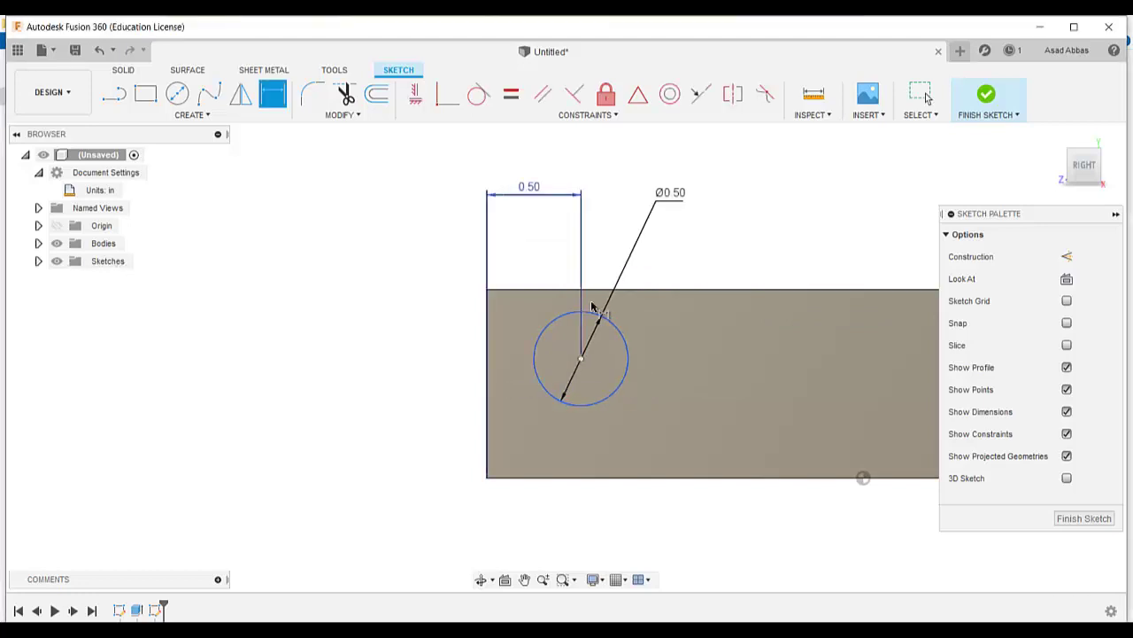
pyautogui.click(592, 307)
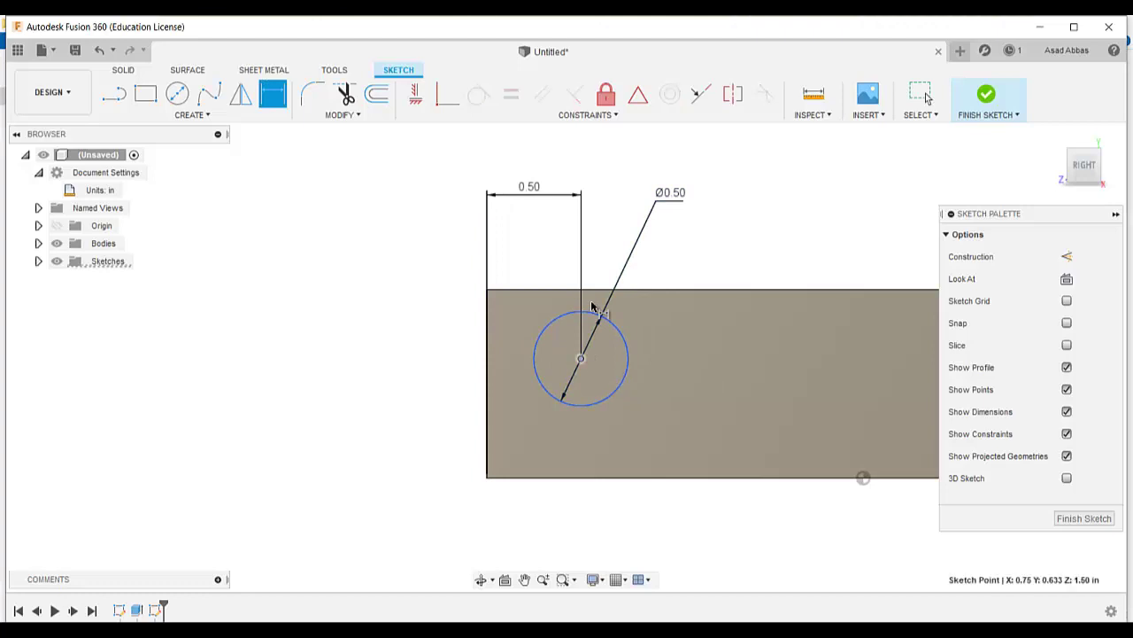
pyautogui.click(592, 306)
pyautogui.click(403, 319)
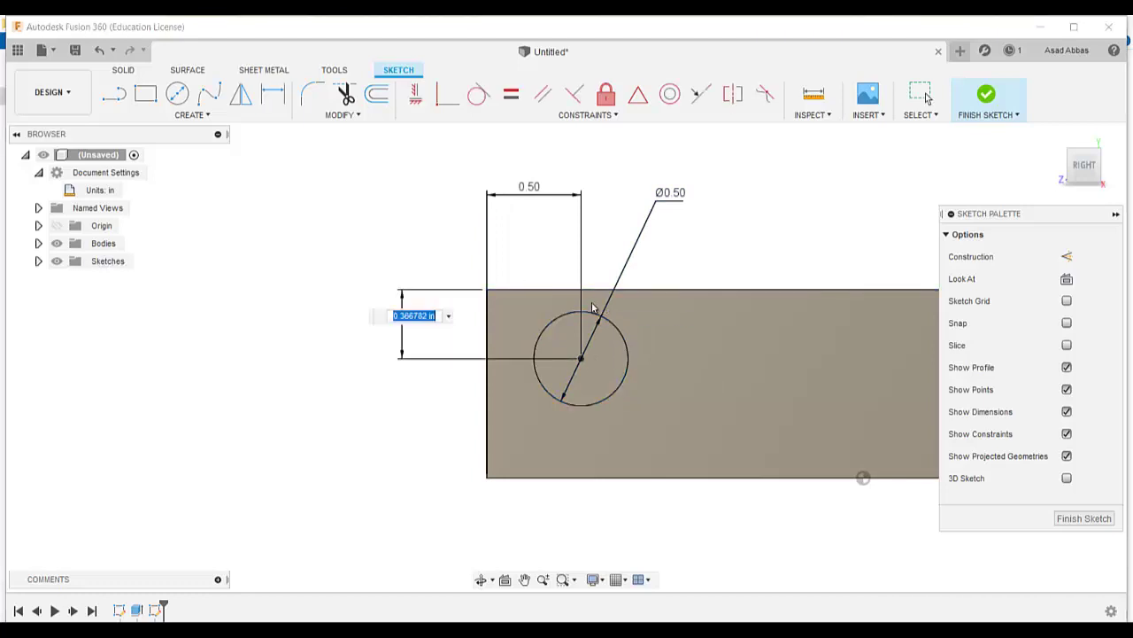
pyautogui.write('0.5')
pyautogui.press('Return')
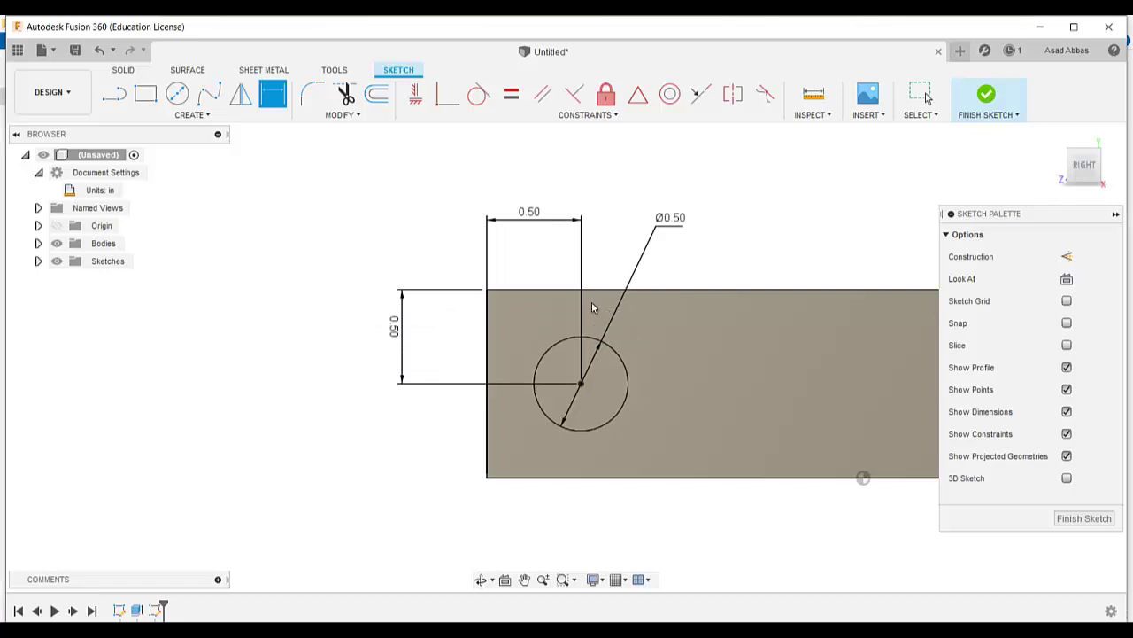
pyautogui.press('e')
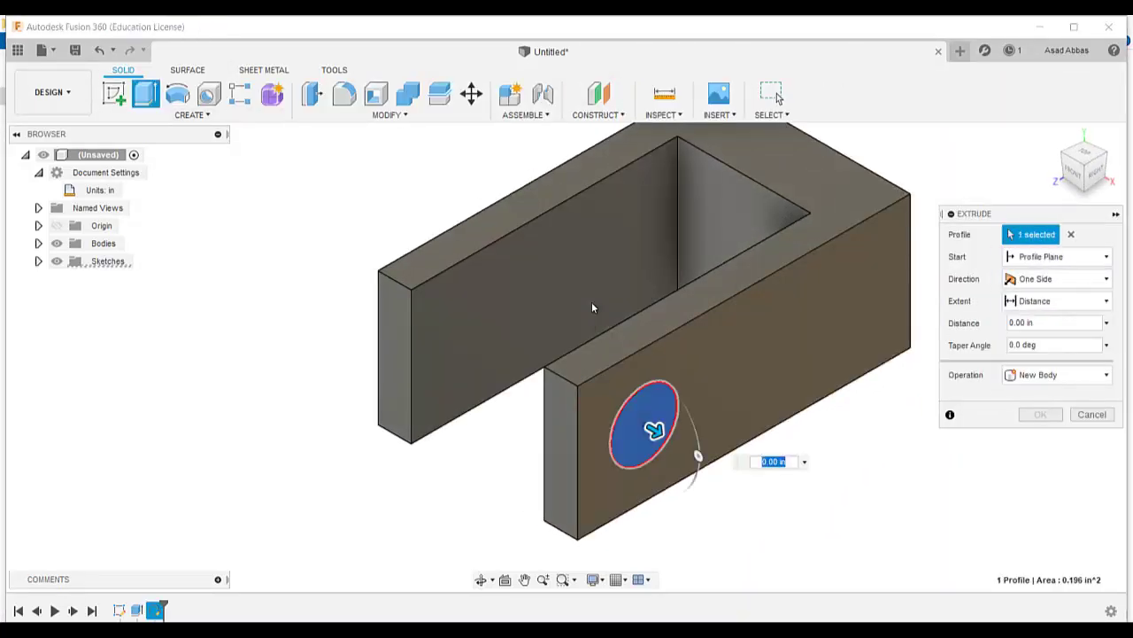
# Step: Turn the 0.50 circle extrusion into a cut with Extent set to All
pyautogui.moveTo(698, 455); pyautogui.dragTo(580, 387)
pyautogui.moveTo(591, 303); pyautogui.dragTo(594, 307)
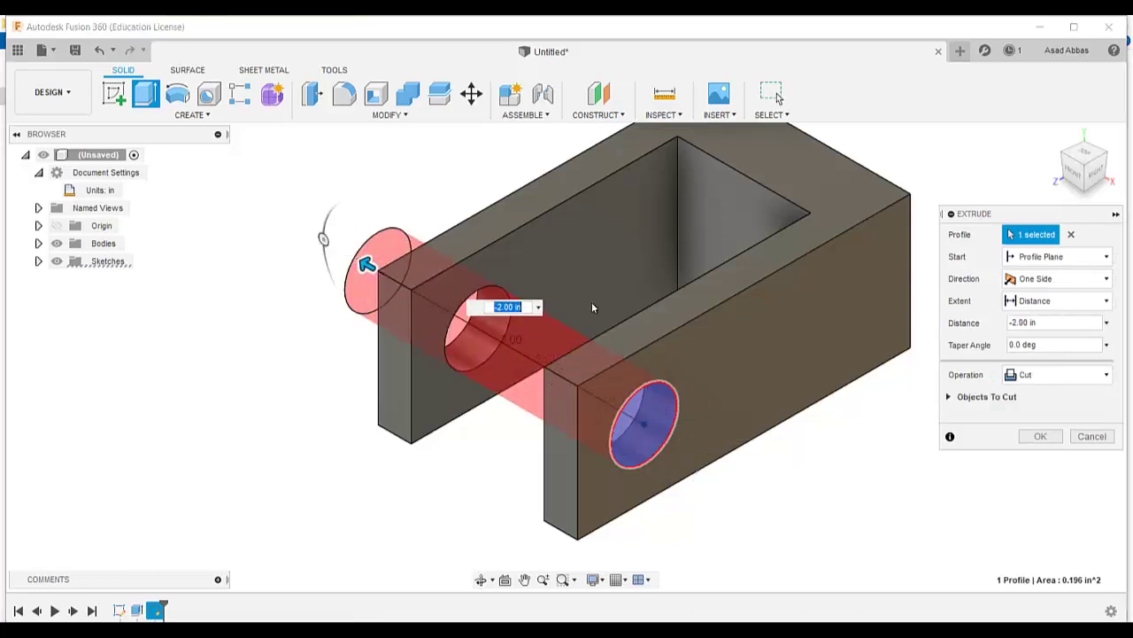
pyautogui.press('Tab')
pyautogui.press('Down')
pyautogui.press('Down')
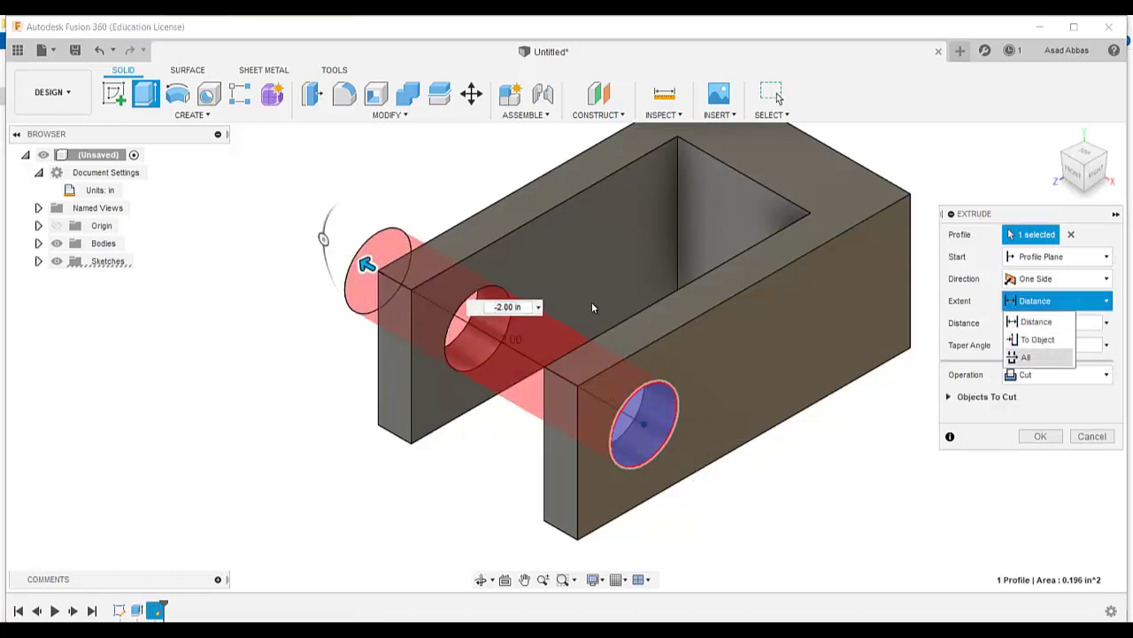
pyautogui.press('Return')
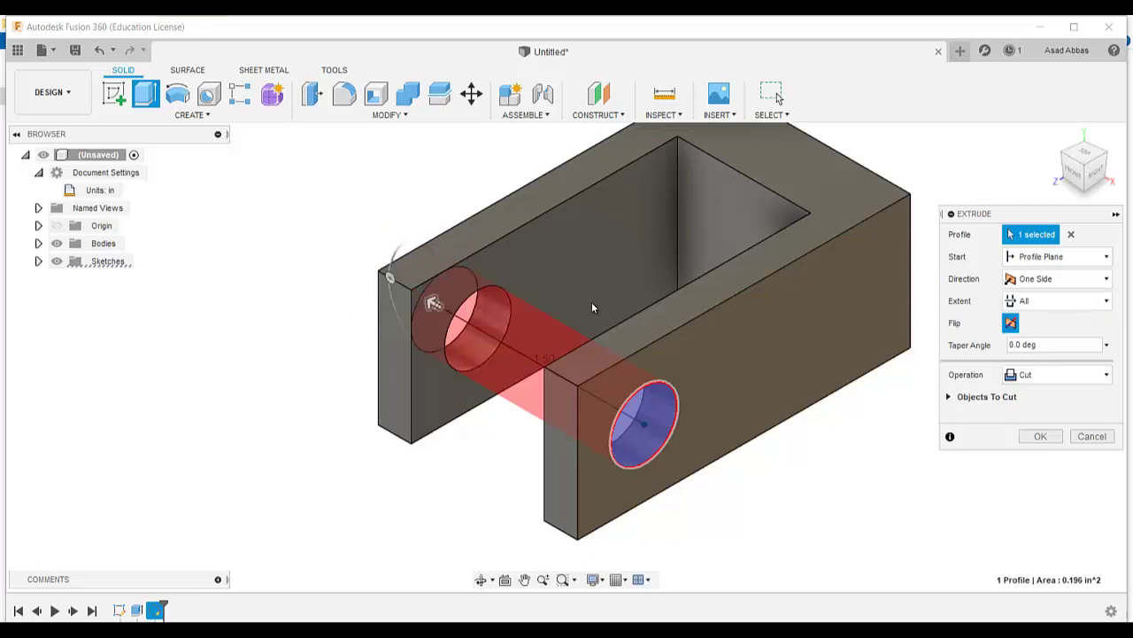
pyautogui.press('Return')
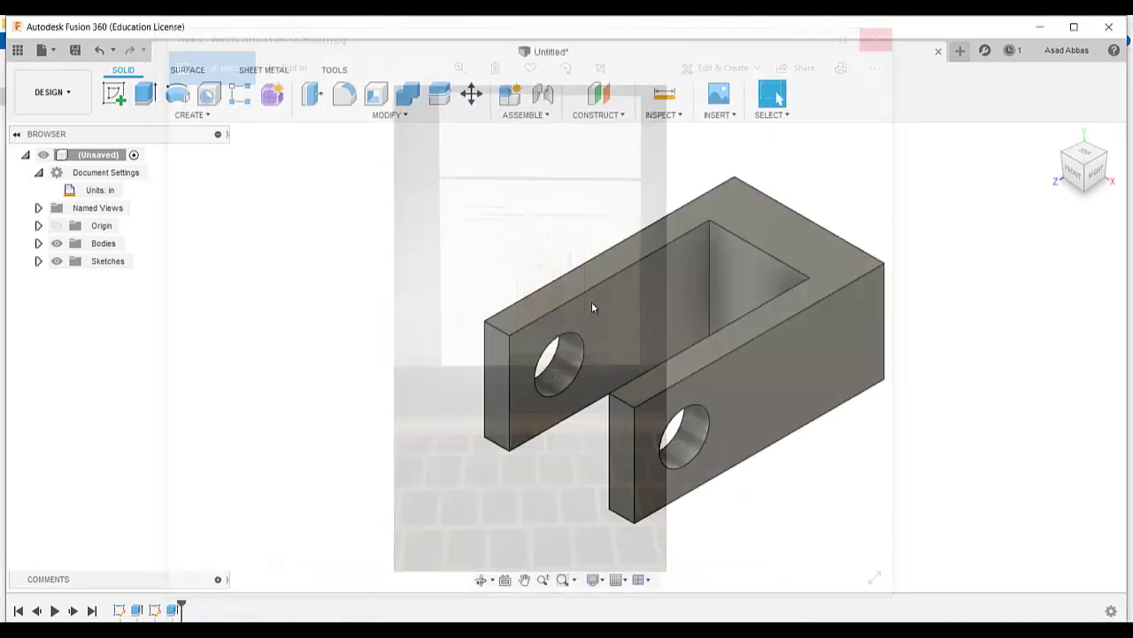
pyautogui.hotkey('alt', 'Tab')
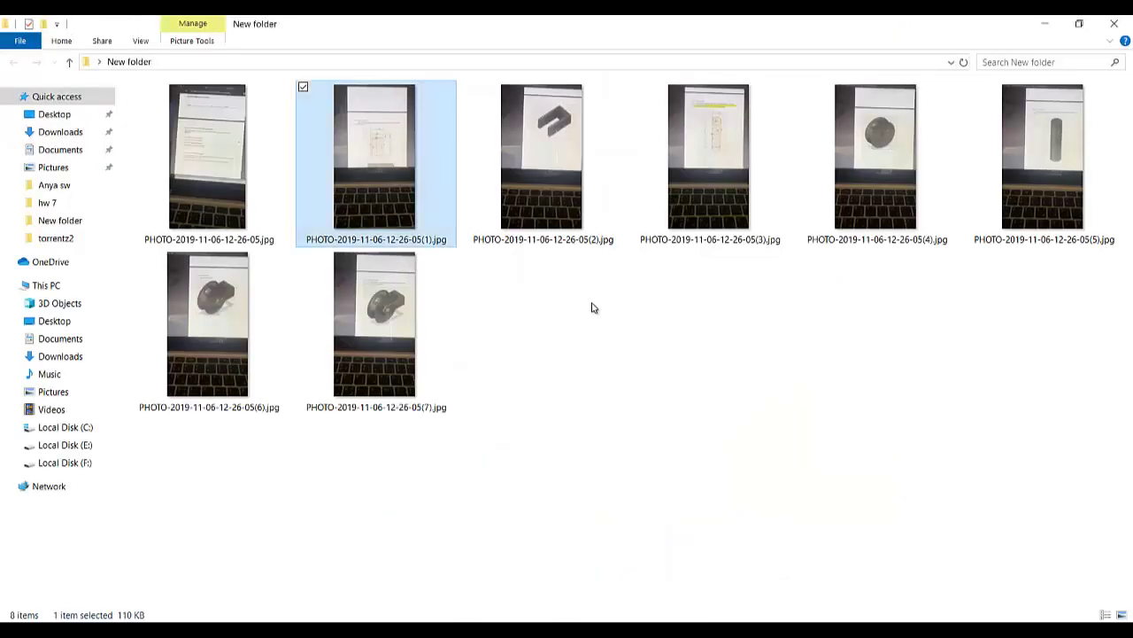
pyautogui.press('Right')
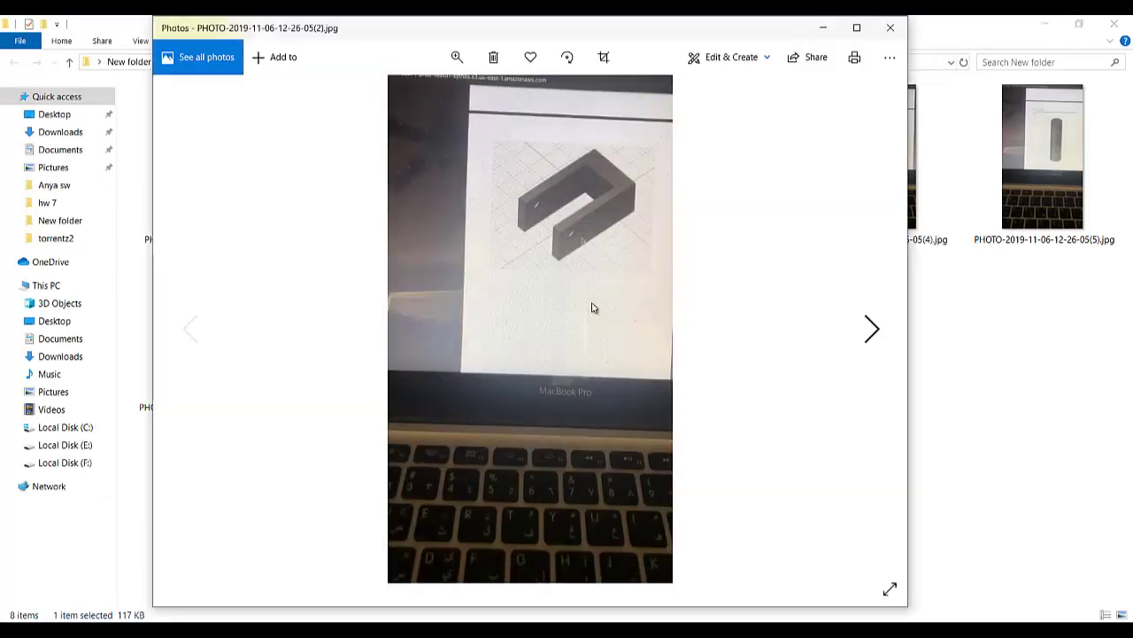
pyautogui.click(457, 56)
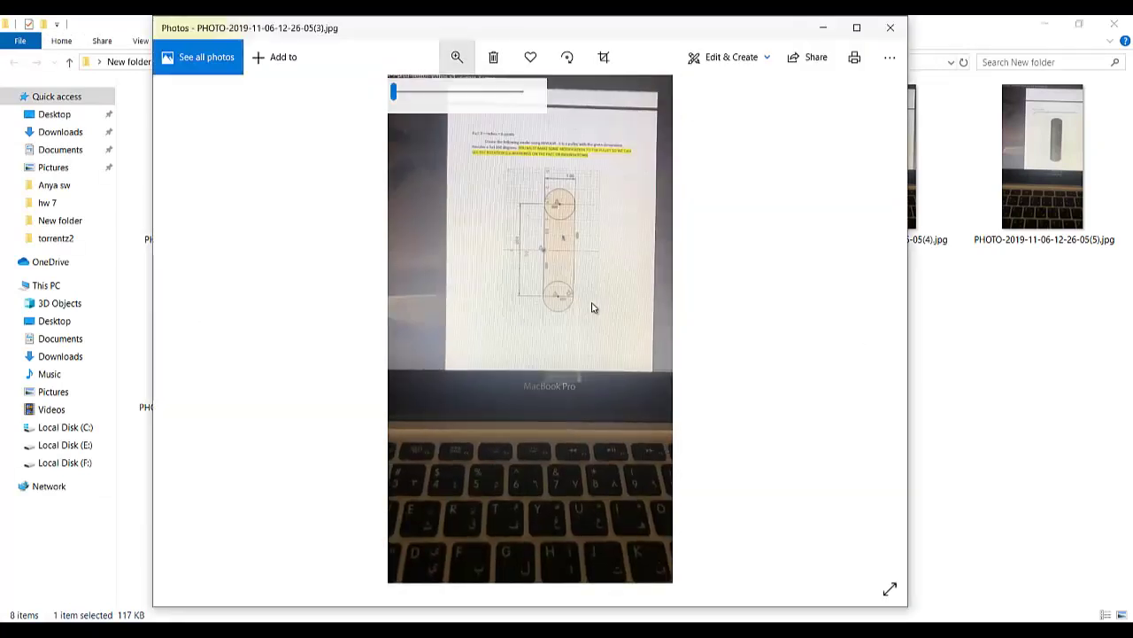
pyautogui.scroll(3, 593, 307)
pyautogui.scroll(-2, 594, 308)
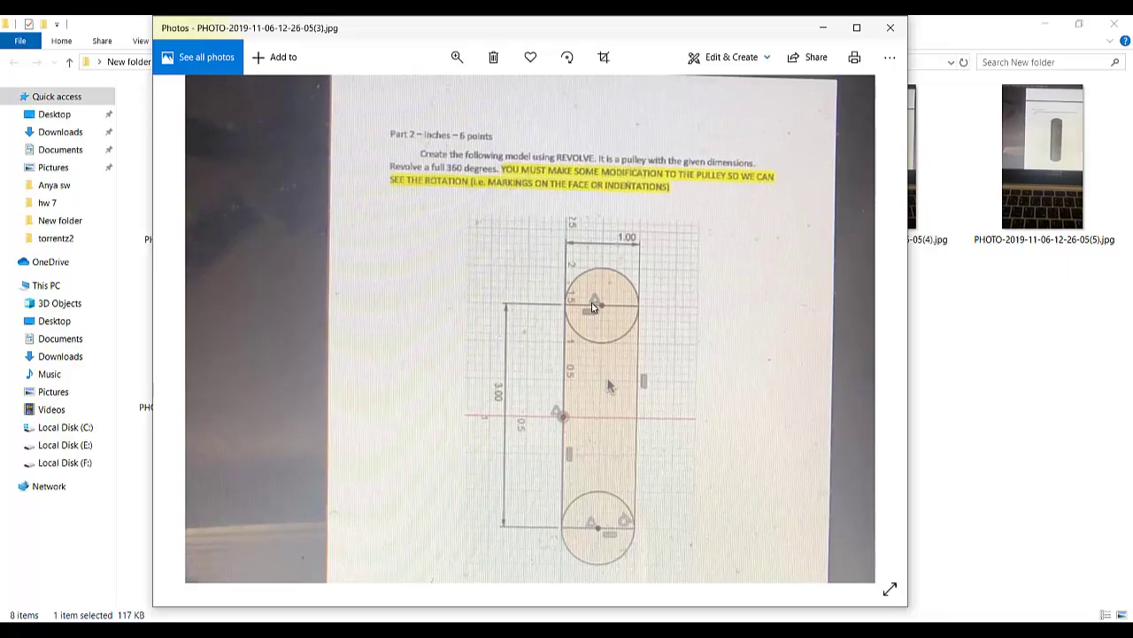
pyautogui.hotkey('alt', 'F4')
pyautogui.hotkey('alt', 'Tab')
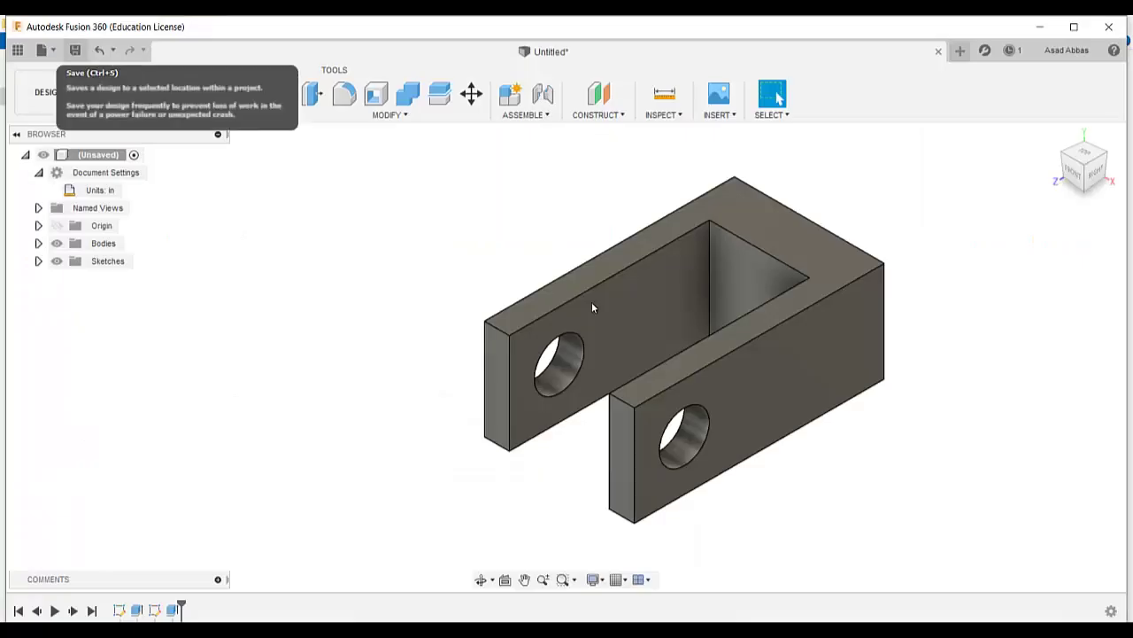
# Step: Save the bracket as 'Quaz 3_part 1' followed by the student's name in class fusion › saadsa
pyautogui.hotkey('ctrl', 's')
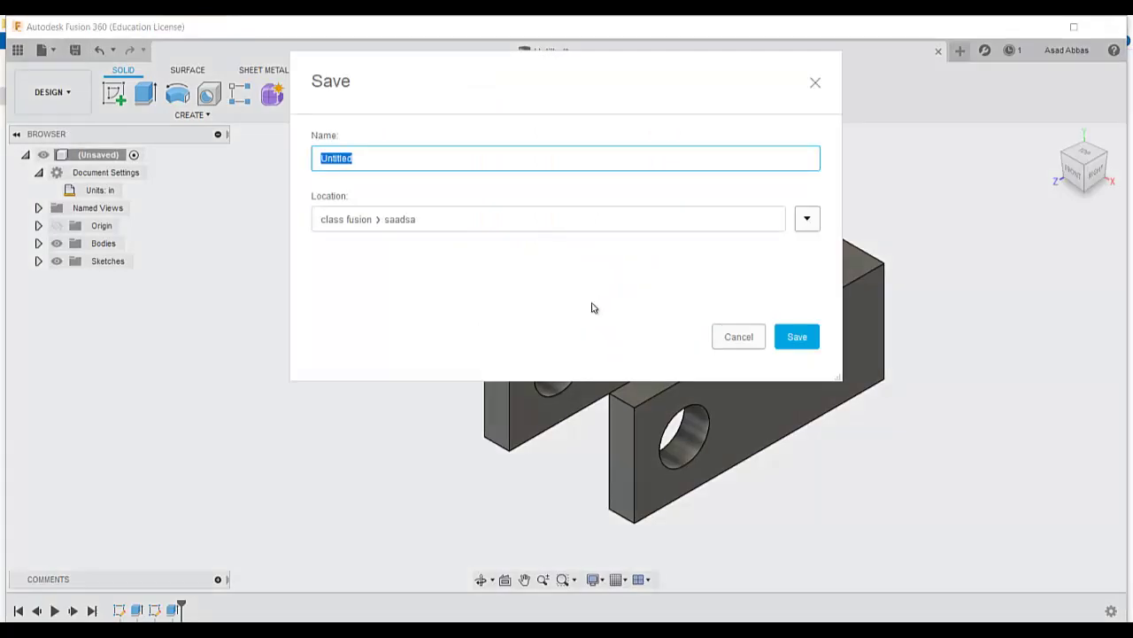
pyautogui.write('Qua')
pyautogui.write('z 3')
pyautogui.write('_part')
pyautogui.write(' 1')
pyautogui.write('_')
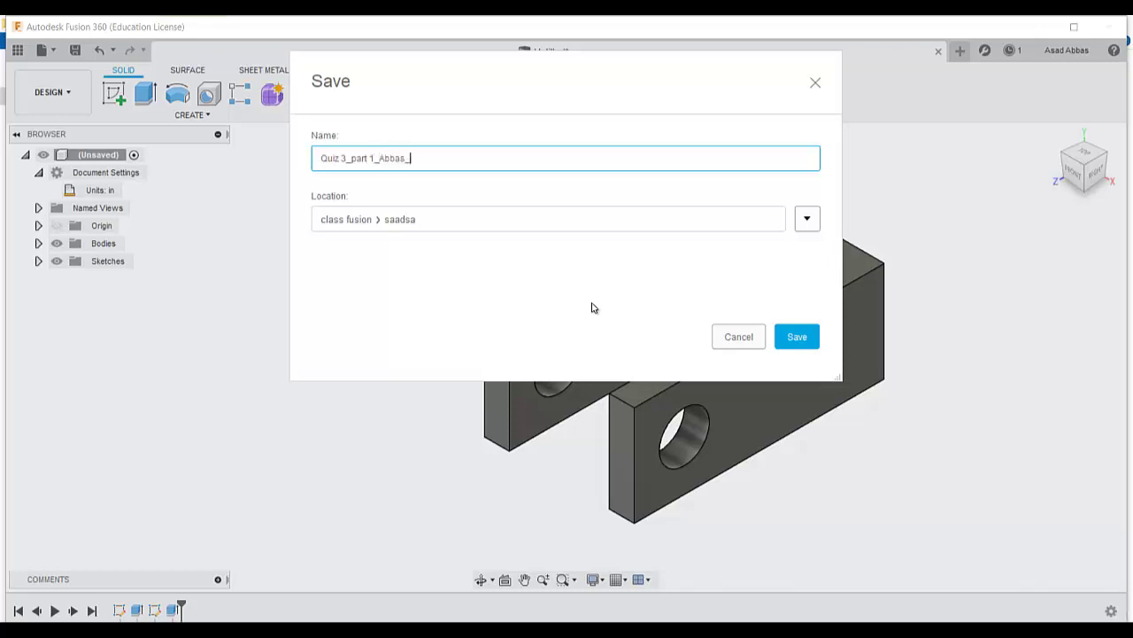
pyautogui.press('Return')
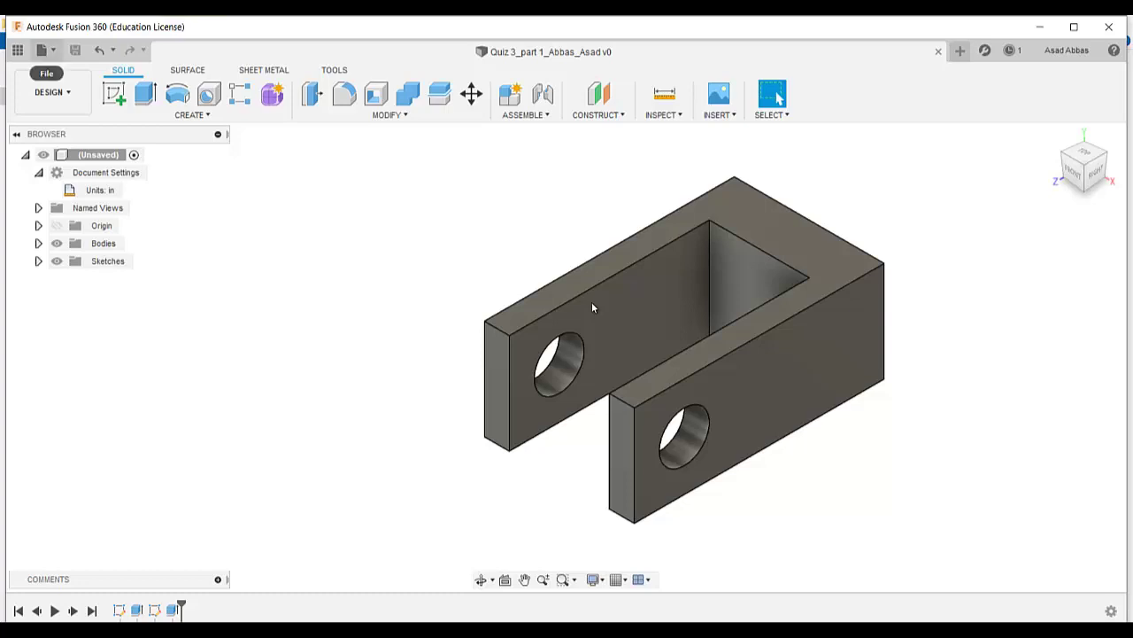
# Step: Export the bracket as an .f3d archive into the Desktop's New folder
pyautogui.click(42, 50)
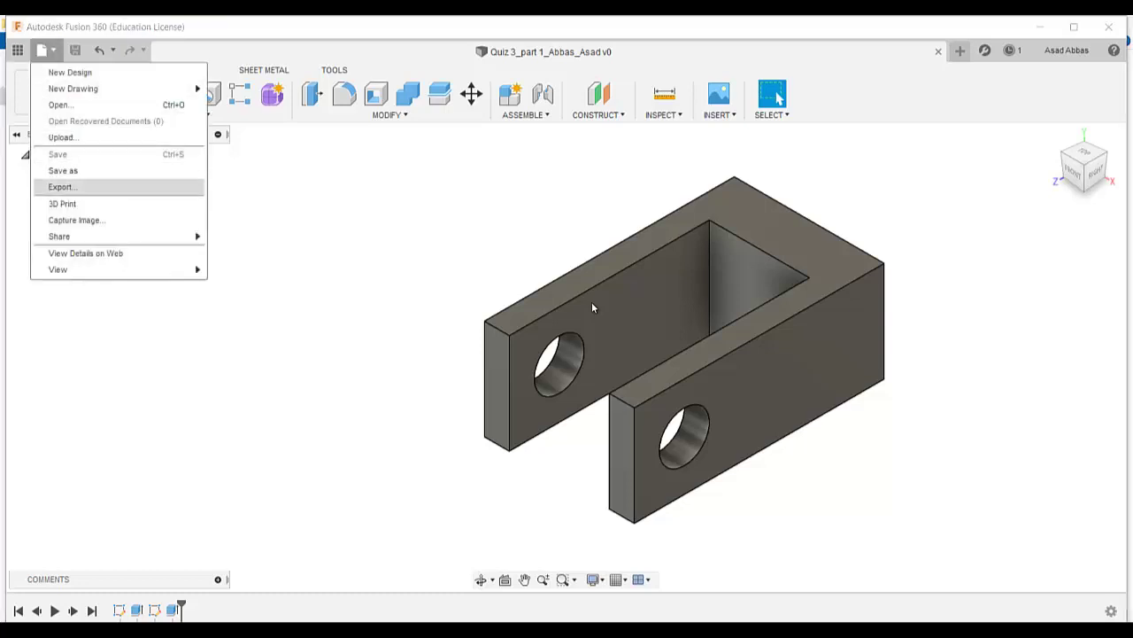
pyautogui.click(61, 186)
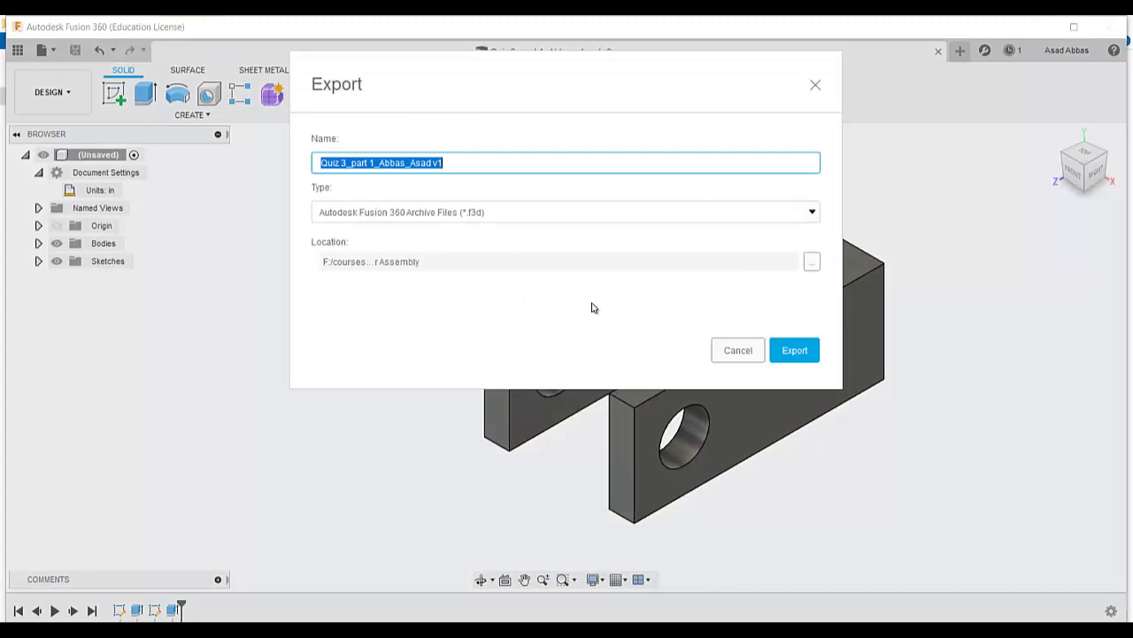
pyautogui.click(812, 261)
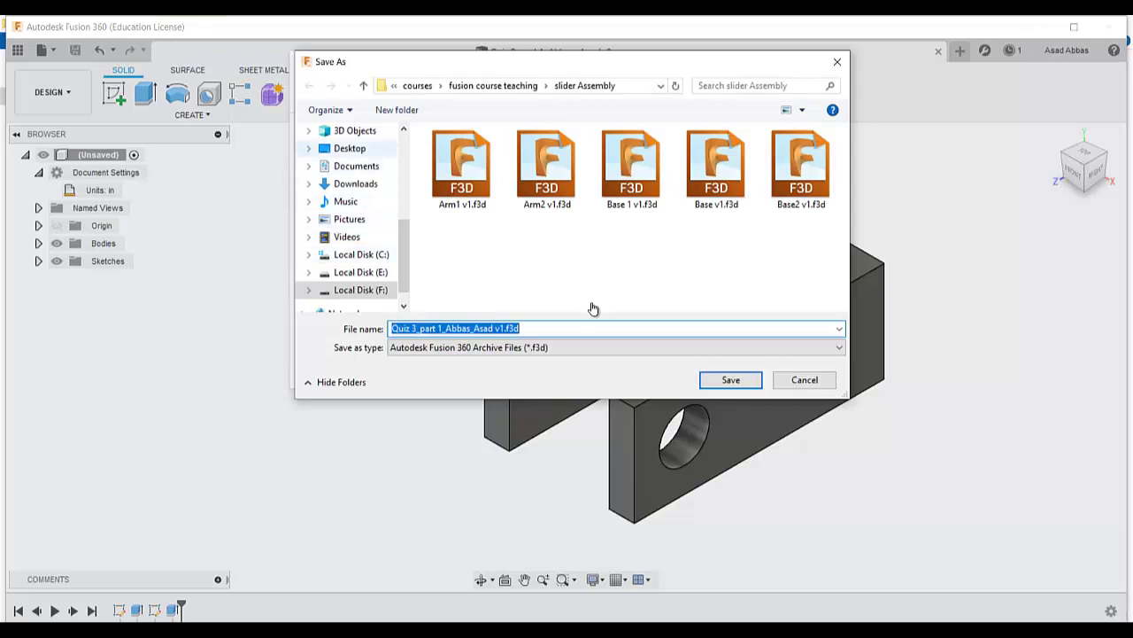
pyautogui.click(350, 147)
pyautogui.doubleClick(461, 148)
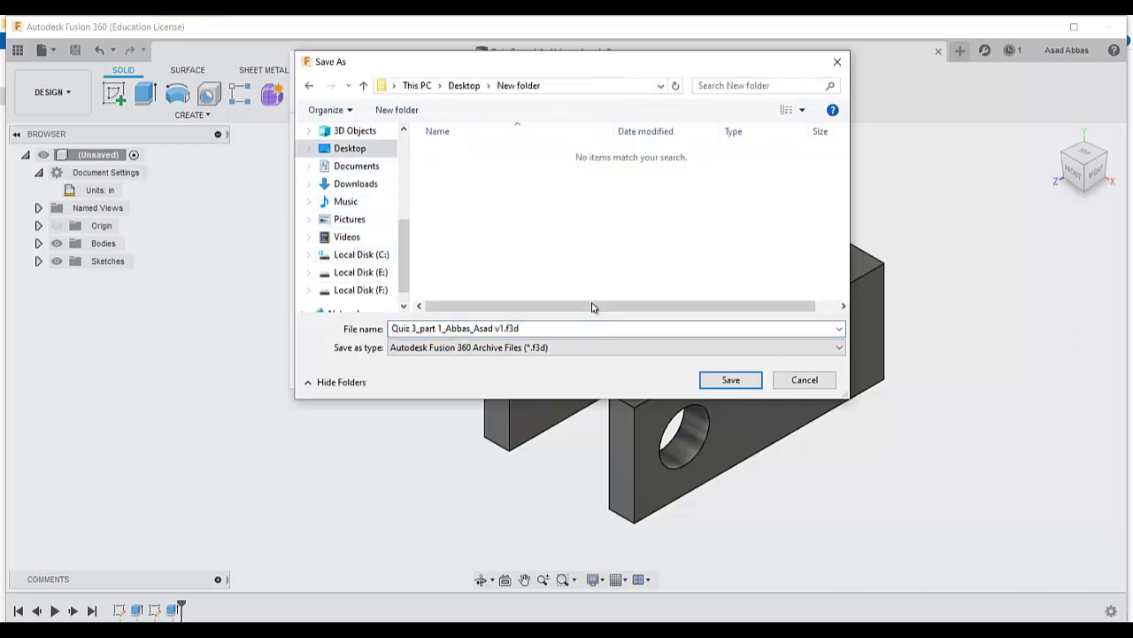
pyautogui.click(731, 379)
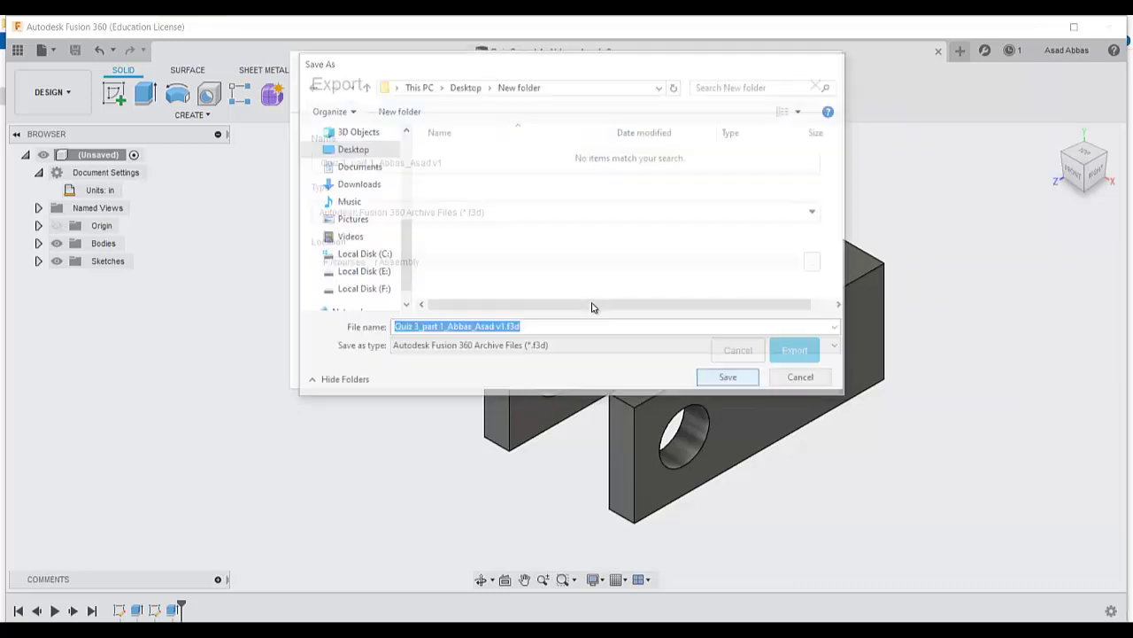
pyautogui.click(795, 350)
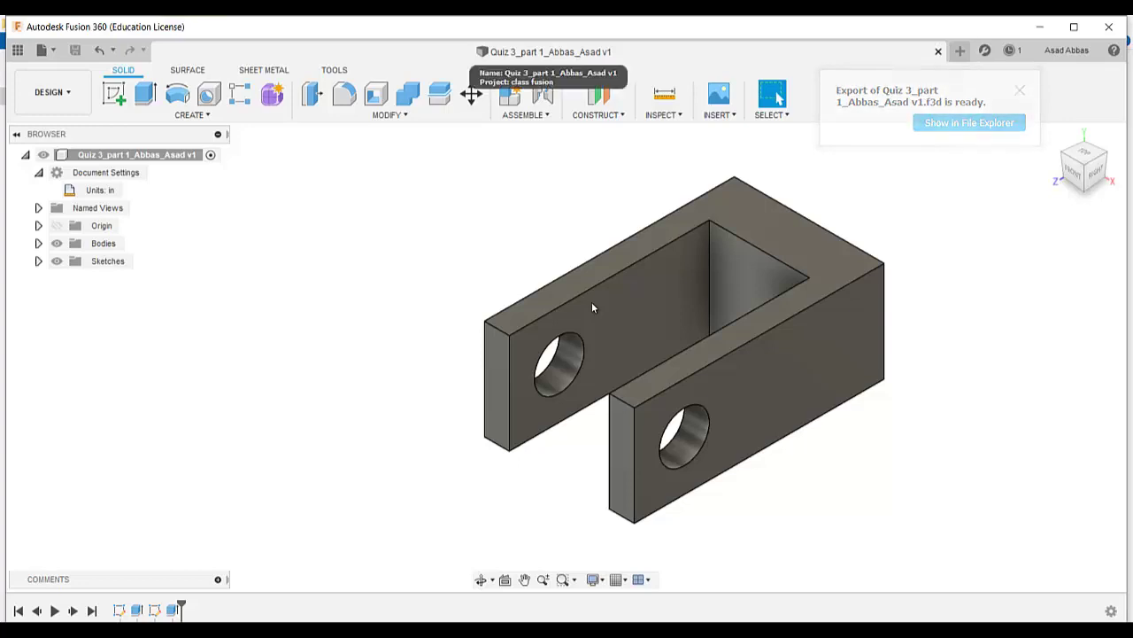
# Step: Open a new blank design and zoom in on the reference drawing photo
pyautogui.hotkey('ctrl', 'n')
pyautogui.hotkey('alt', 'Tab')
pyautogui.hotkey('ctrl', '+')
pyautogui.hotkey('ctrl', '+')
pyautogui.hotkey('ctrl', '+')
# Step: Zoom and scroll through the pulley assignment drawing photo
pyautogui.scroll(10, 593, 307)
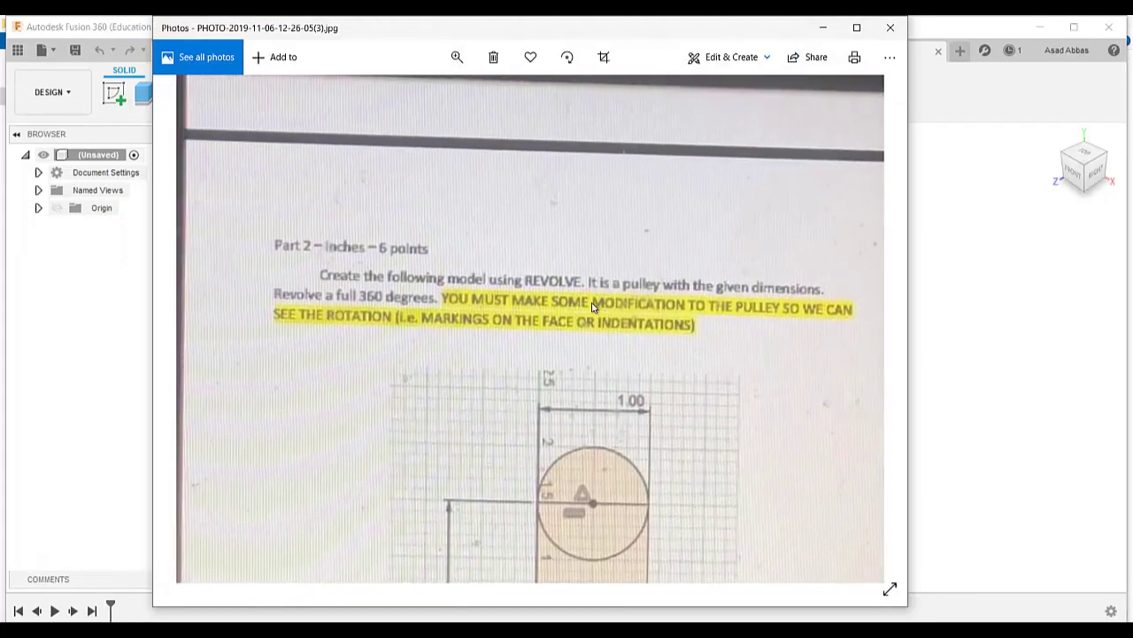
pyautogui.scroll(-6, 593, 307)
pyautogui.scroll(3, 593, 307)
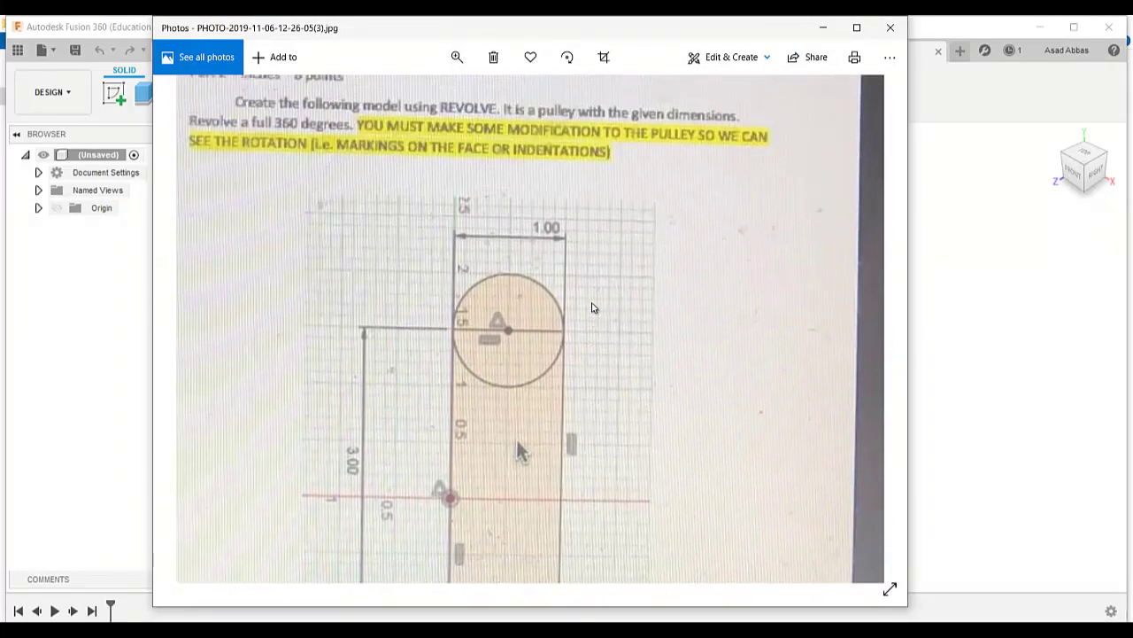
pyautogui.scroll(3, 593, 307)
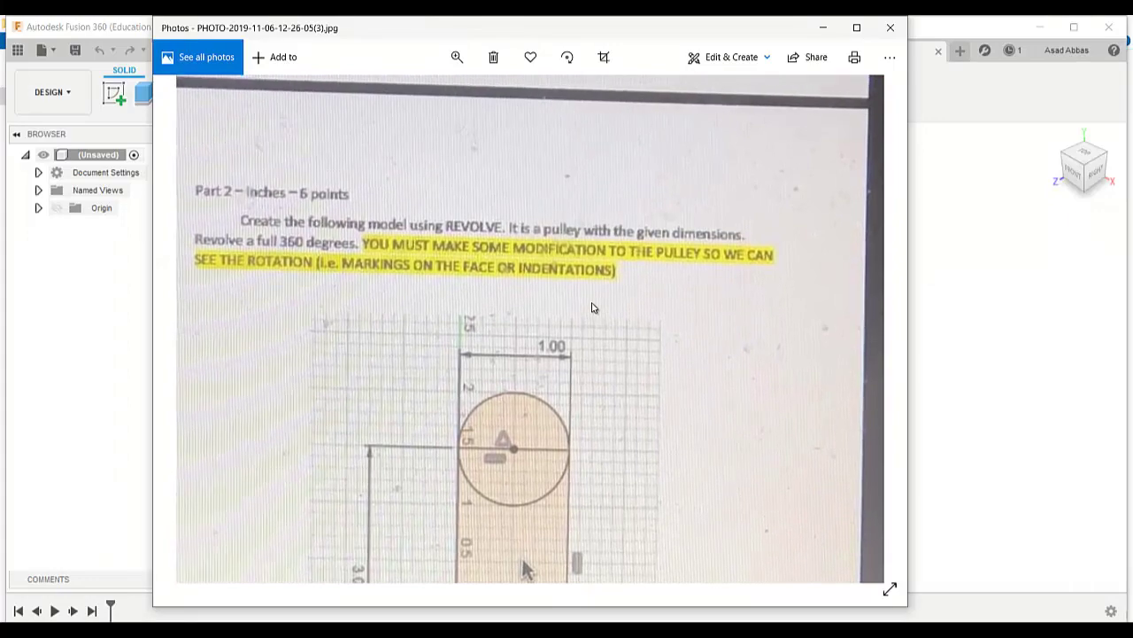
pyautogui.scroll(-8, 593, 307)
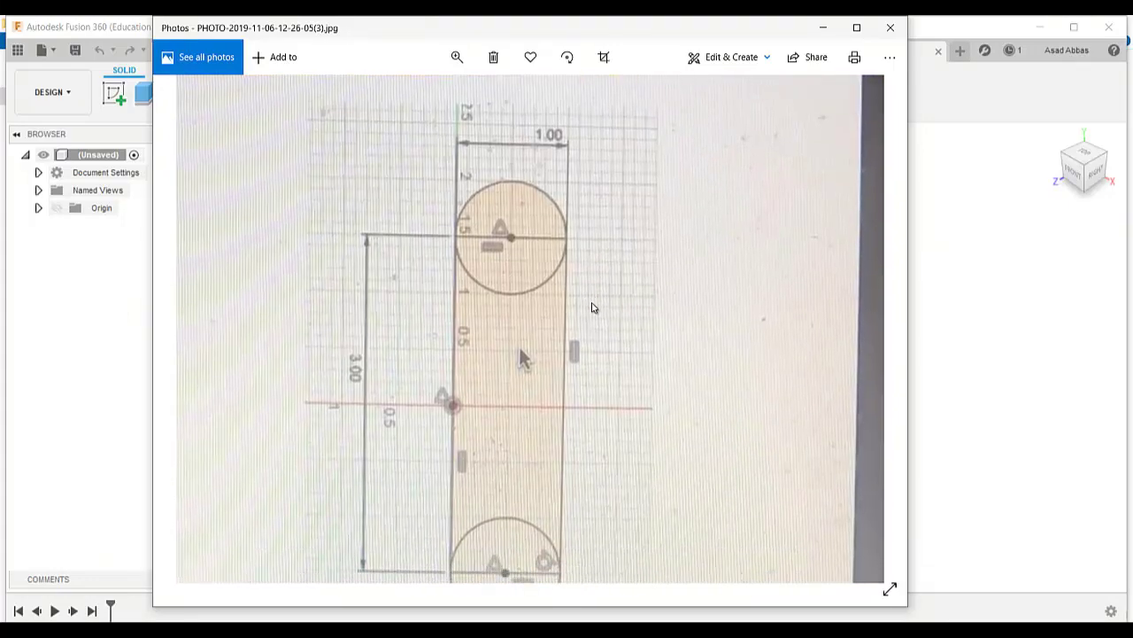
pyautogui.scroll(2, 593, 307)
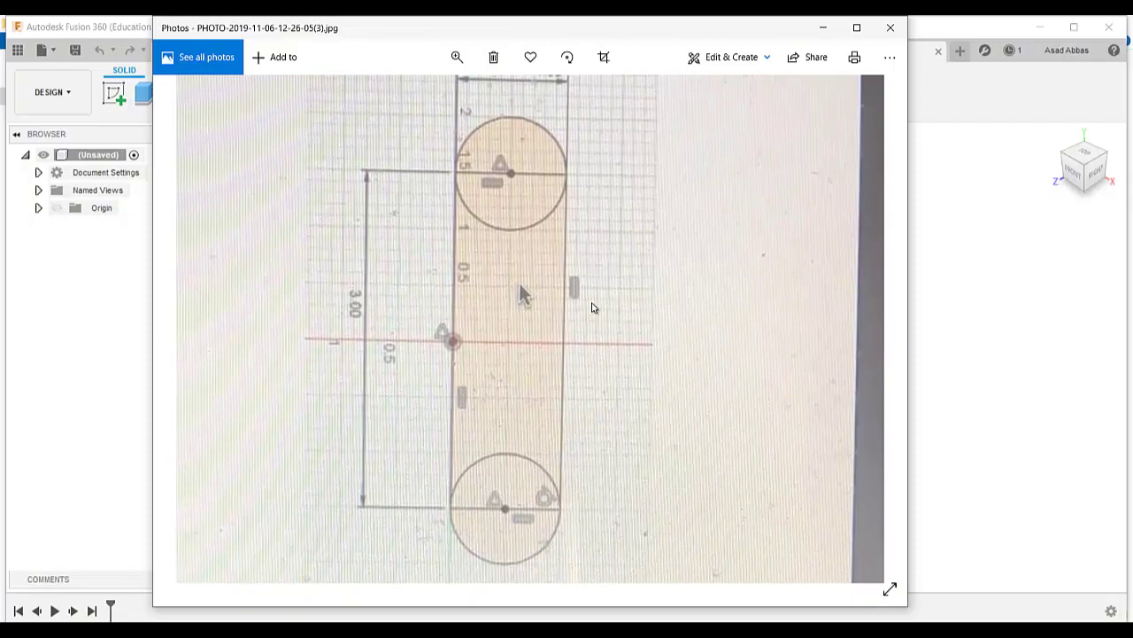
pyautogui.scroll(7, 593, 307)
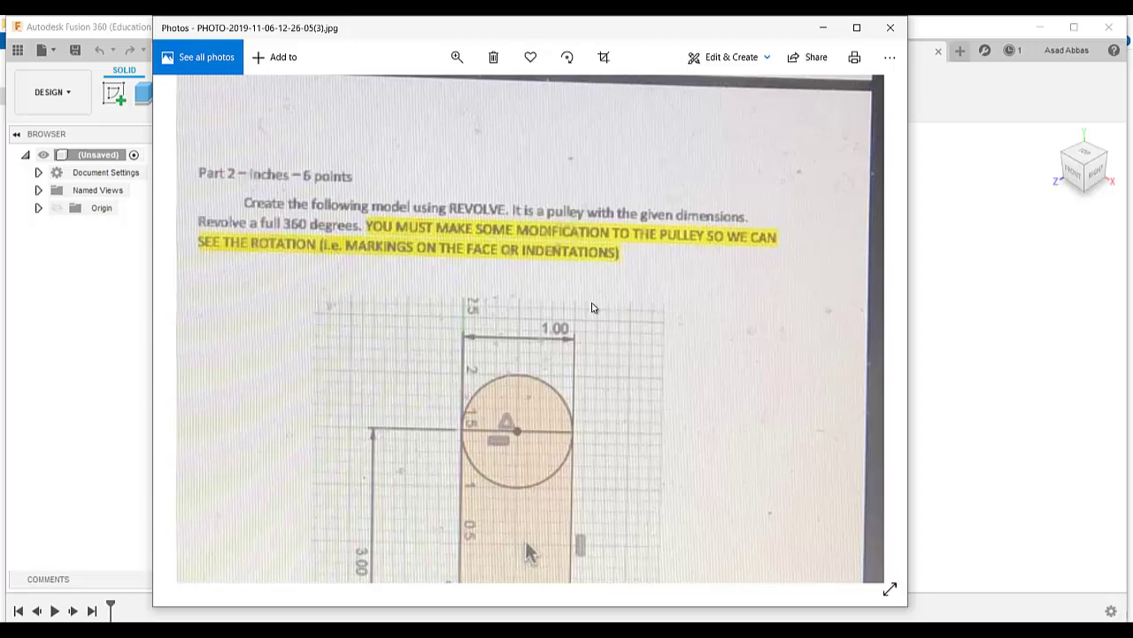
pyautogui.scroll(-5, 593, 307)
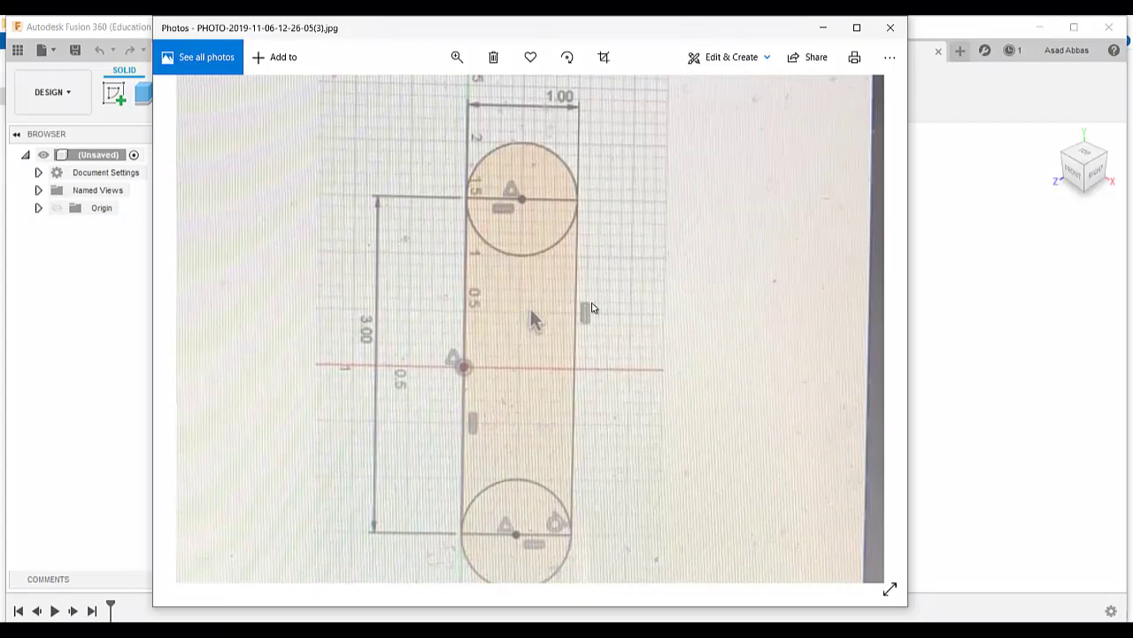
# Step: View the finished-pulley photo, then return to the blank Untitled Fusion design
pyautogui.hotkey('alt', 'F4')
pyautogui.hotkey('alt', 'Tab')
pyautogui.press('Right')
pyautogui.press('Right')
pyautogui.press('Return')
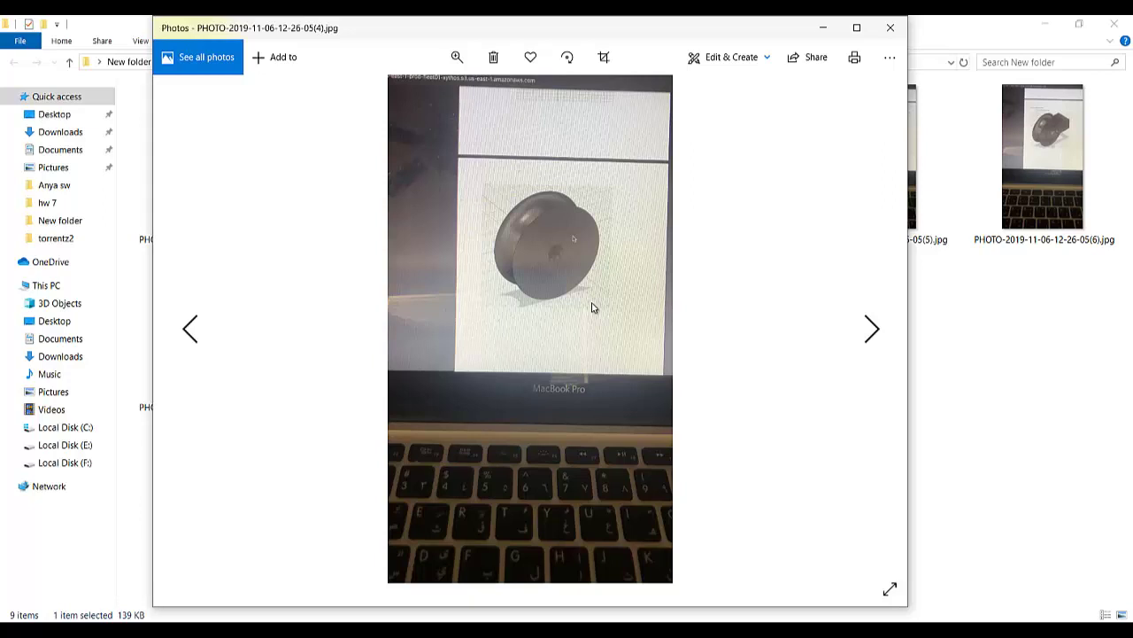
pyautogui.hotkey('alt', 'Tab')
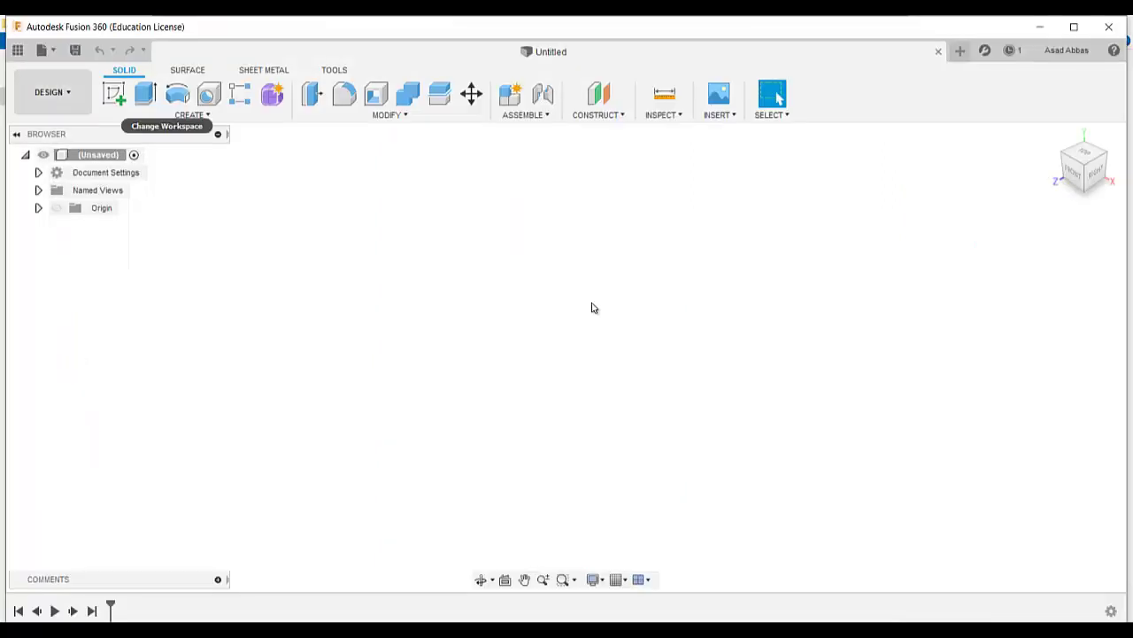
# Step: Set the design's document units to inches
pyautogui.click(38, 172)
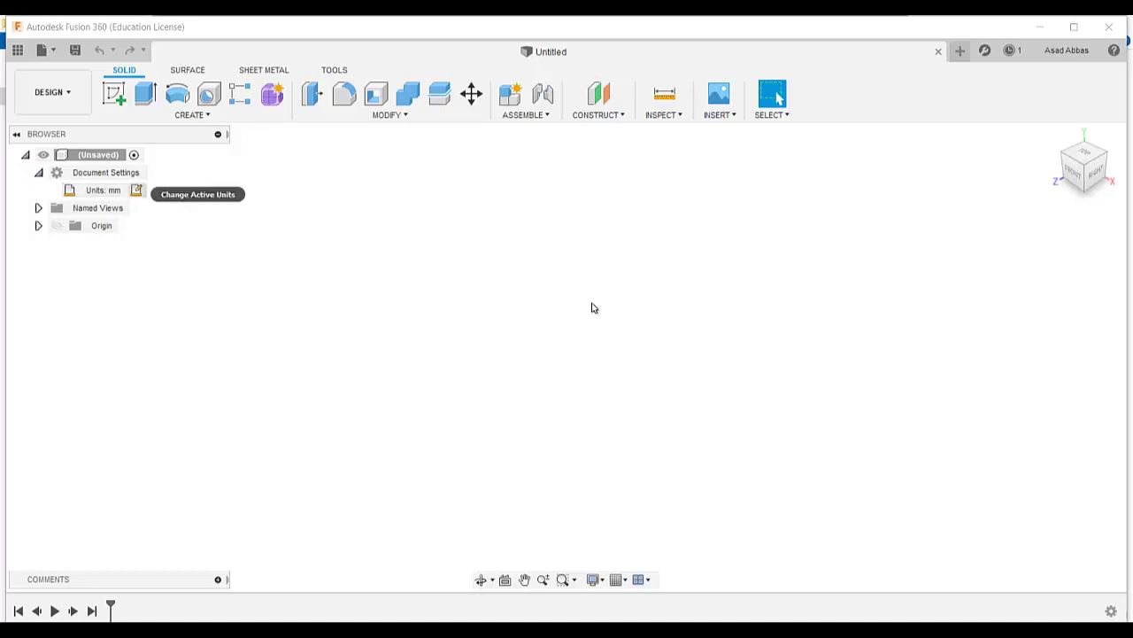
pyautogui.click(137, 189)
pyautogui.hotkey('alt', 'Down')
pyautogui.press('Down')
pyautogui.press('Down')
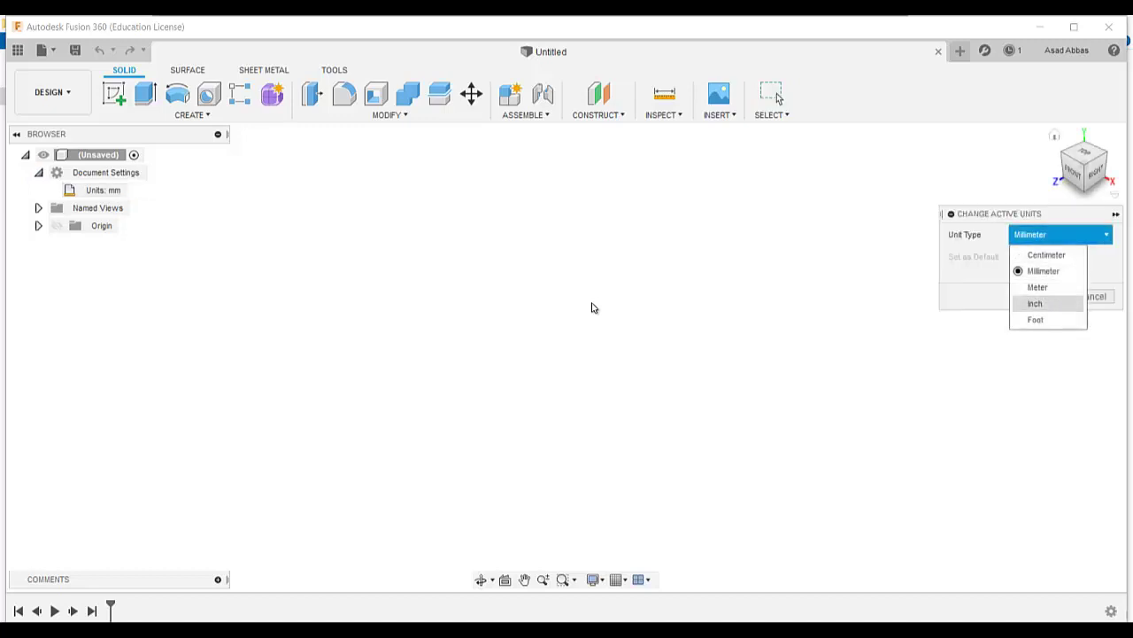
pyautogui.press('Return')
pyautogui.press('Return')
# Step: Sketch a closed rectangular outline 1.5 in wide from the origin on the front plane
pyautogui.press('s')
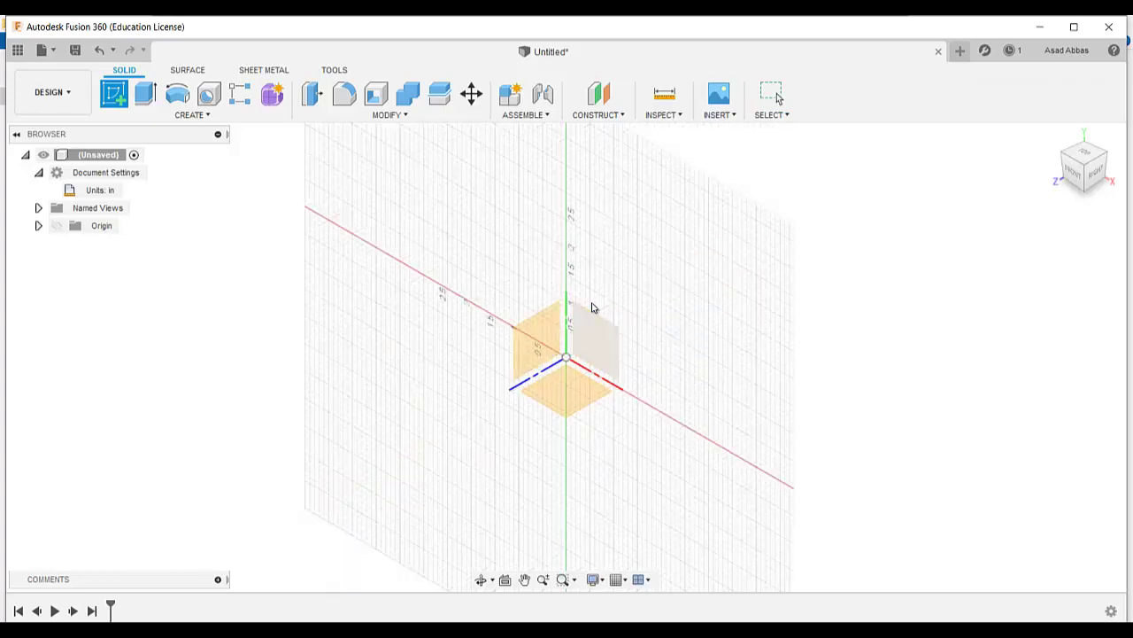
pyautogui.click(593, 307)
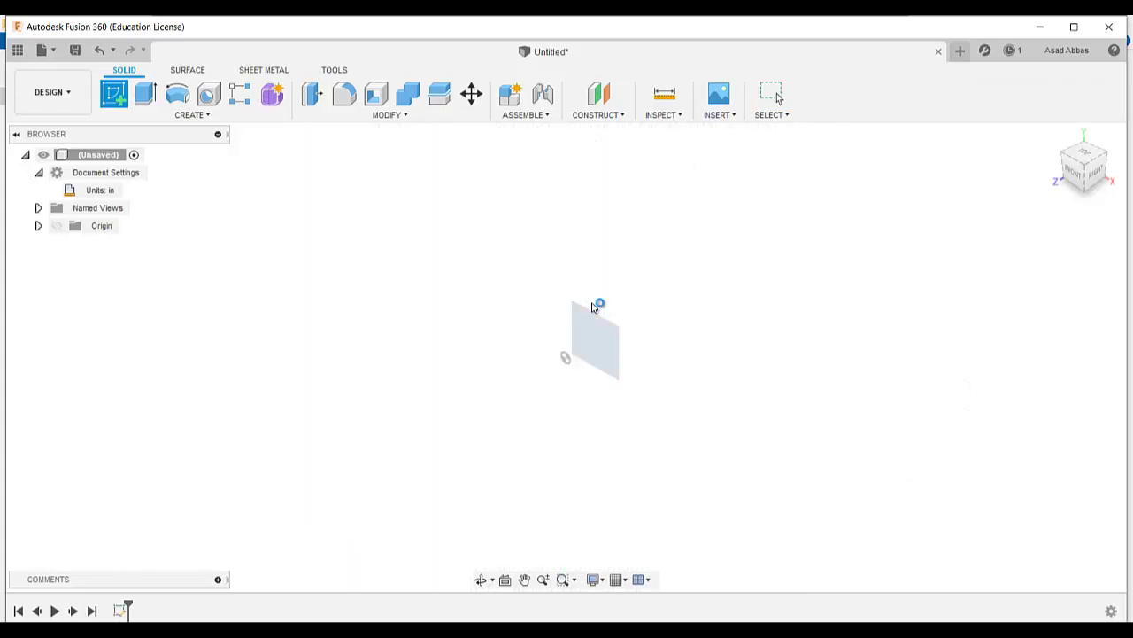
pyautogui.press('l')
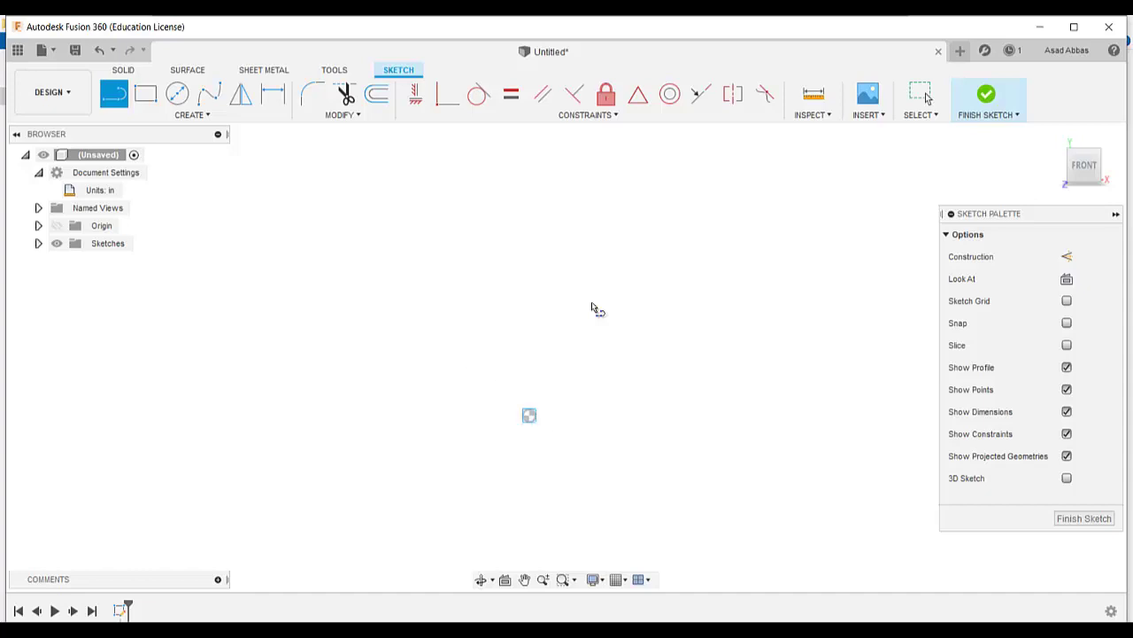
pyautogui.click(529, 416)
pyautogui.click(529, 249)
pyautogui.write('1.5')
pyautogui.press('Return')
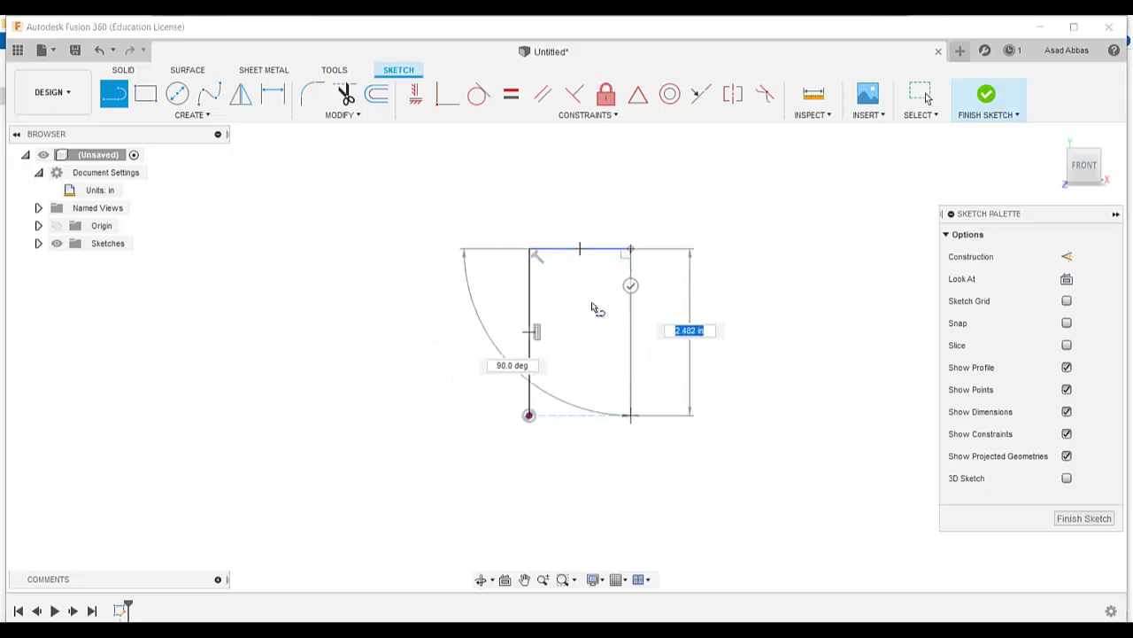
pyautogui.press('Return')
pyautogui.press('Return')
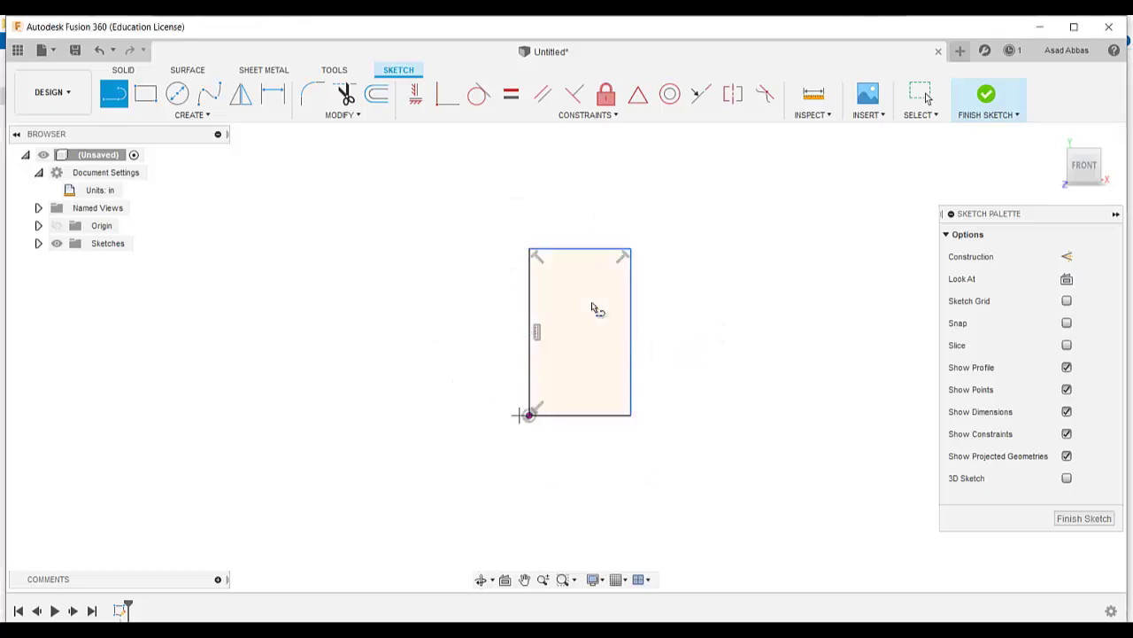
pyautogui.click(192, 114)
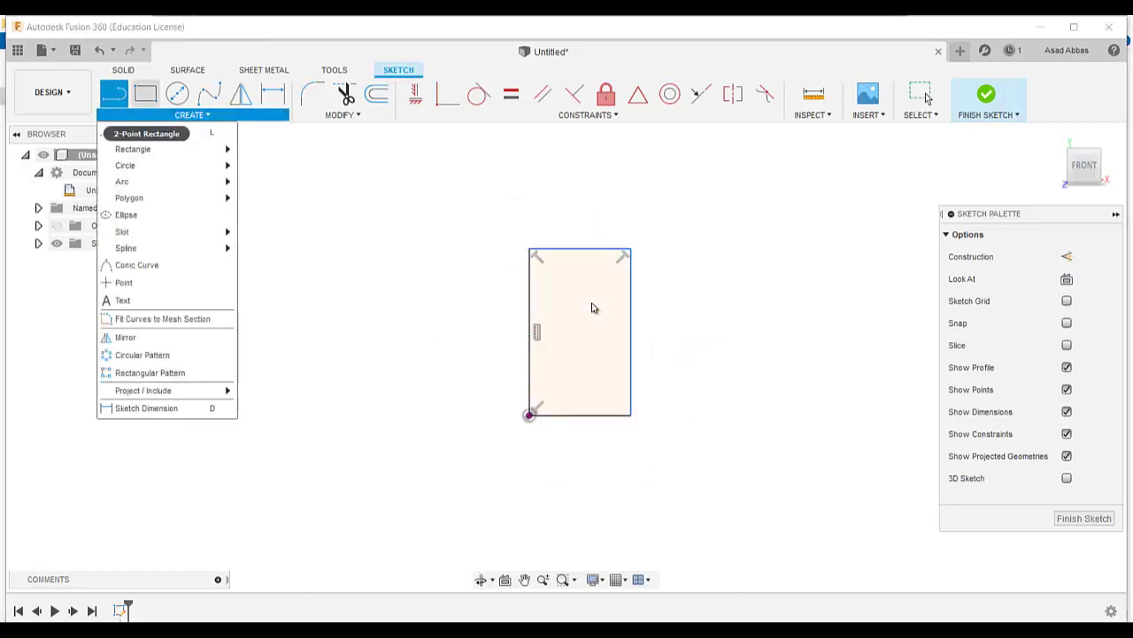
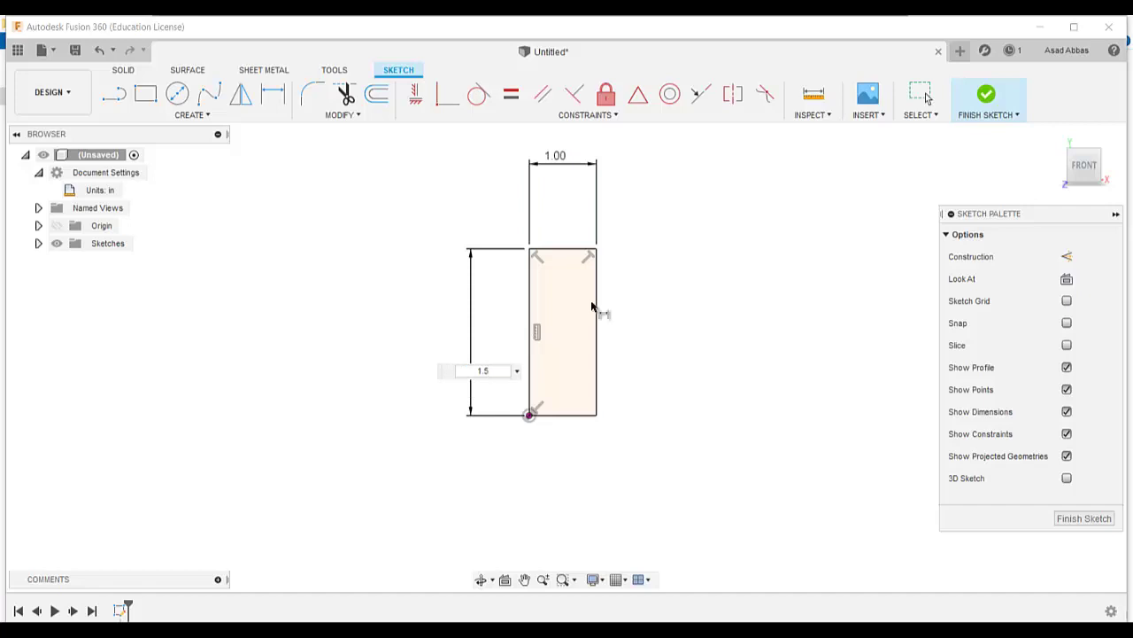
# Step: Bring up the reference photo of the spool-shaped part beside the 1.00 × 1.50 rectangle sketch
pyautogui.scroll(3, 592, 308)
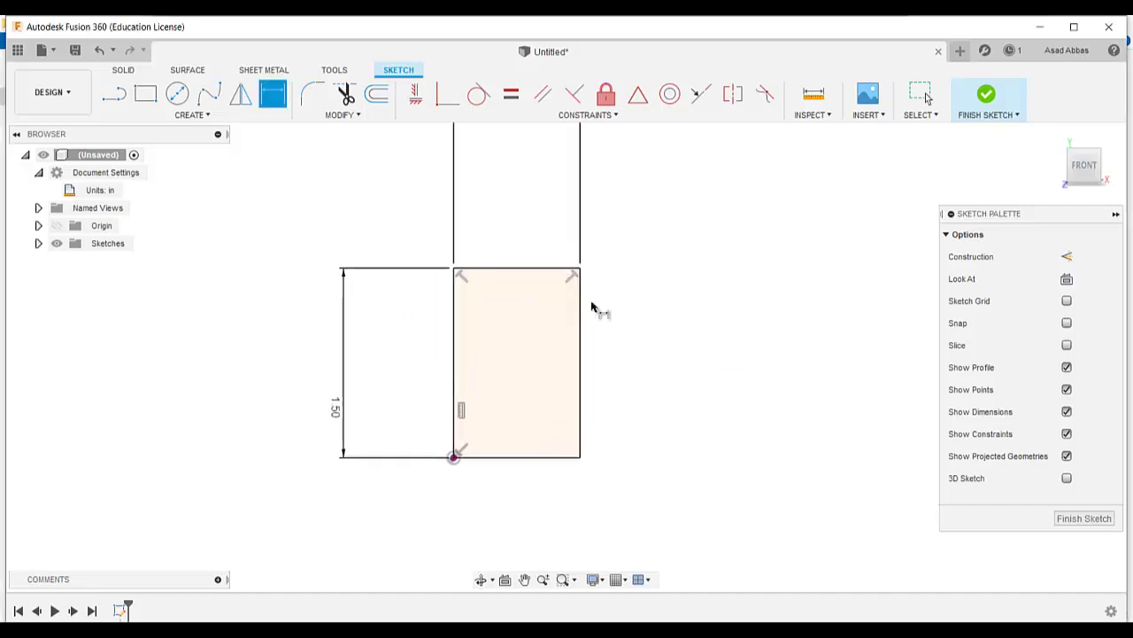
pyautogui.press('c')
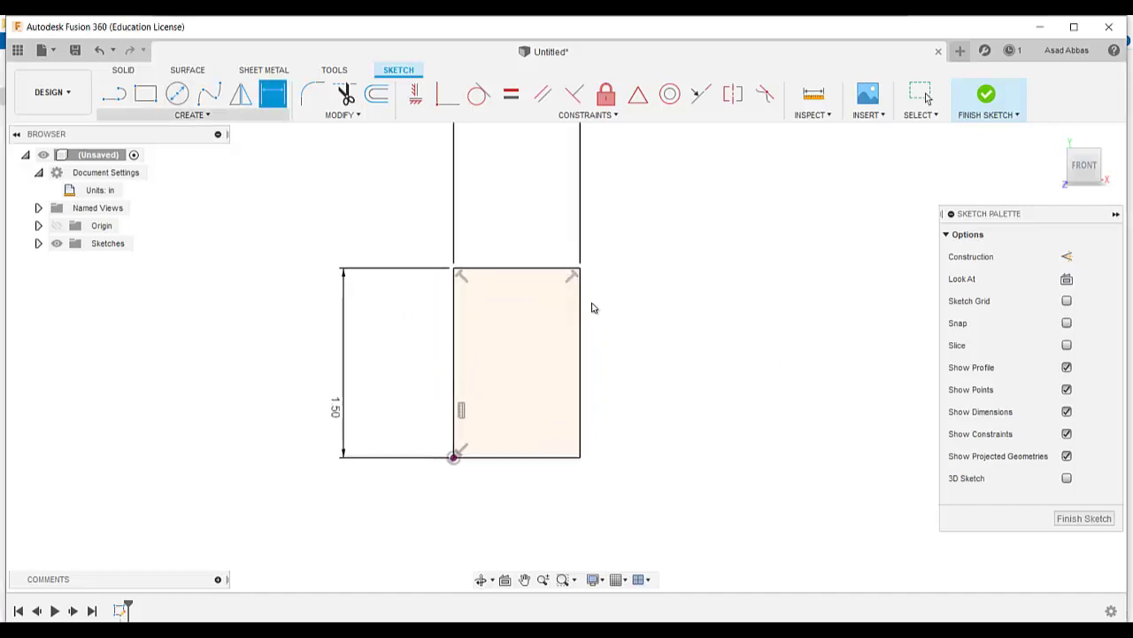
pyautogui.press('c')
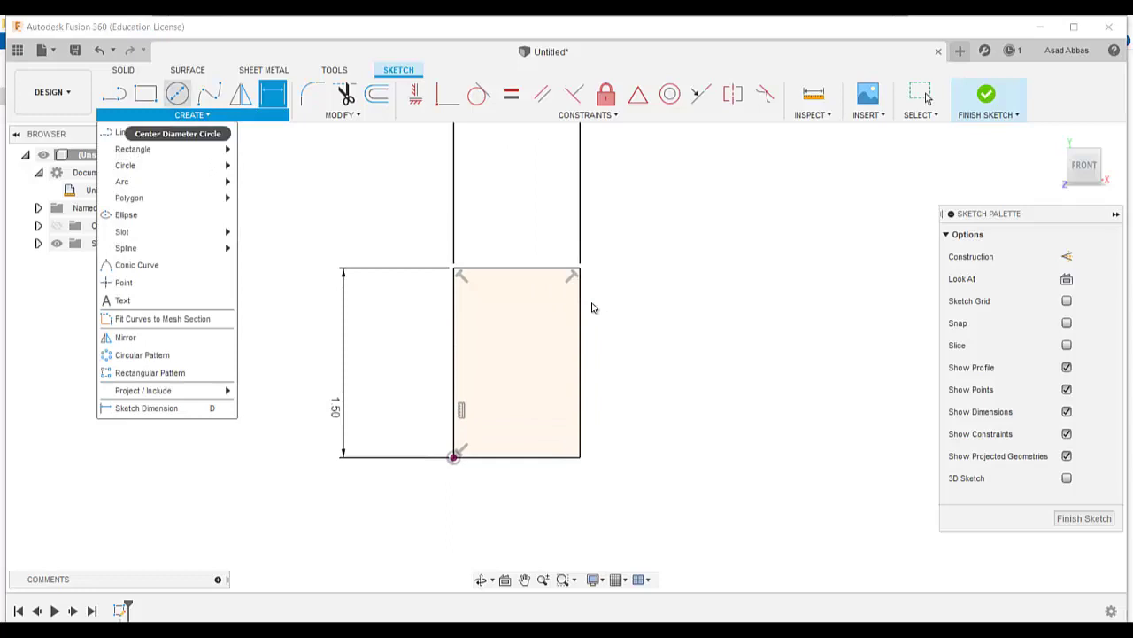
pyautogui.hotkey('alt', 'Tab')
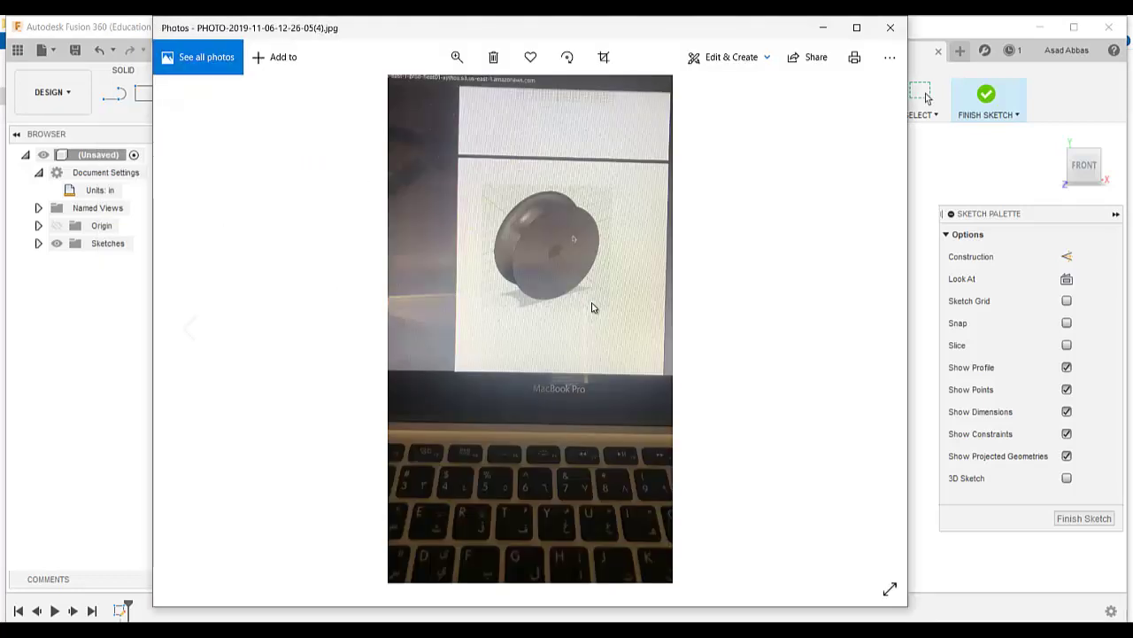
# Step: Zoom in on the pulley drawing (1.00 wide, 3.00 tall, two circles), then return to Fusion 360
pyautogui.press('Left')
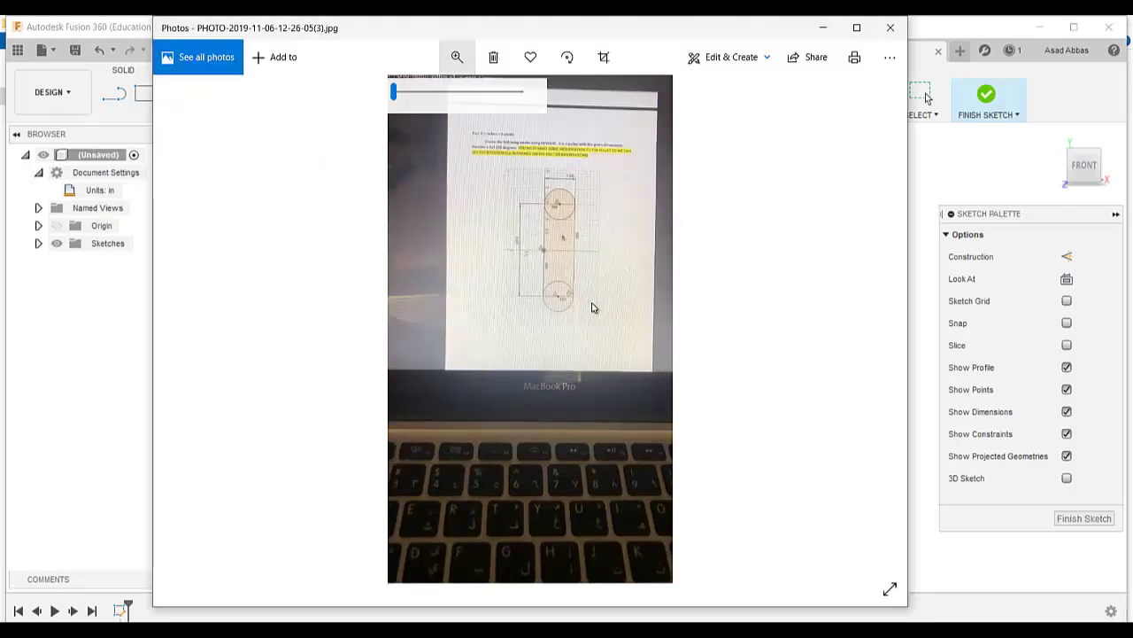
pyautogui.scroll(5, 593, 307)
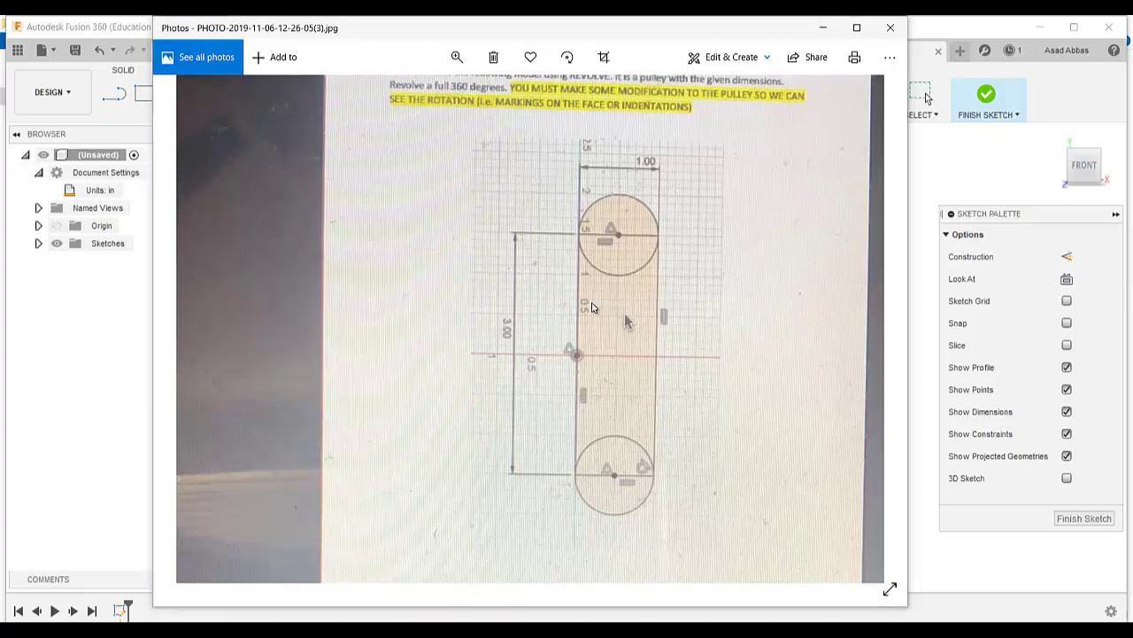
pyautogui.hotkey('alt', 'Tab')
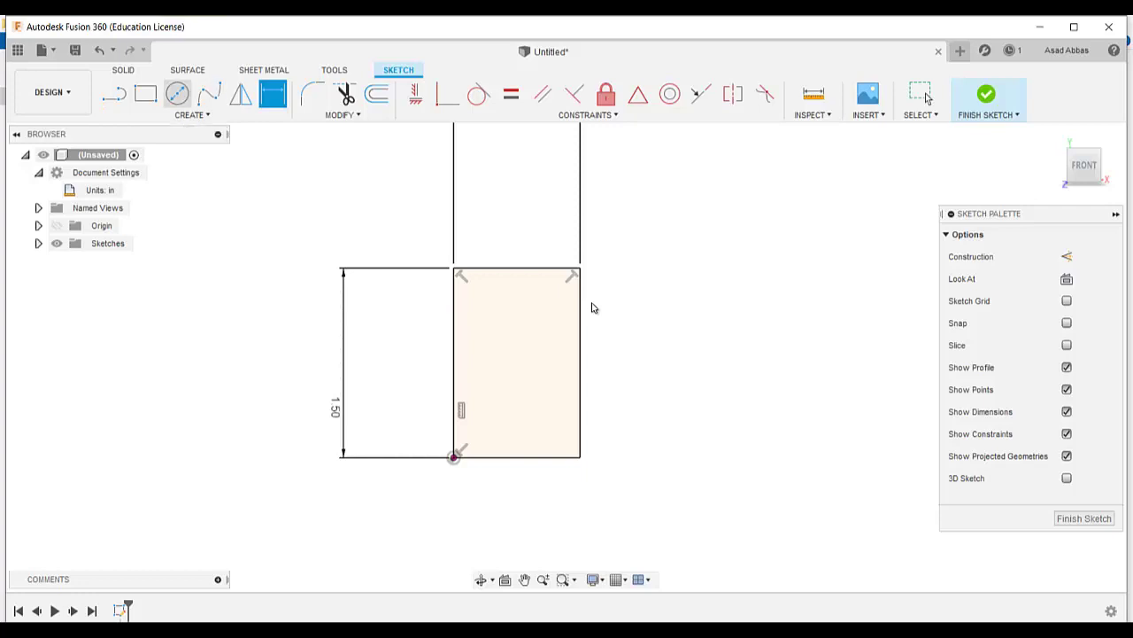
# Step: Draw a circle centred on the rectangle's top-edge midpoint, then reopen the reference photo
pyautogui.press('c')
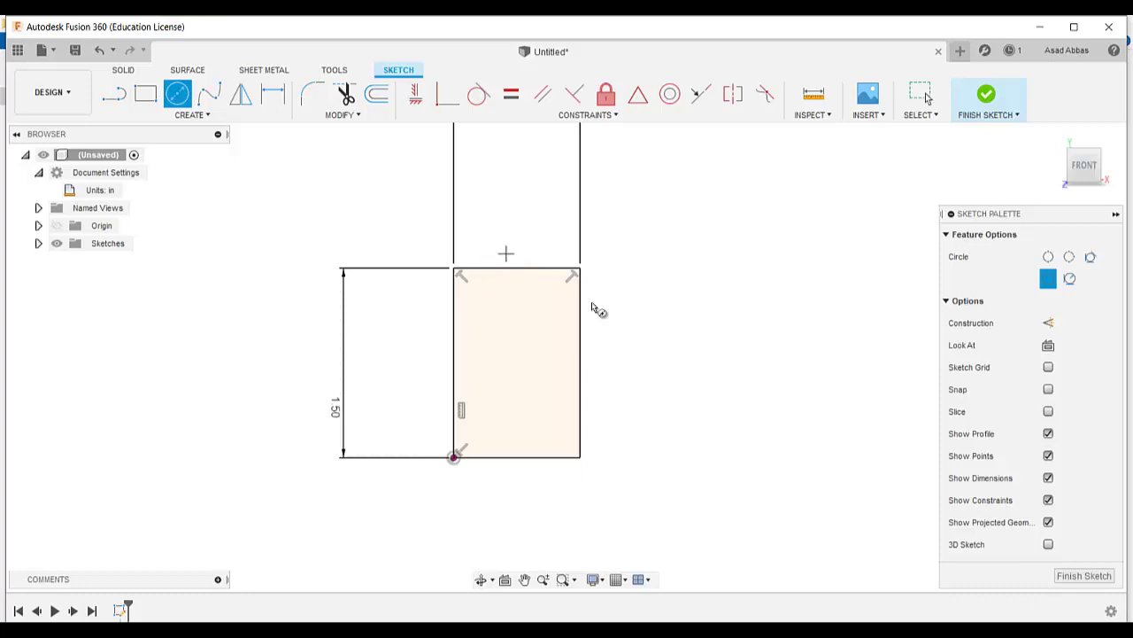
pyautogui.click(509, 211)
pyautogui.click(536, 217)
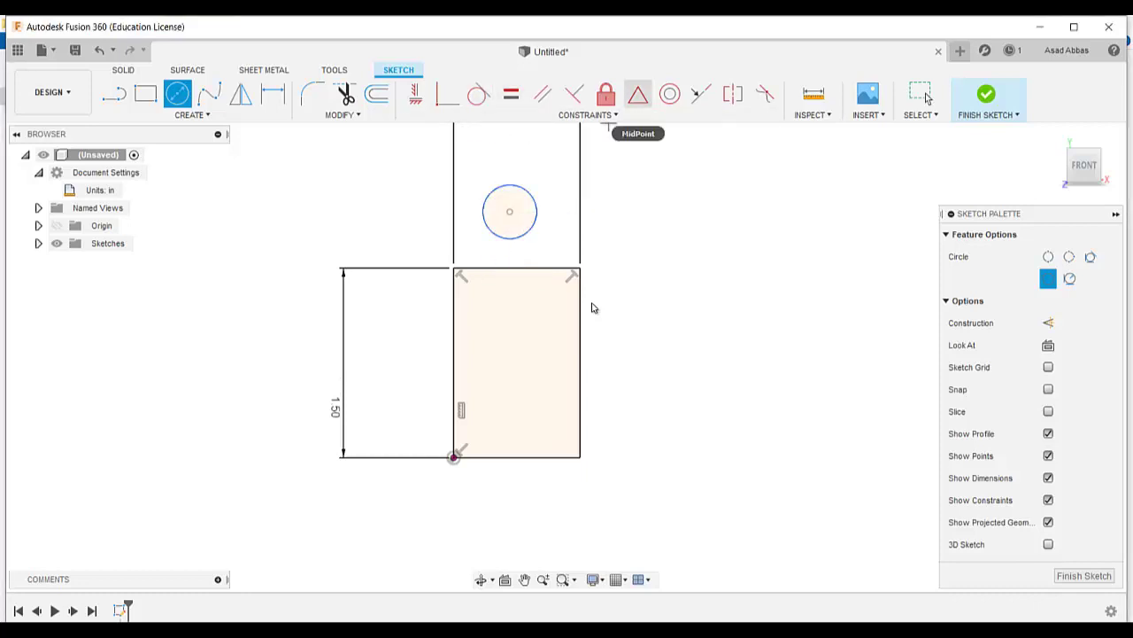
pyautogui.click(638, 94)
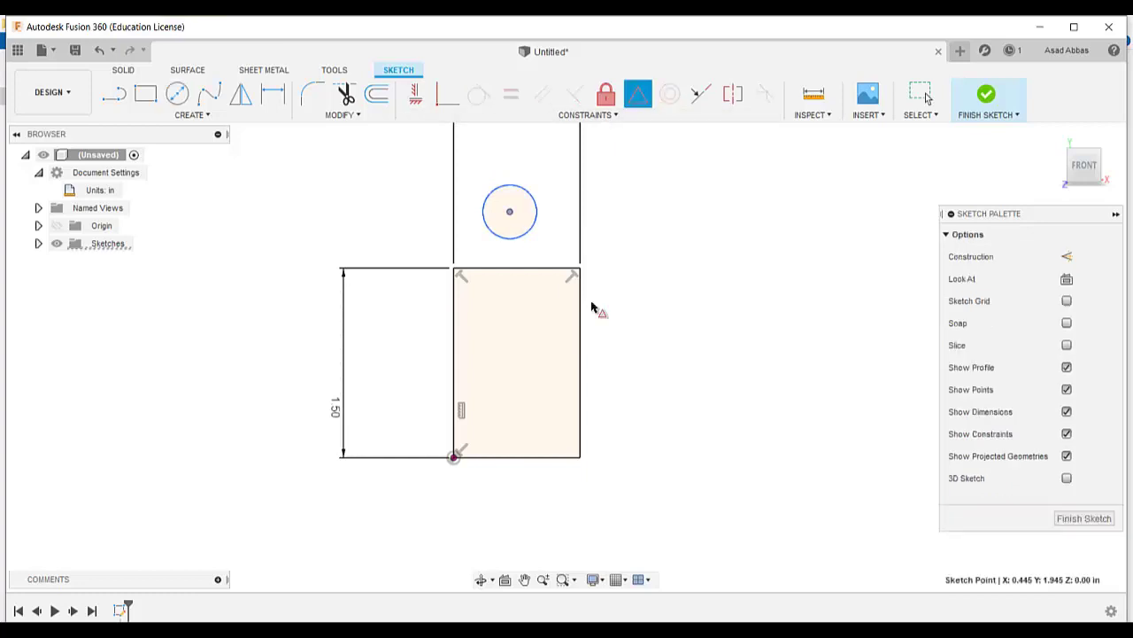
pyautogui.click(591, 304)
pyautogui.scroll(2, 591, 306)
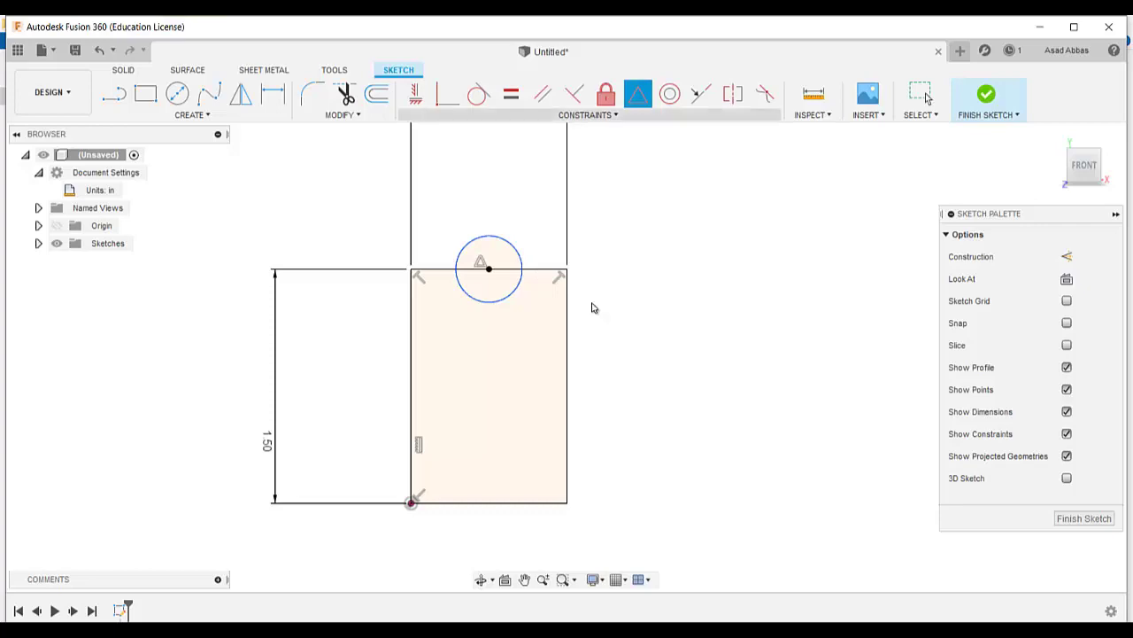
pyautogui.hotkey('alt', 'Tab')
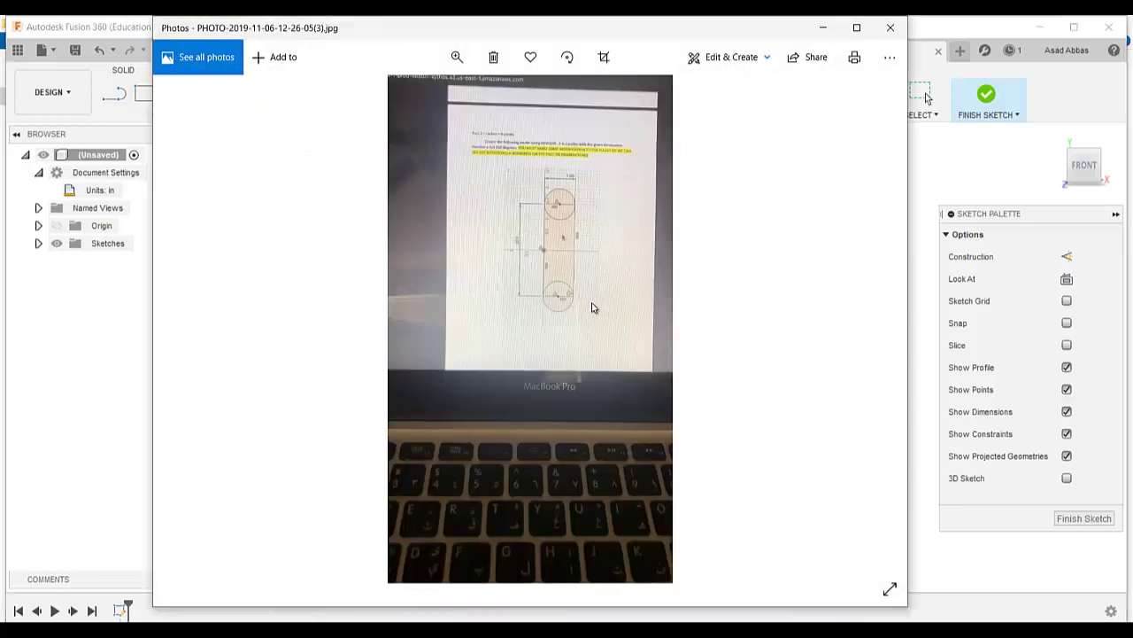
# Step: Zoom in and out on the assignment page calling for a 360° REVOLVE, then return to Fusion 360
pyautogui.hotkey('ctrl', '+')
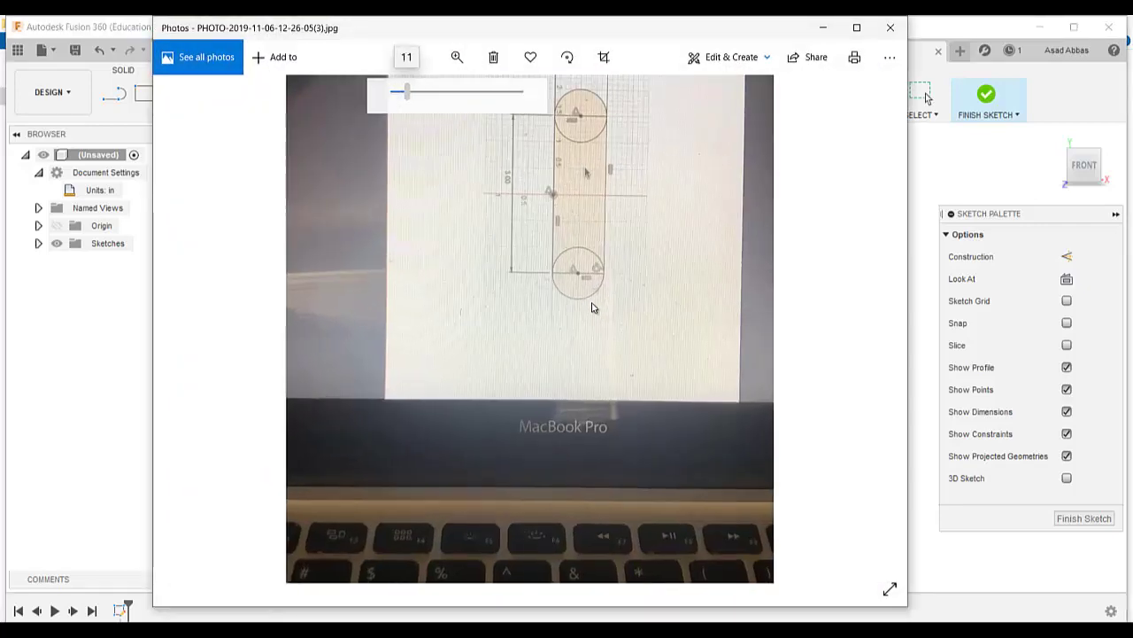
pyautogui.hotkey('ctrl', '-')
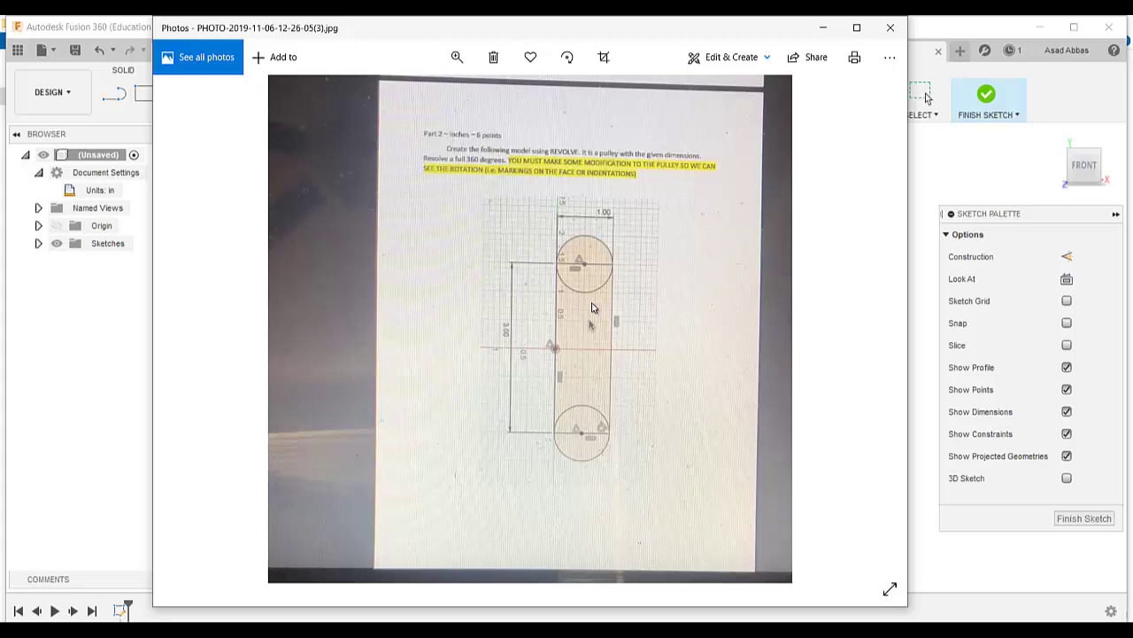
pyautogui.hotkey('alt', 'Tab')
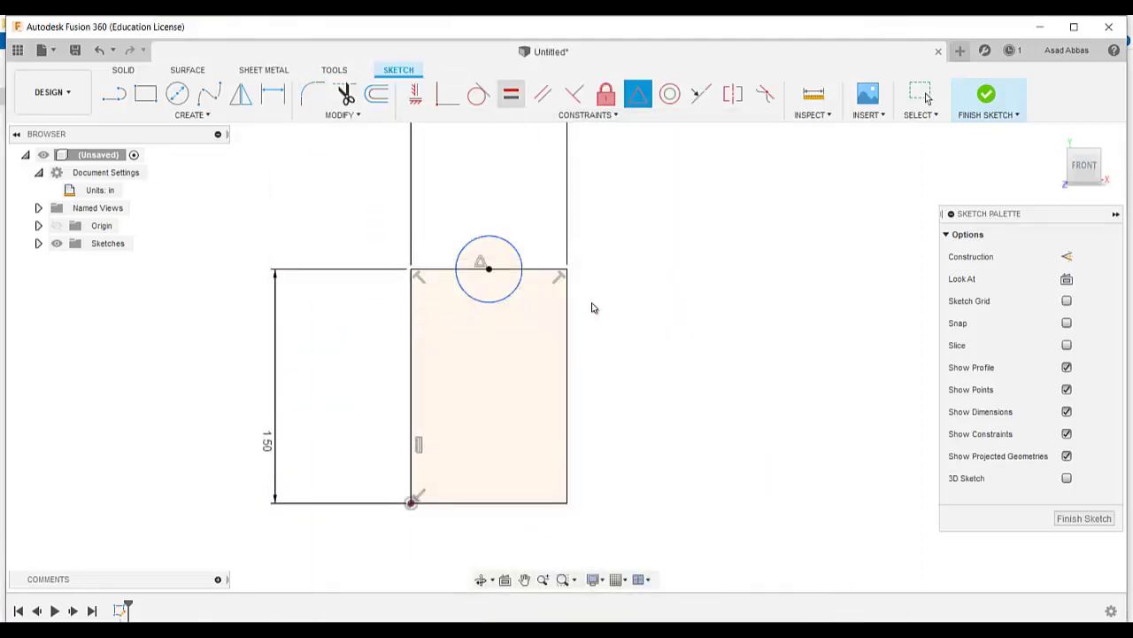
# Step: Try a 1-inch diameter on the circle, then undo it and delete the Ø0.425 dimension
pyautogui.click(192, 114)
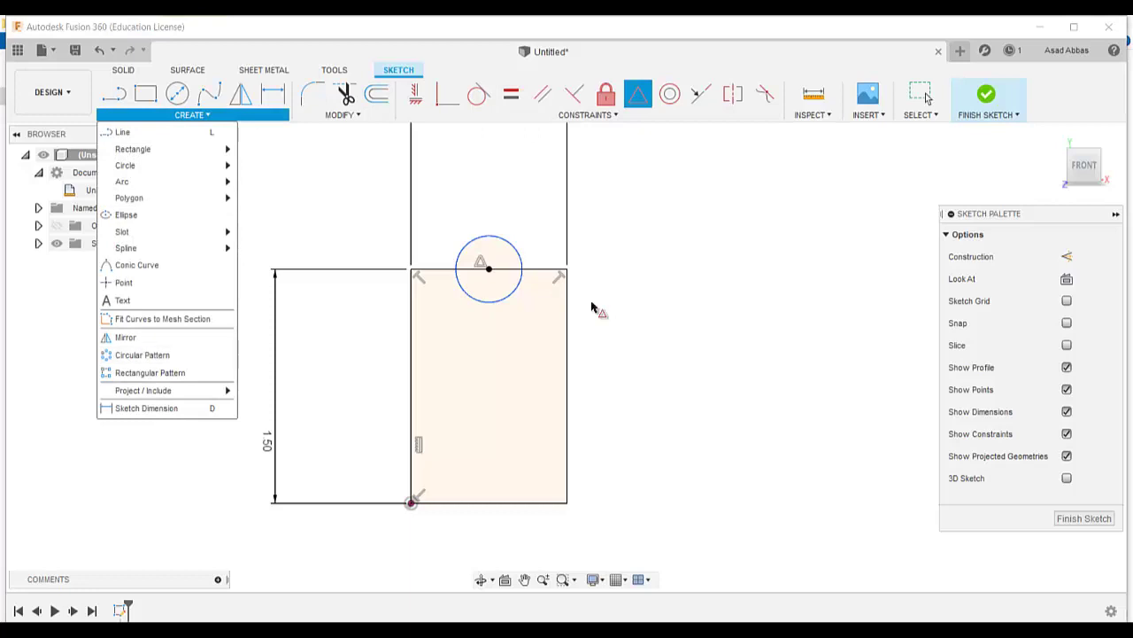
pyautogui.press('d')
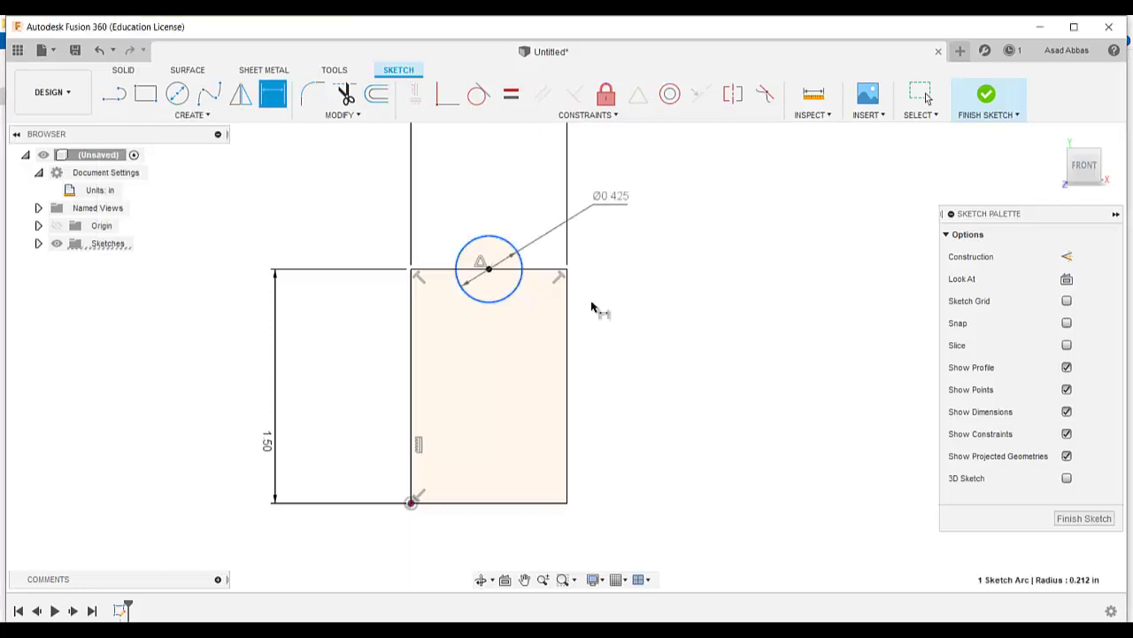
pyautogui.click(592, 308)
pyautogui.write('1')
pyautogui.press('Return')
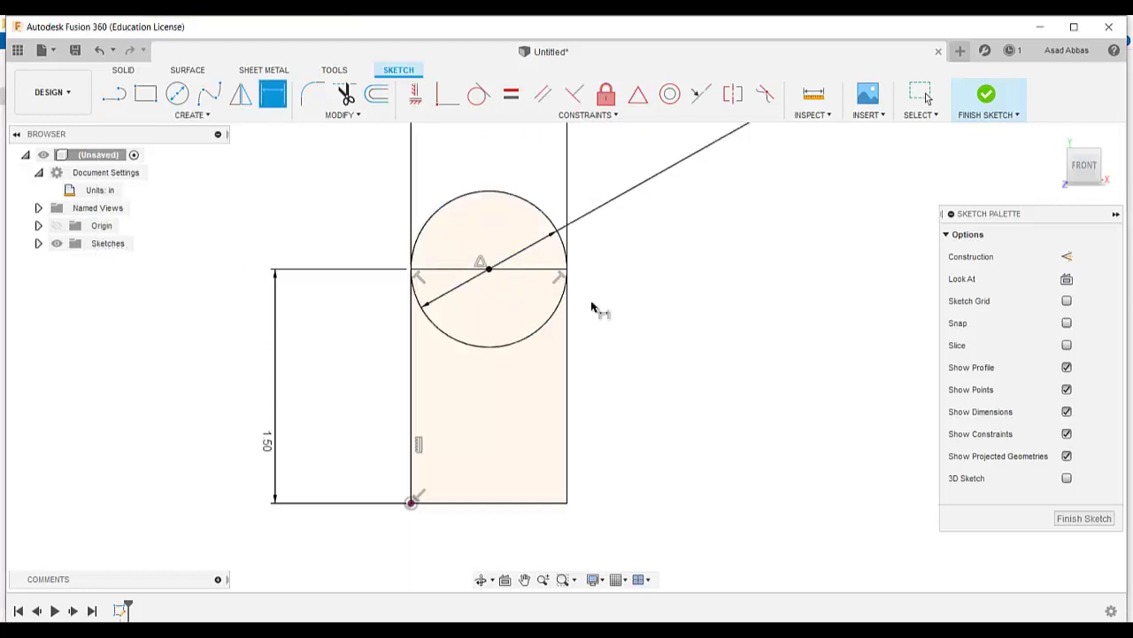
pyautogui.scroll(-1, 592, 307)
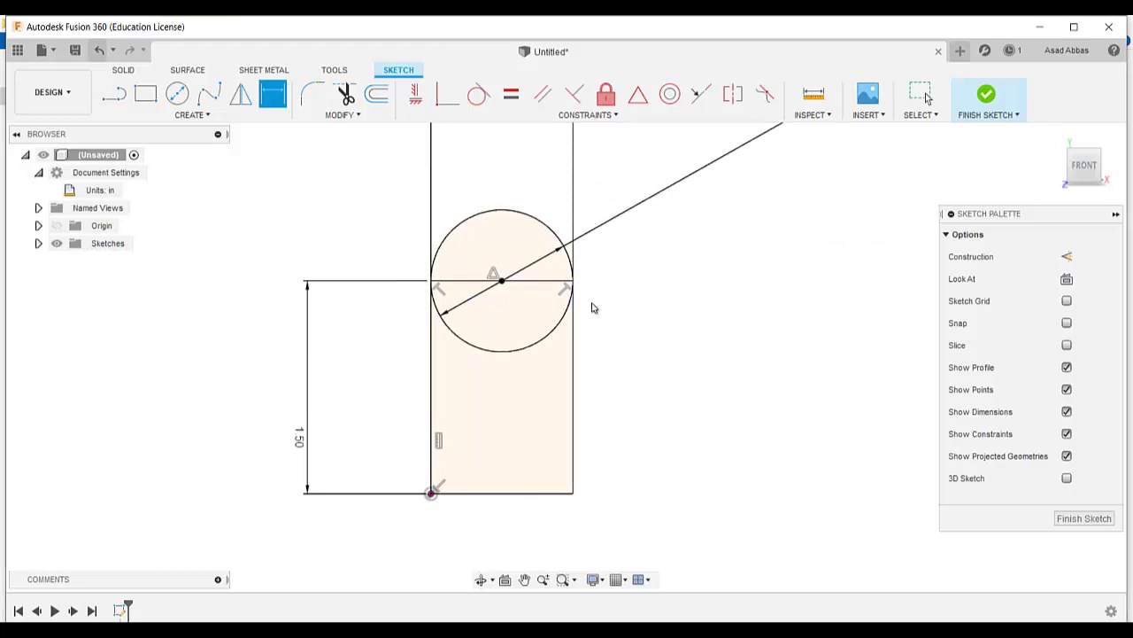
pyautogui.hotkey('ctrl', 'z')
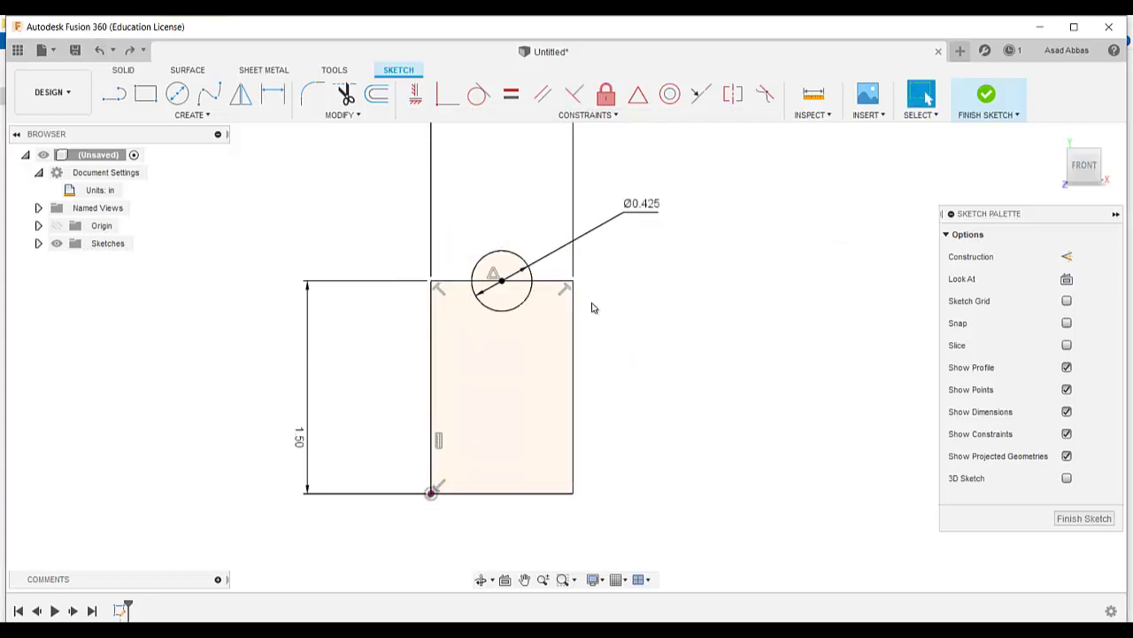
pyautogui.rightClick(641, 204)
pyautogui.click(594, 184)
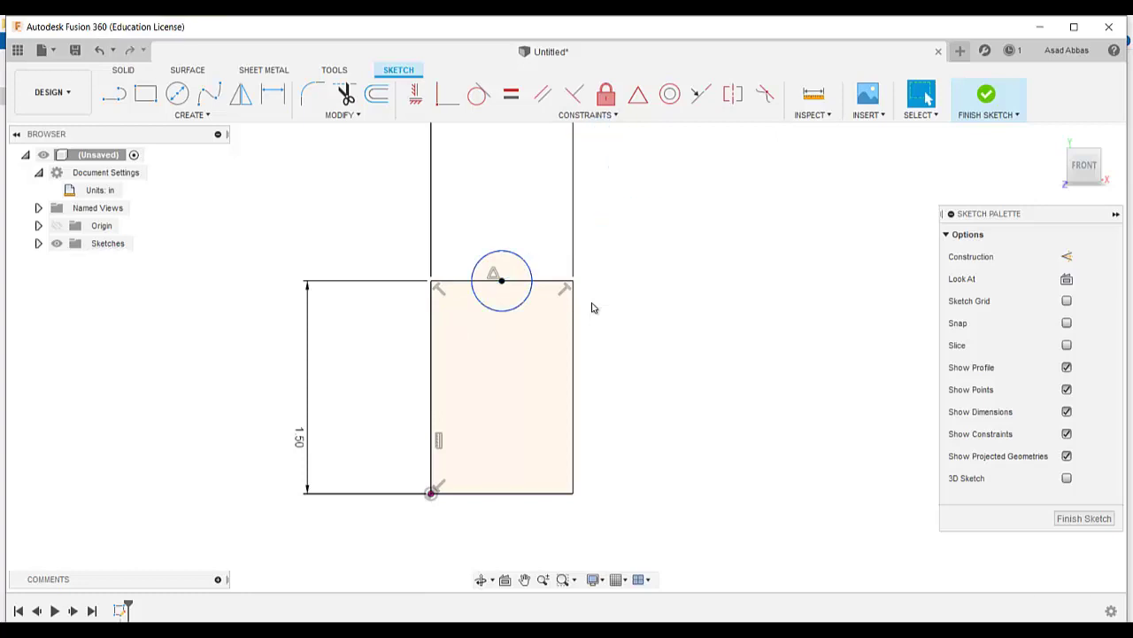
# Step: Make the circle tangent to both vertical sides of the rectangle and finish the sketch
pyautogui.click(478, 94)
pyautogui.click(593, 308)
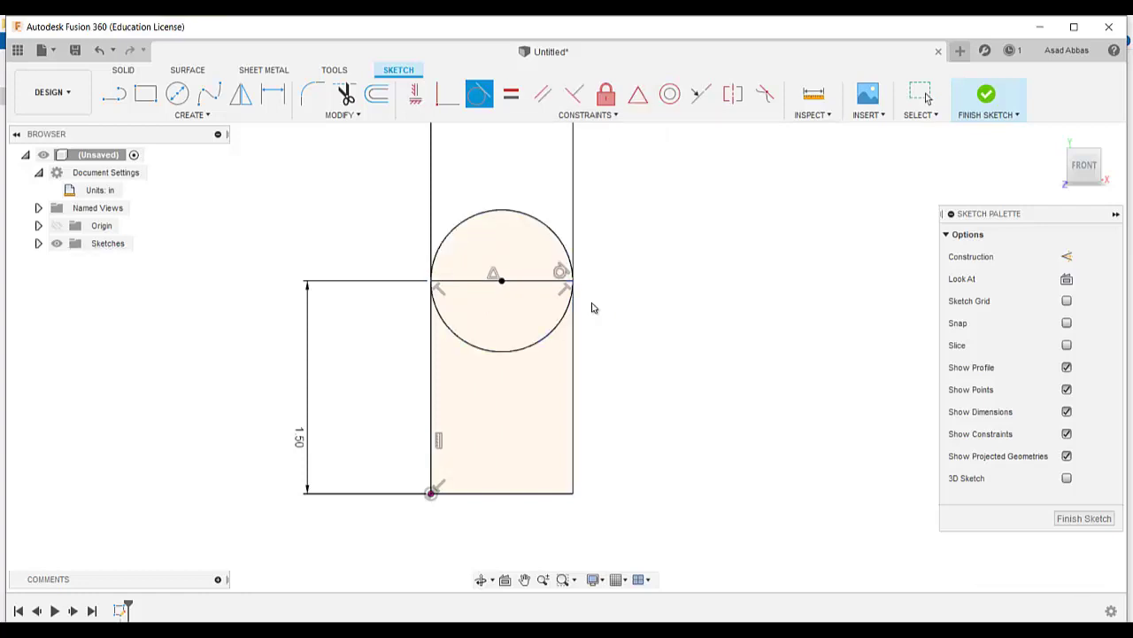
pyautogui.press('Return')
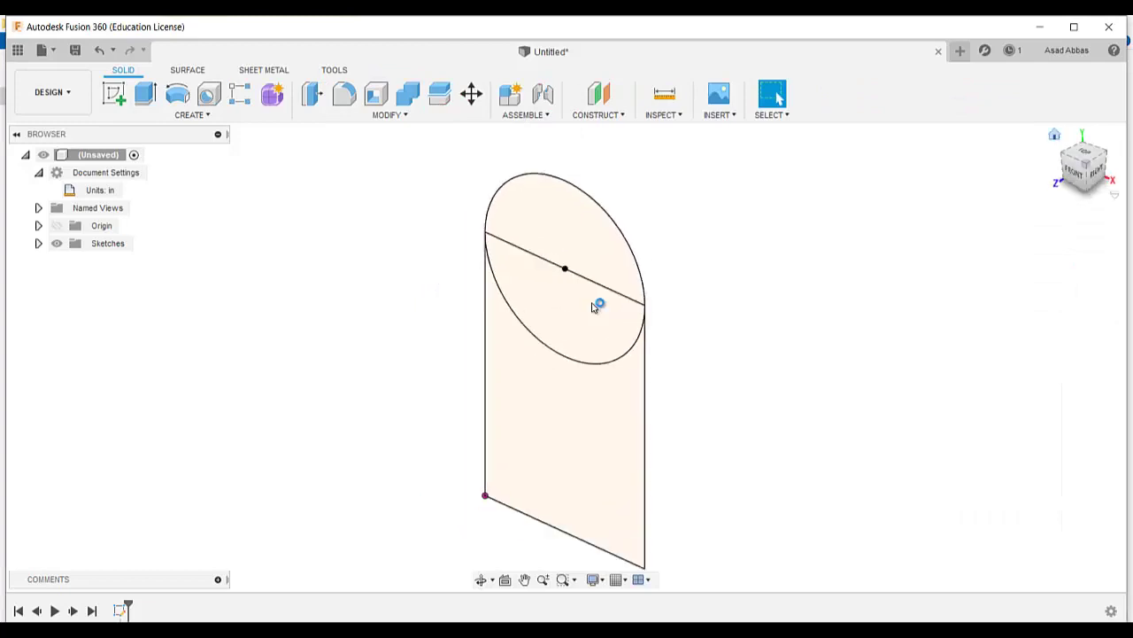
# Step: Revolve the rectangle profile 360° about the circle's diameter line into a solid pulley
pyautogui.press('r')
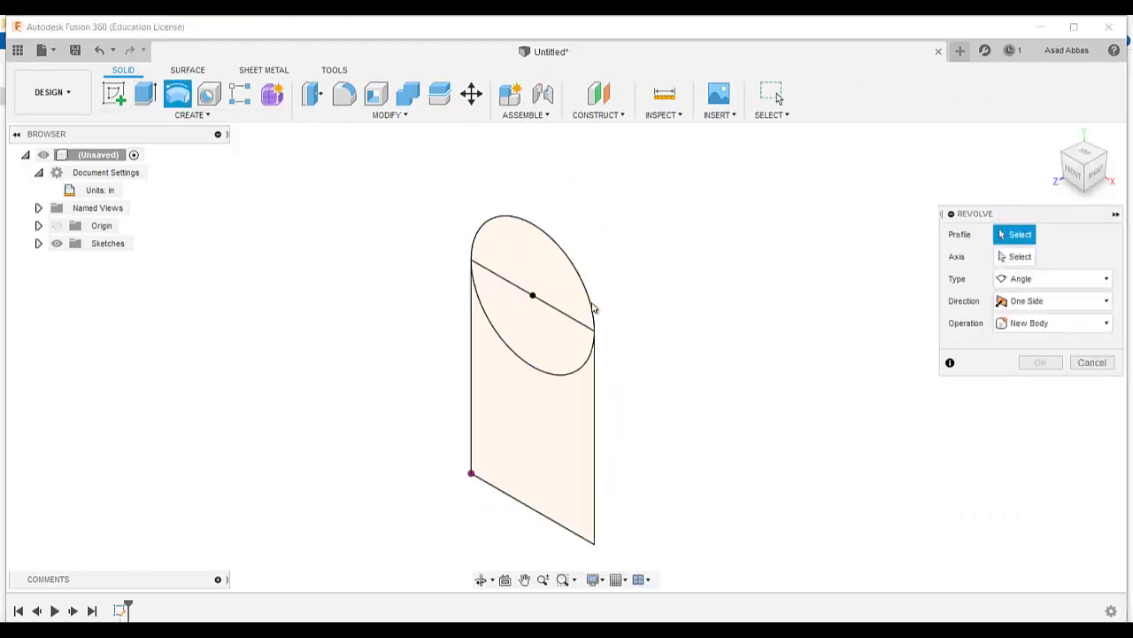
pyautogui.click(594, 307)
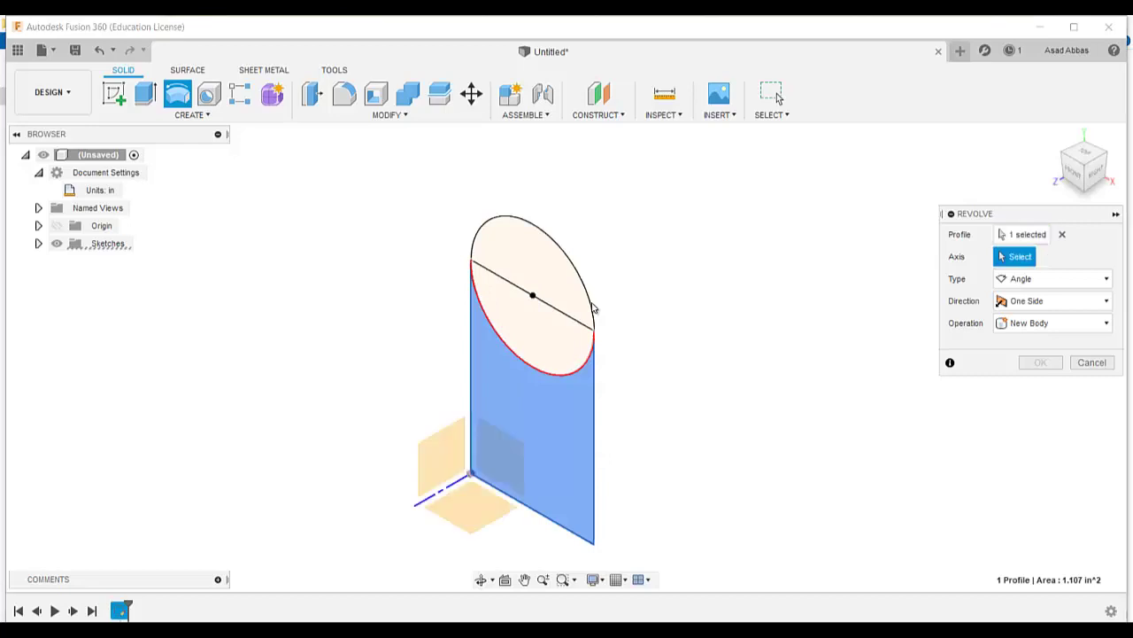
pyautogui.click(593, 307)
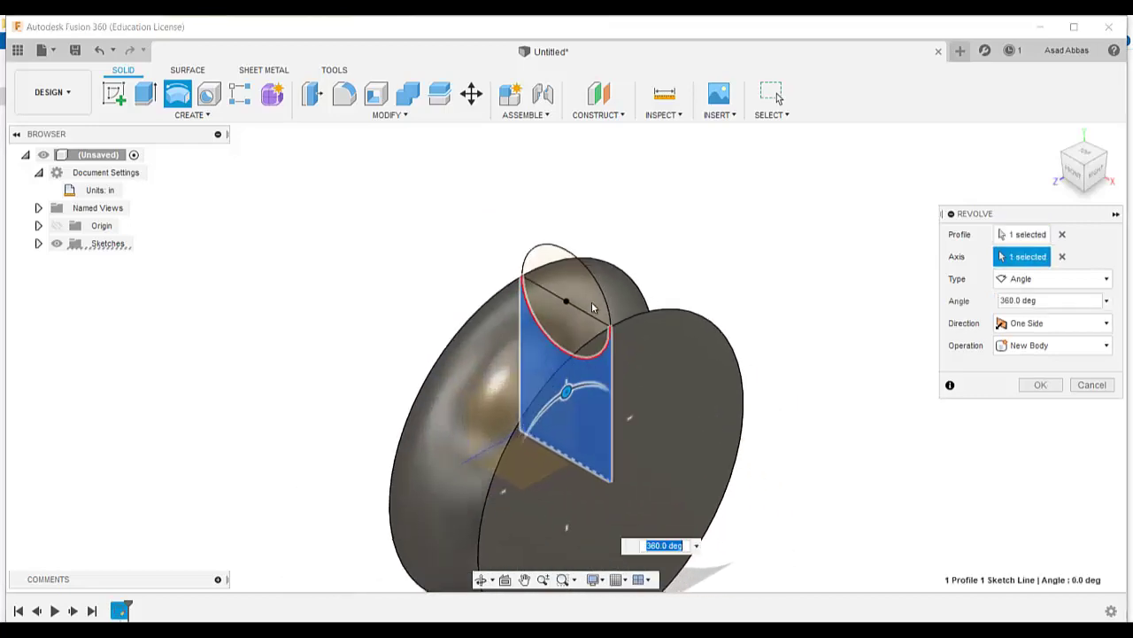
pyautogui.press('Return')
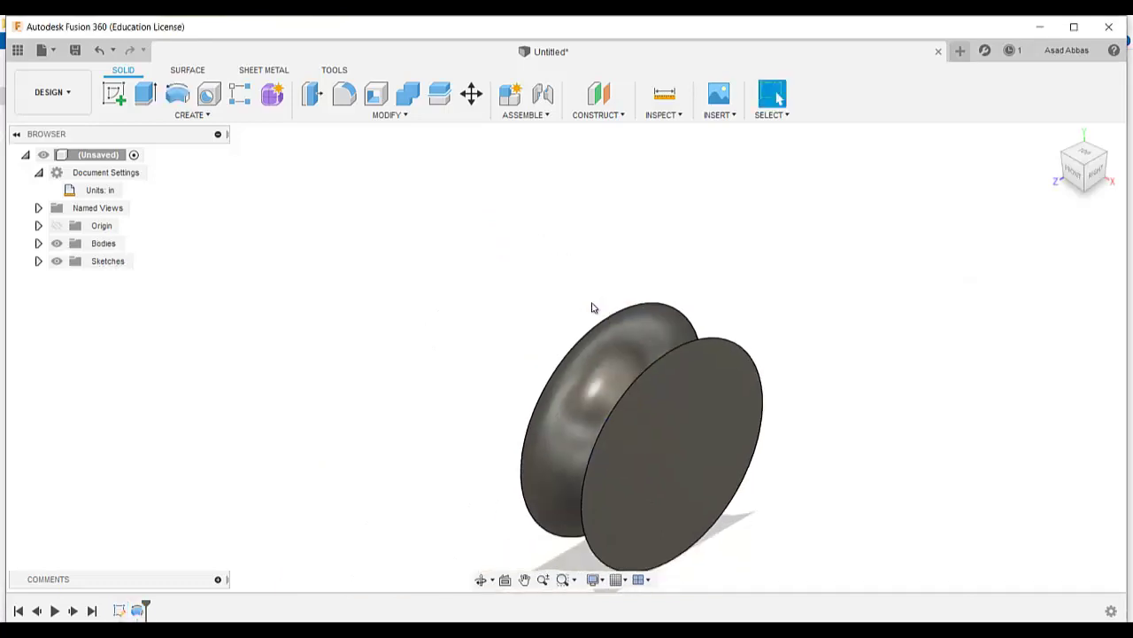
pyautogui.hotkey('shift', 's')
# Step: Sketch a 0.5-inch diameter circle at the centre of the pulley's flat face
pyautogui.click(594, 307)
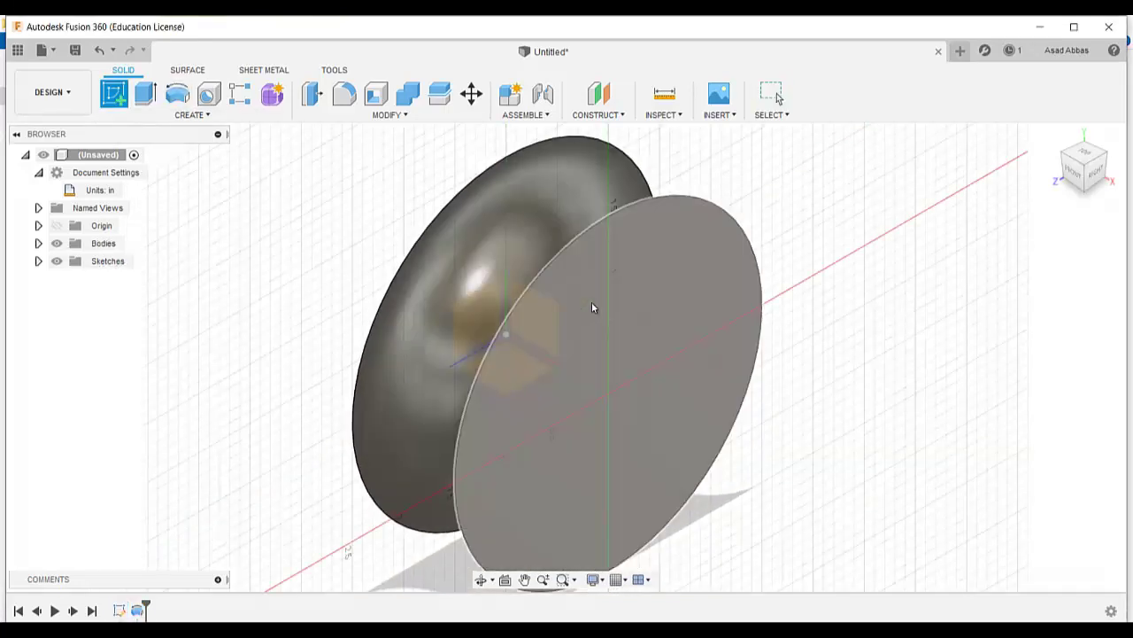
pyautogui.press('c')
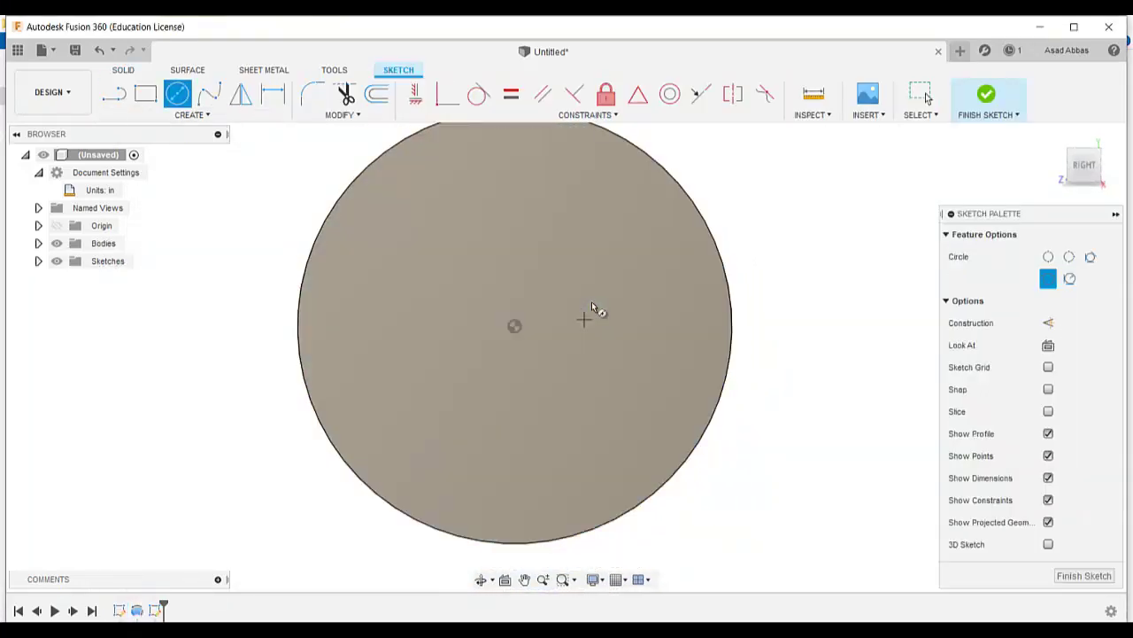
pyautogui.click(515, 326)
pyautogui.press('Return')
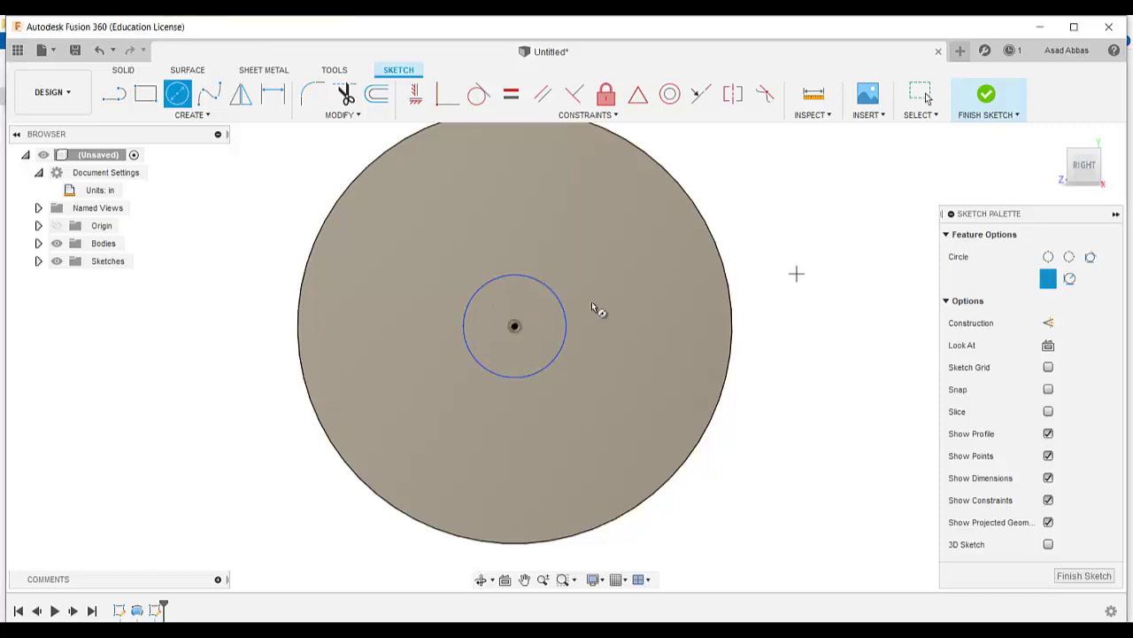
pyautogui.press('Escape')
pyautogui.press('d')
pyautogui.click(593, 307)
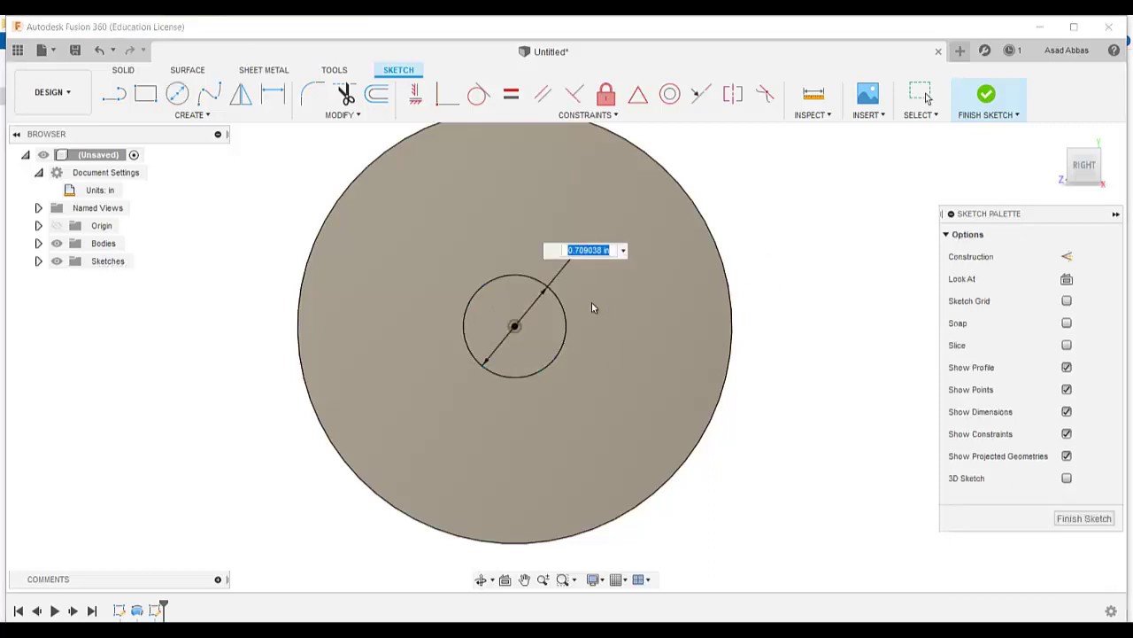
pyautogui.write('0.5')
pyautogui.press('Return')
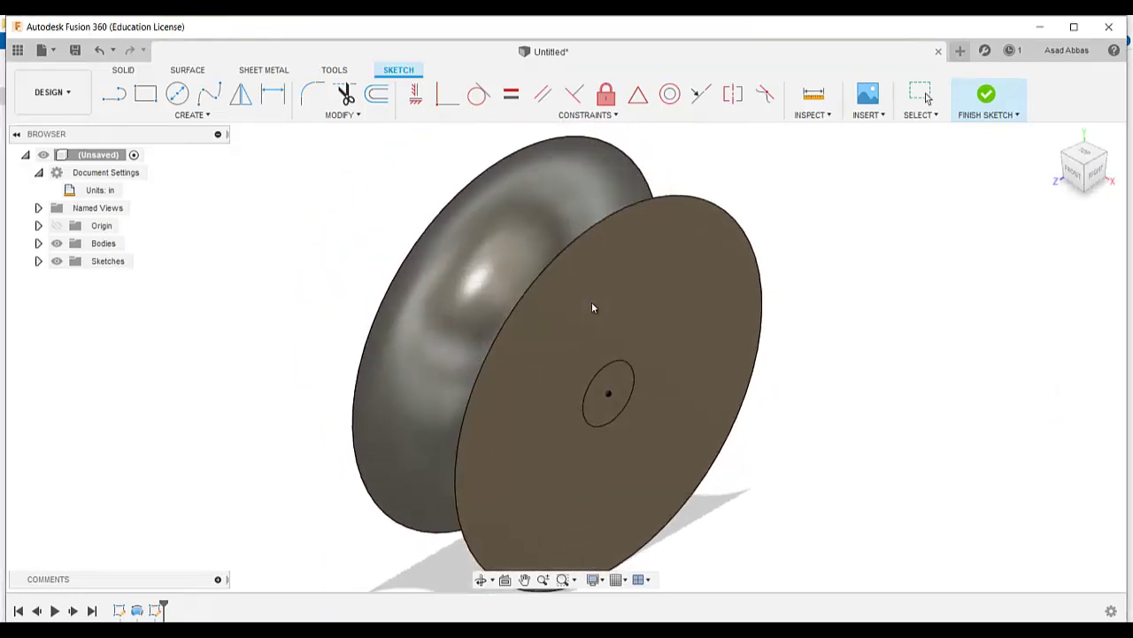
# Step: Extrude-cut the 0.5-inch circle through all of the pulley to bore the central hole
pyautogui.press('e')
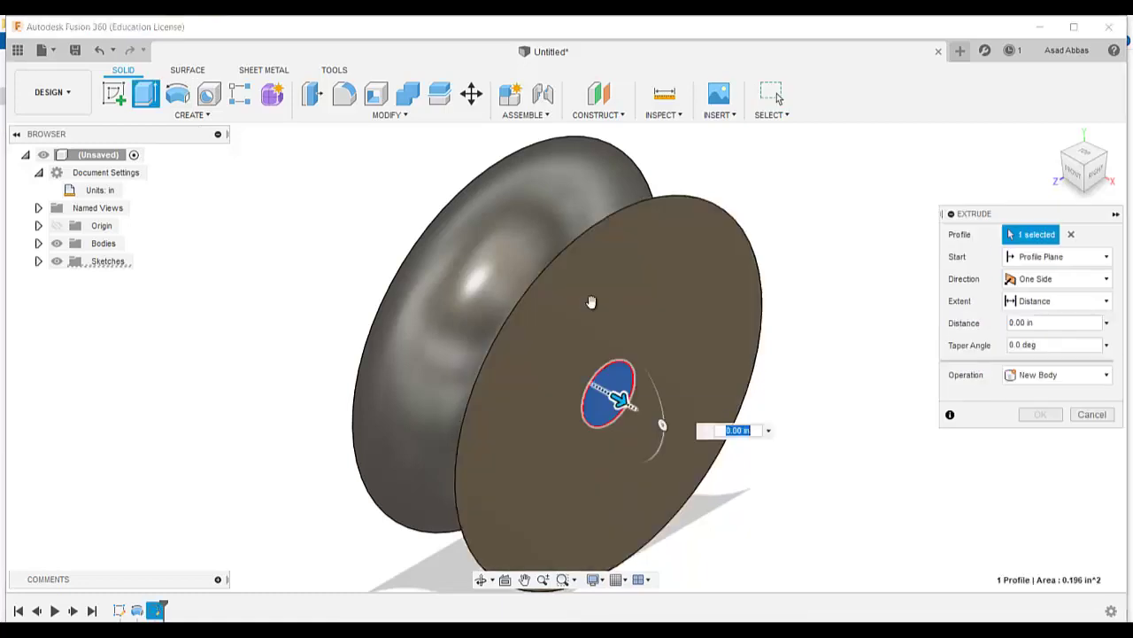
pyautogui.moveTo(585, 381); pyautogui.dragTo(361, 251)
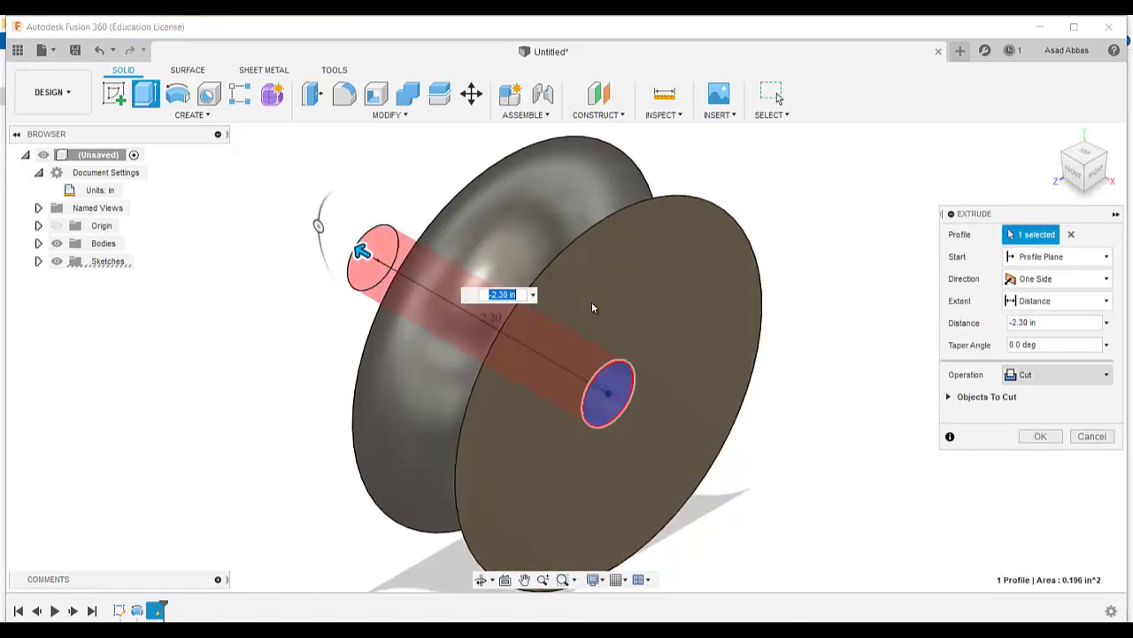
pyautogui.hotkey('shift', 'Tab')
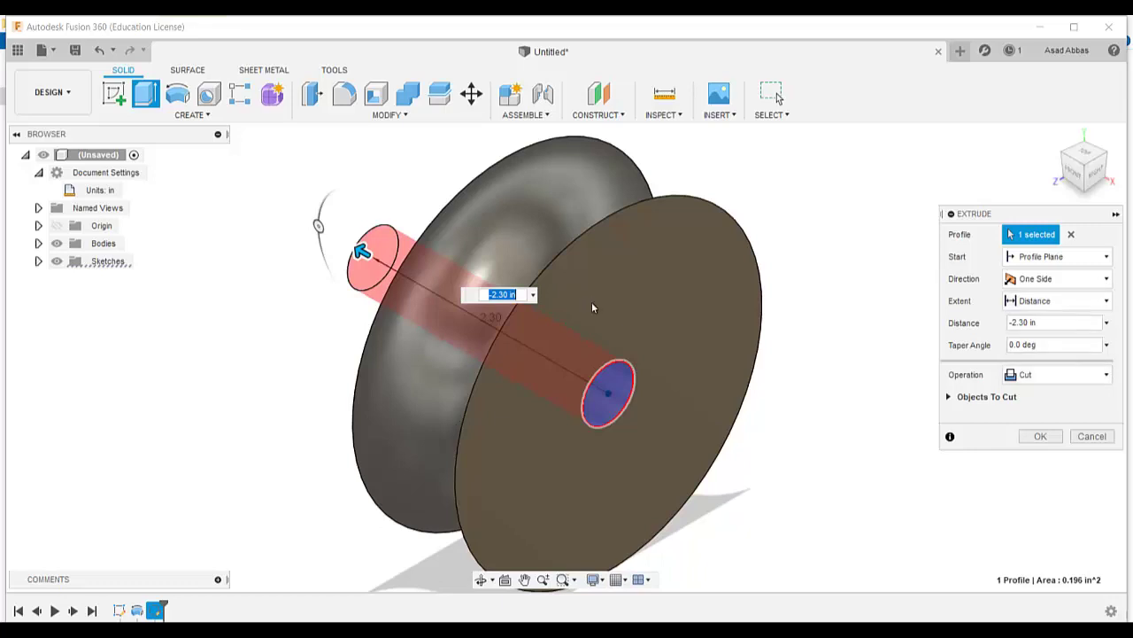
pyautogui.hotkey('alt', 'Down')
pyautogui.press('Down')
pyautogui.press('Down')
pyautogui.press('Return')
pyautogui.press('Return')
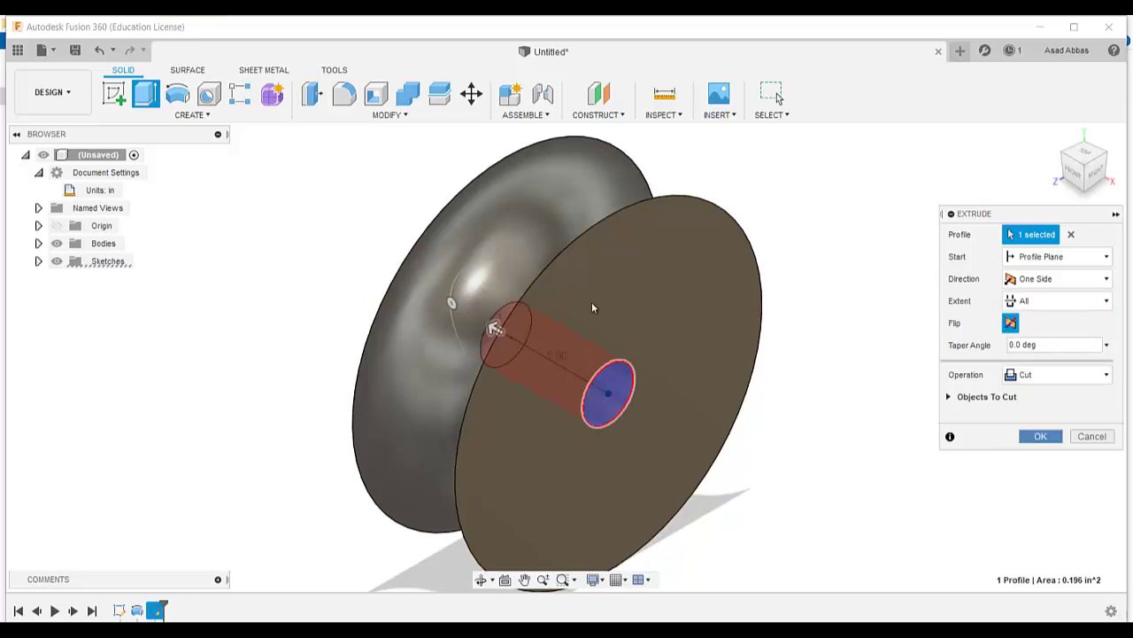
pyautogui.press('F6')
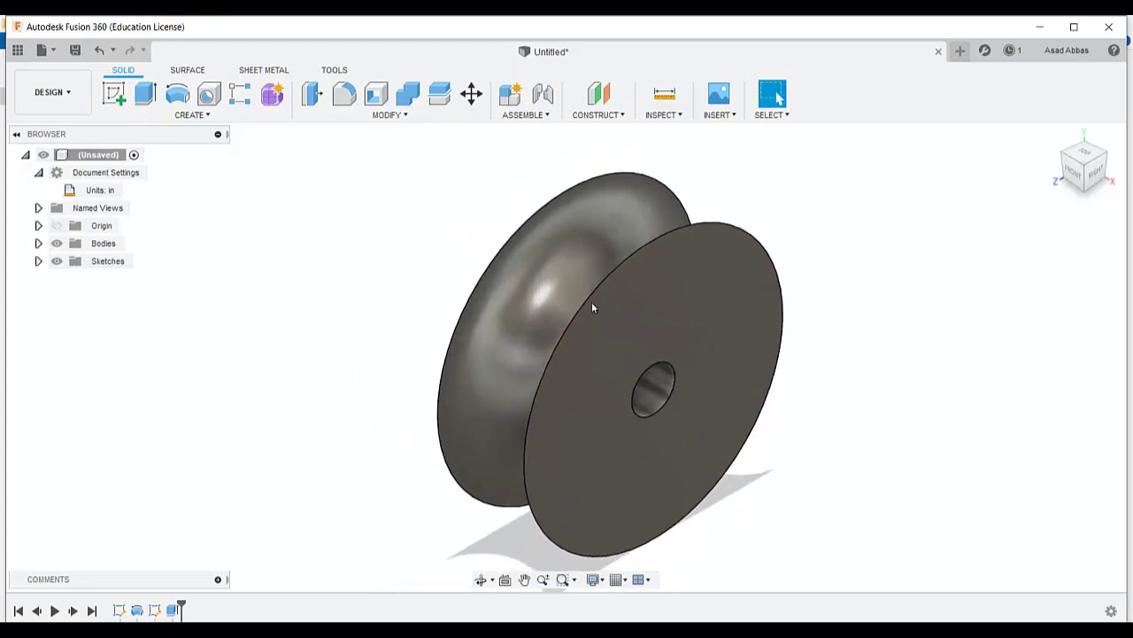
pyautogui.hotkey('alt', 'Tab')
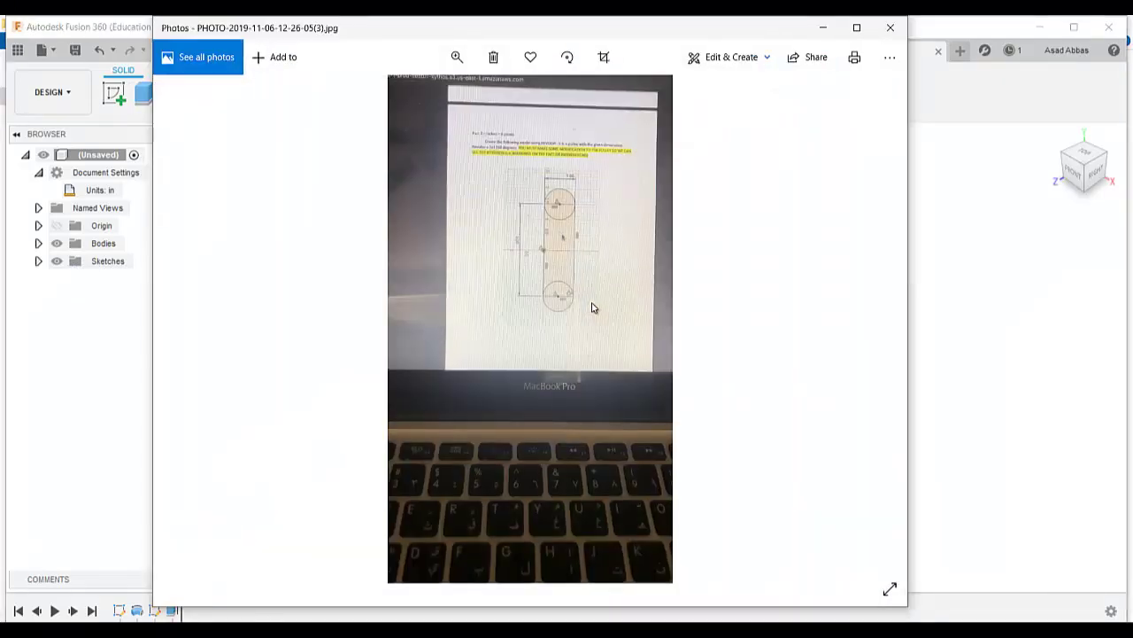
# Step: Zoom into the assignment drawing photo in Photos
pyautogui.scroll(3, 594, 307)
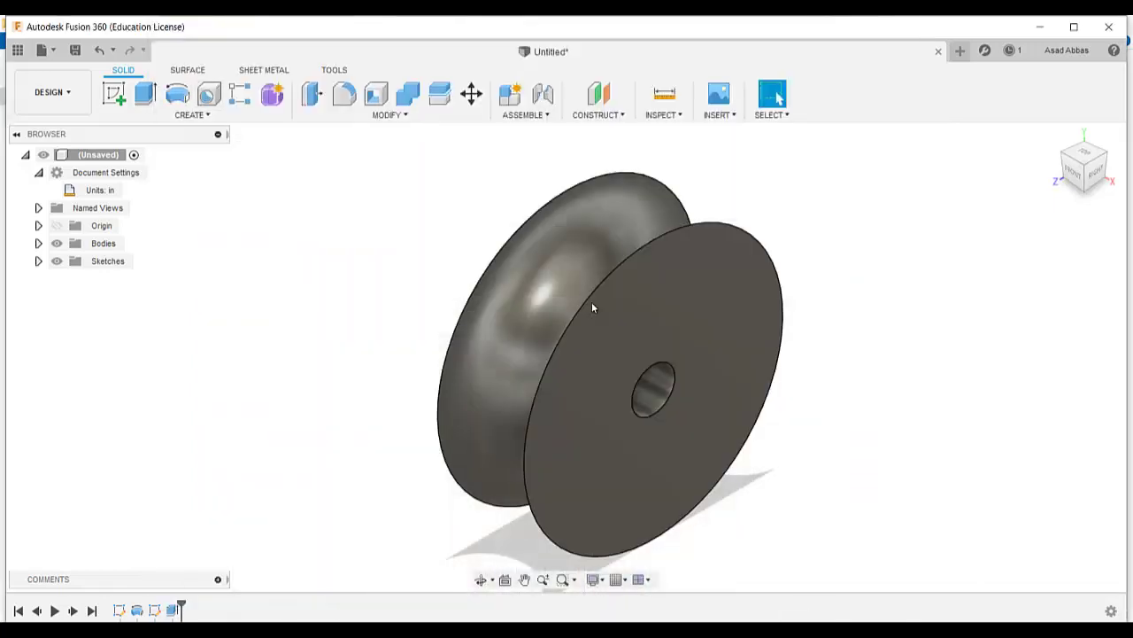
# Step: Add 0.394-inch sketch text 'A' near the top of the pulley's flat outer face
pyautogui.click(115, 94)
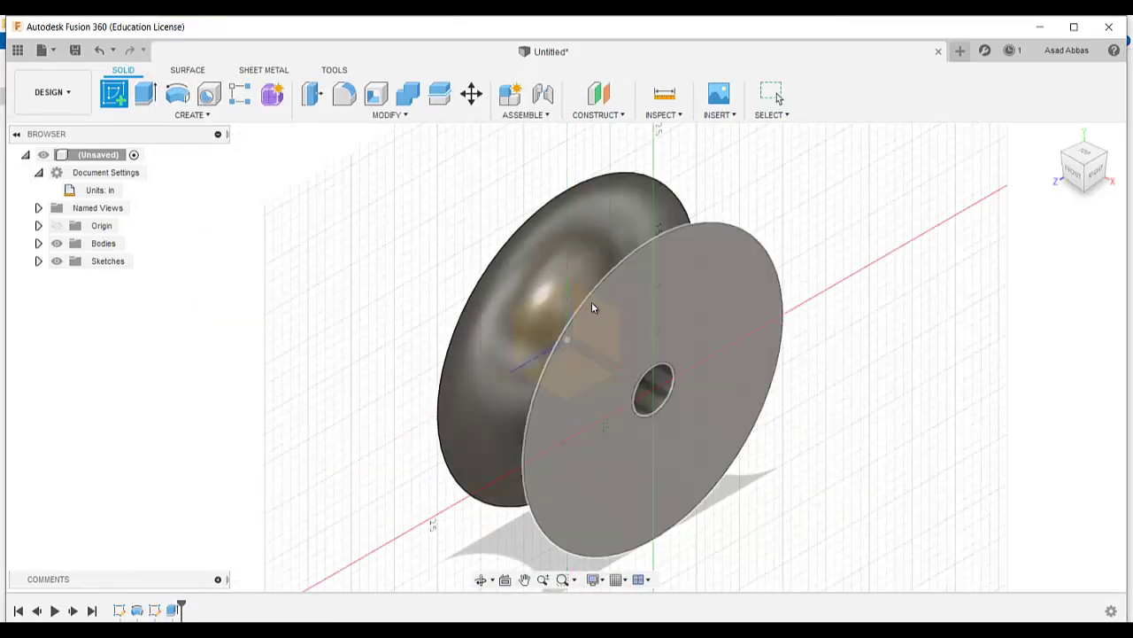
pyautogui.click(594, 308)
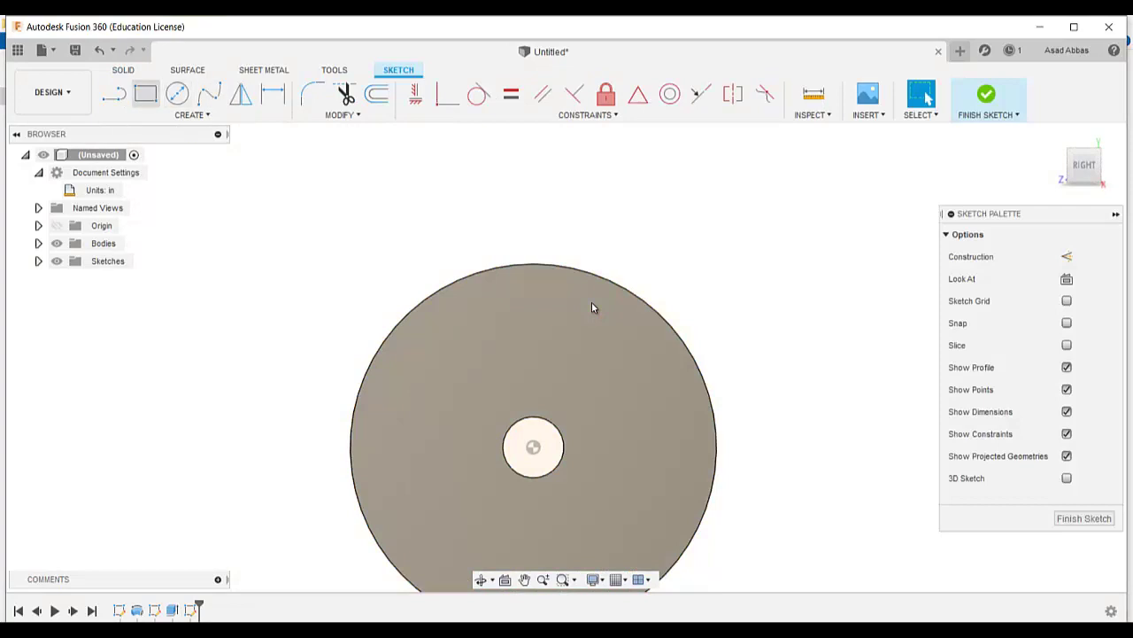
pyautogui.press('c')
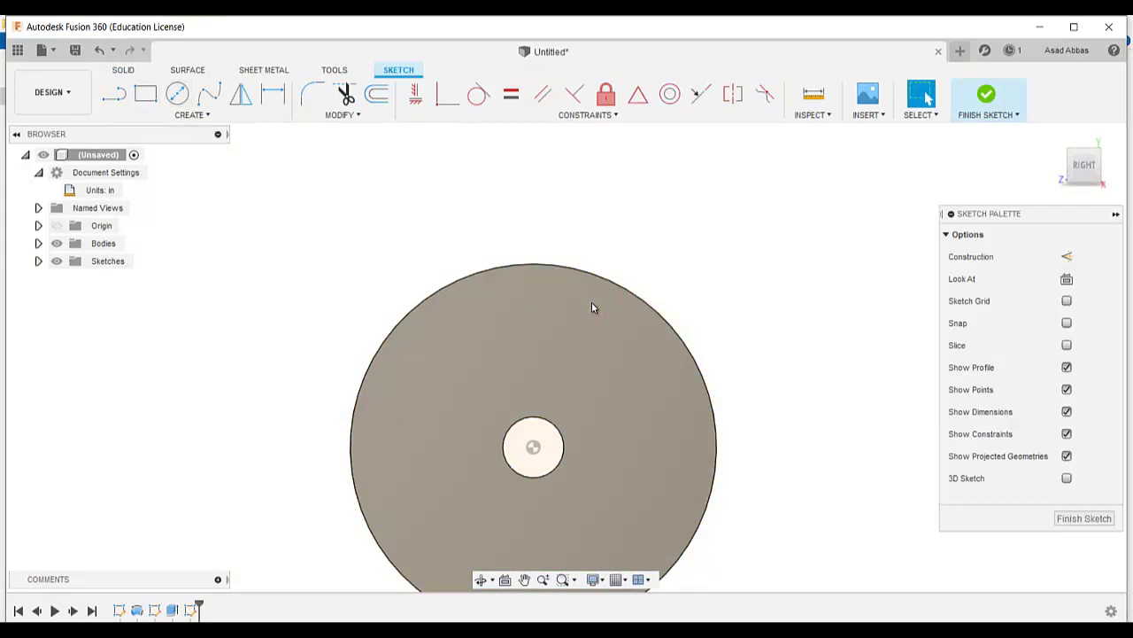
pyautogui.click(192, 115)
pyautogui.click(122, 300)
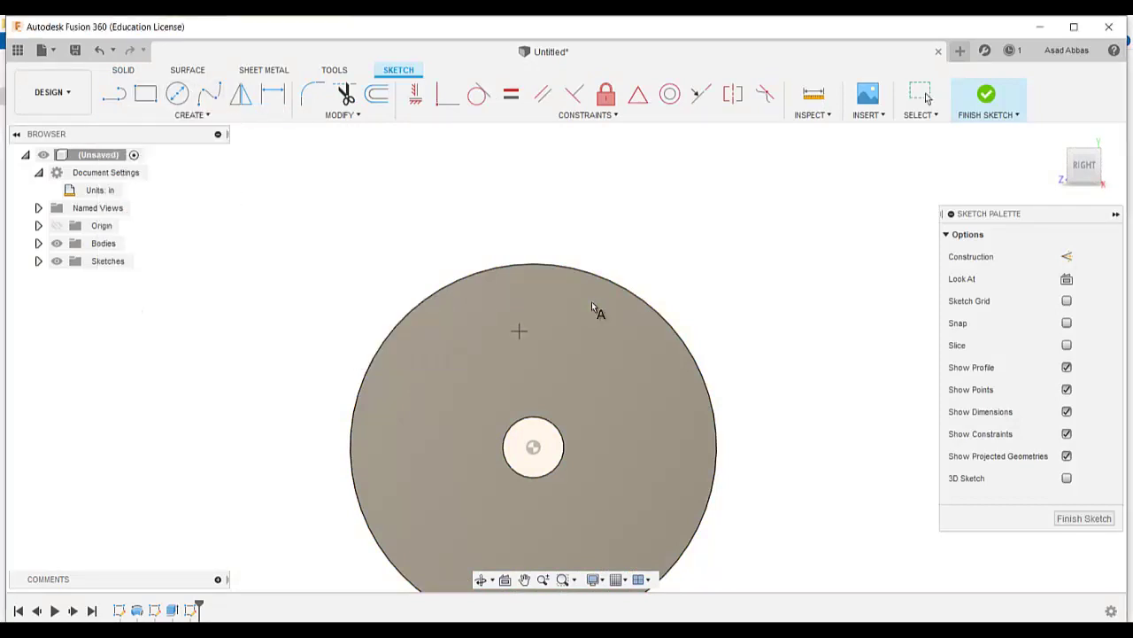
pyautogui.click(521, 319)
pyautogui.click(521, 319)
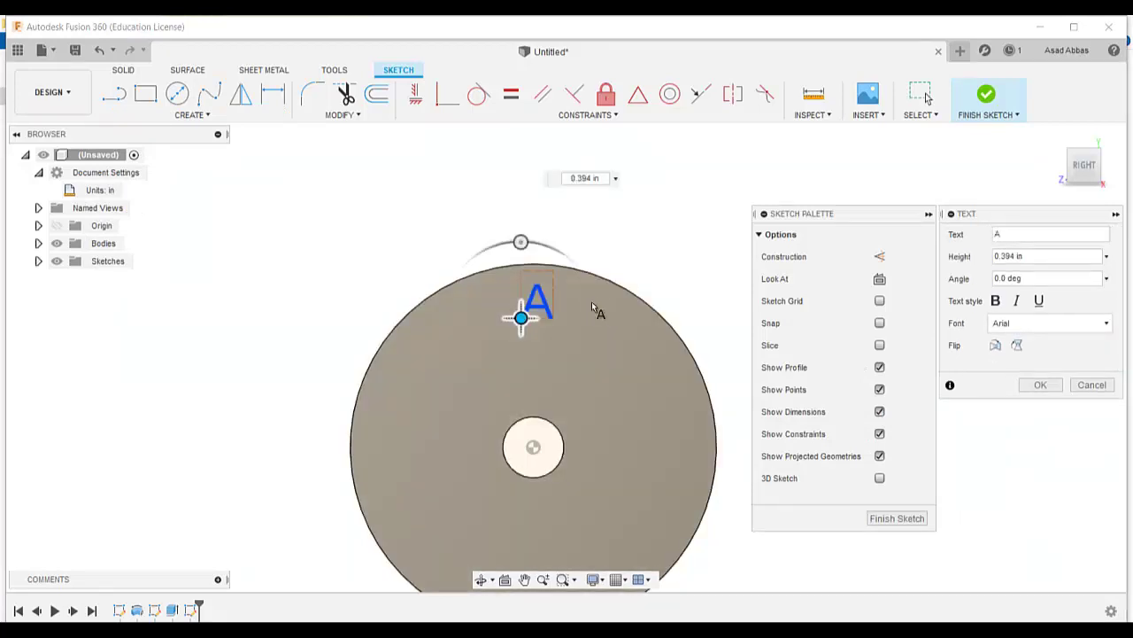
pyautogui.press('Return')
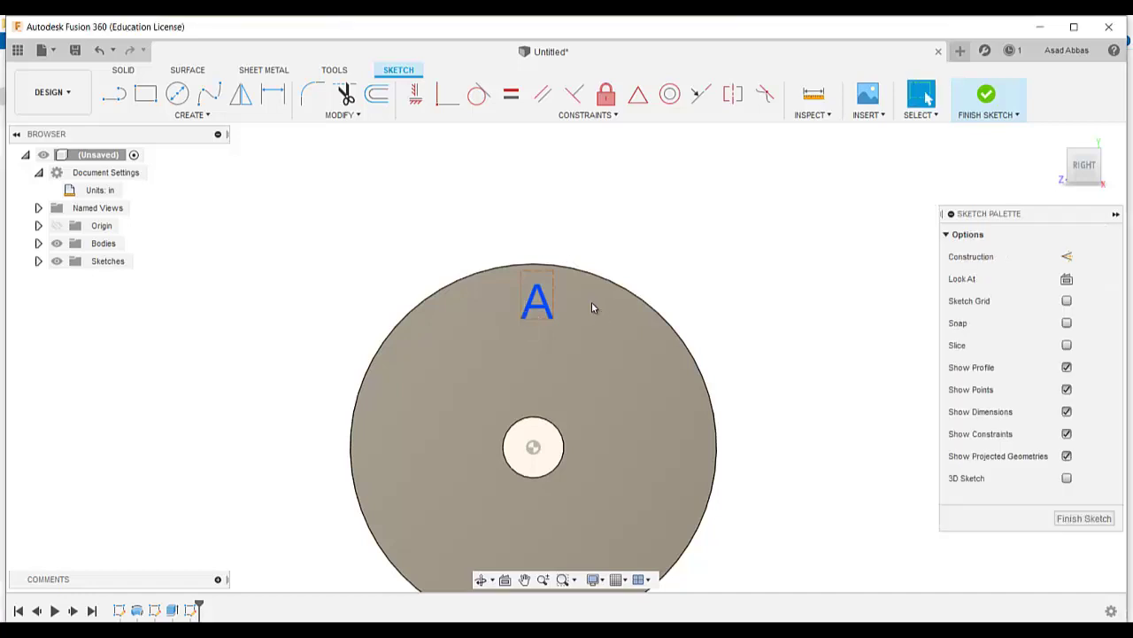
pyautogui.press('Return')
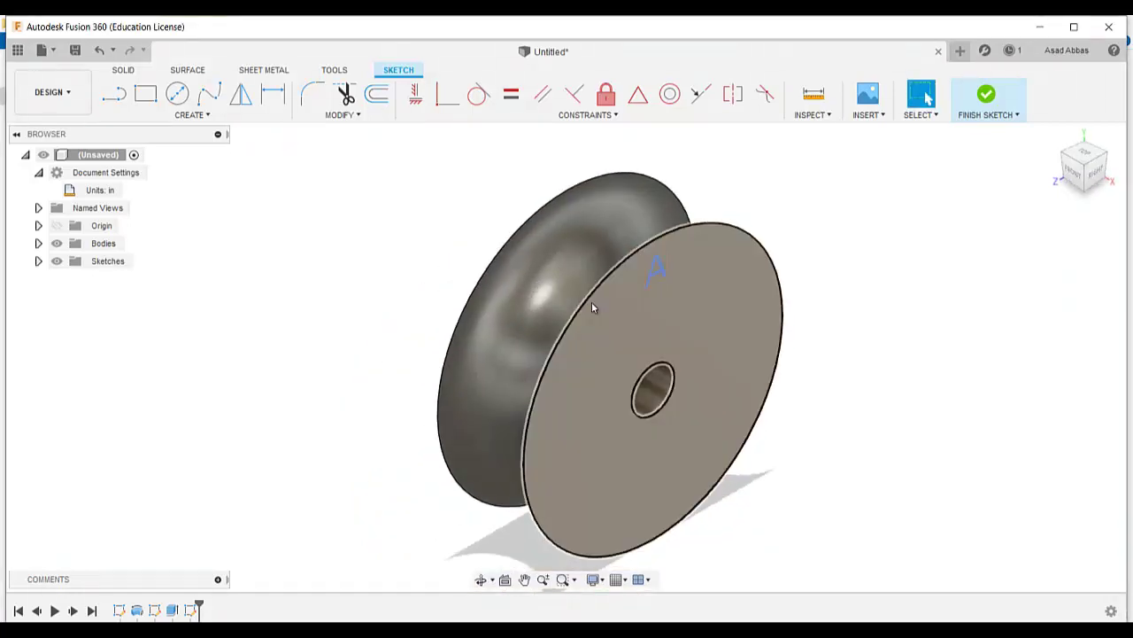
pyautogui.press('e')
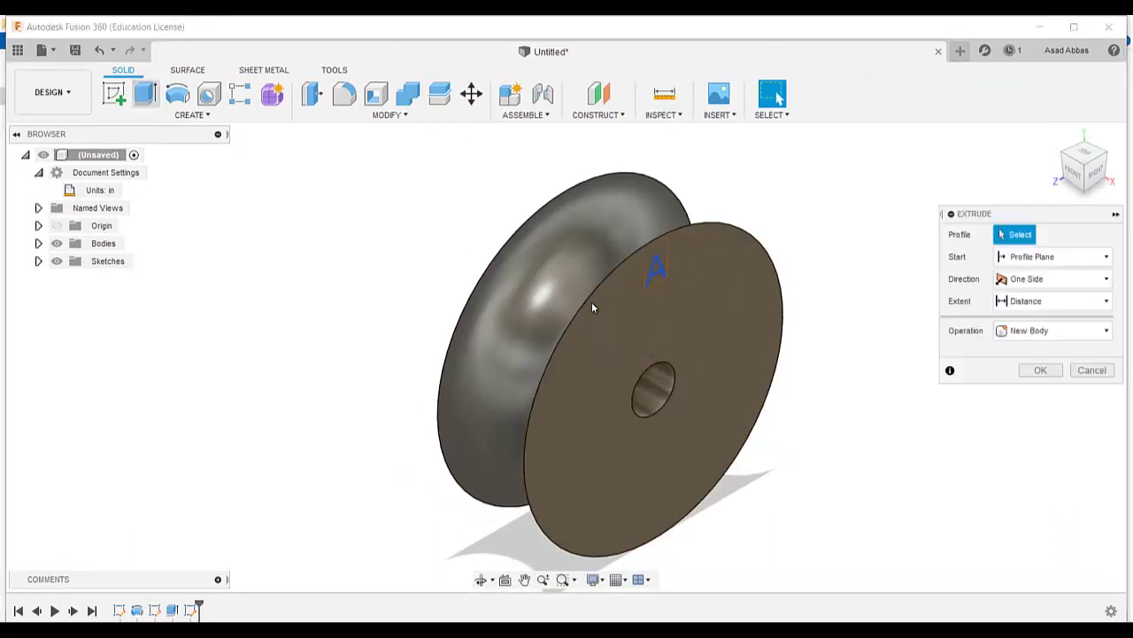
# Step: Extrude the 'A' text profile -0.10 inch as a cut into the flat face
pyautogui.scroll(3, 594, 307)
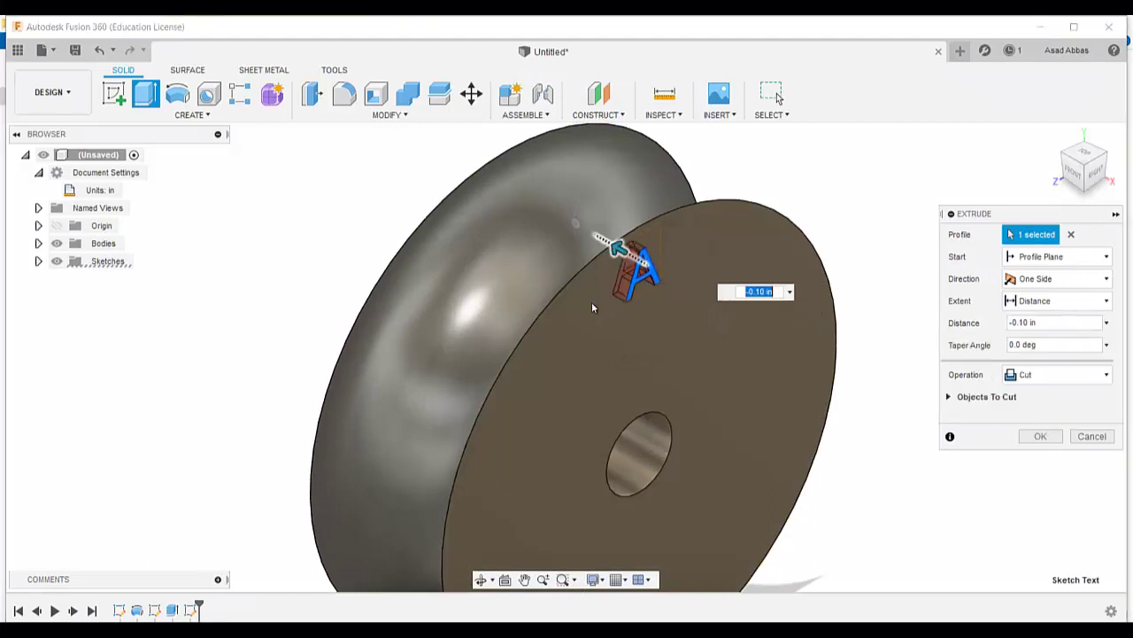
pyautogui.press('Return')
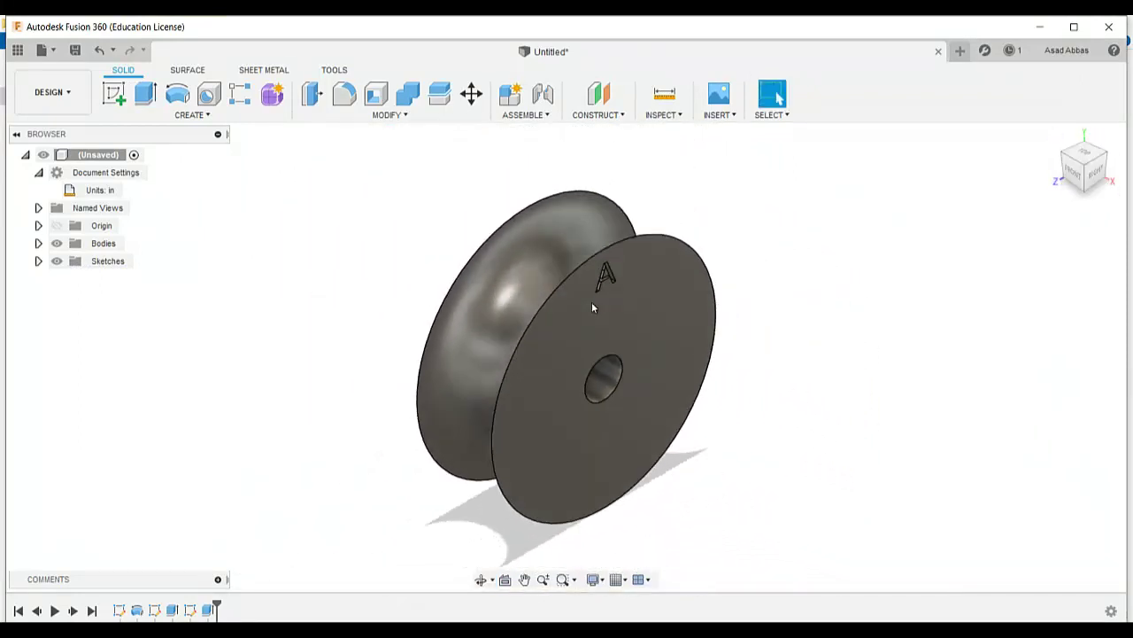
# Step: Save the engraved pulley design to the class fusion project, then bring up the reference photos
pyautogui.hotkey('ctrl', 's')
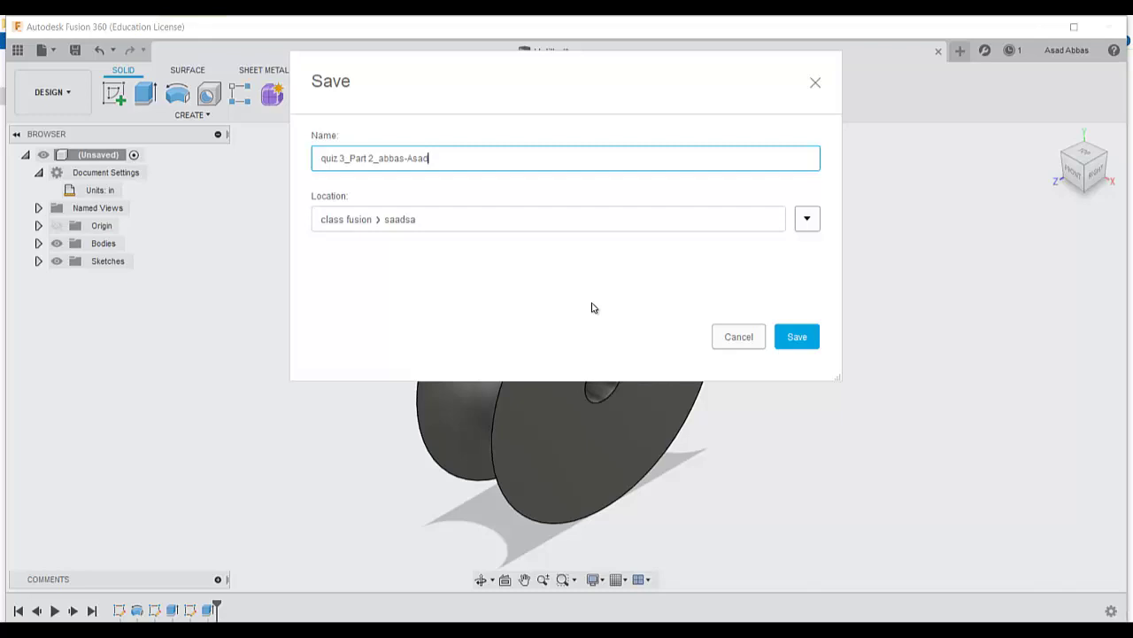
pyautogui.press('Return')
pyautogui.hotkey('alt', 'Tab')
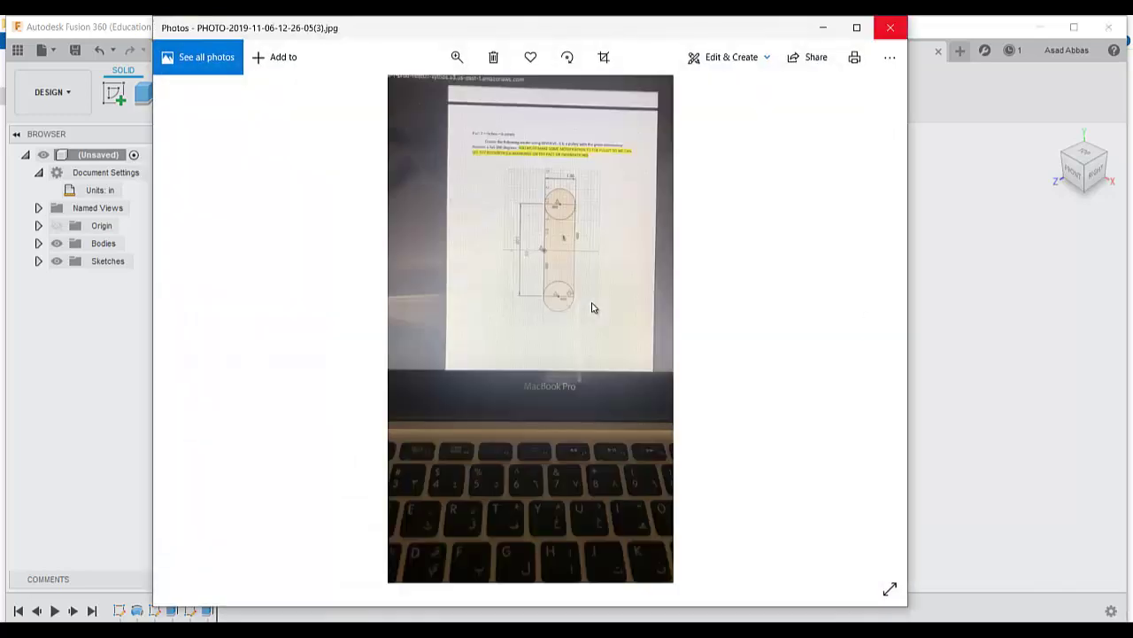
# Step: Zoom into the pin photo to read its spec: 0.50-inch diameter, 2 inches long
pyautogui.press('Right')
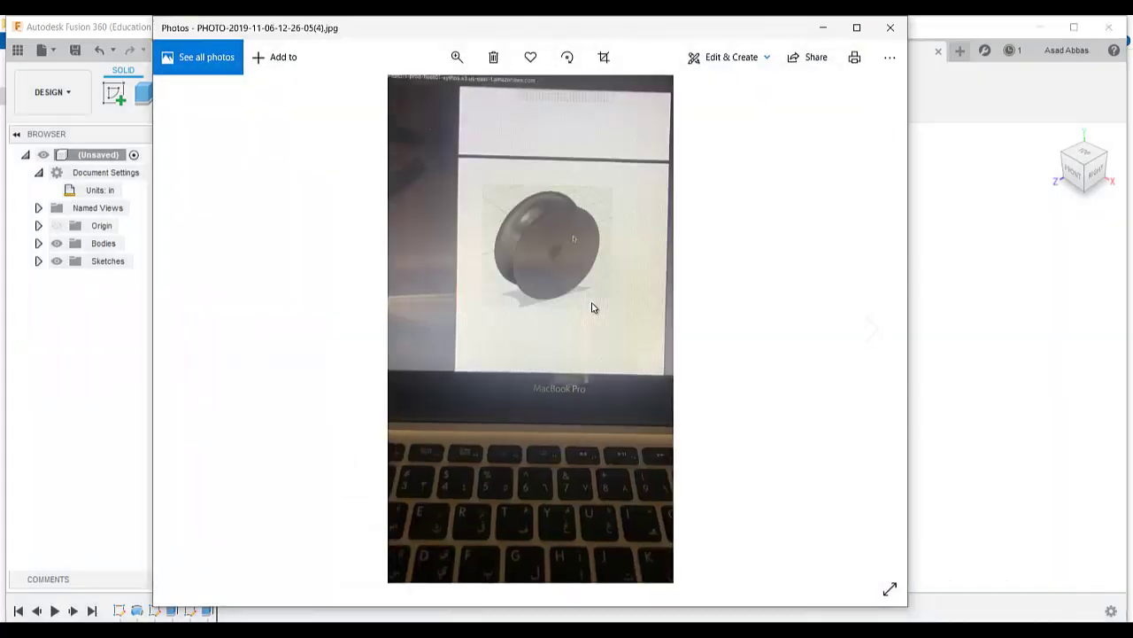
pyautogui.press('Right')
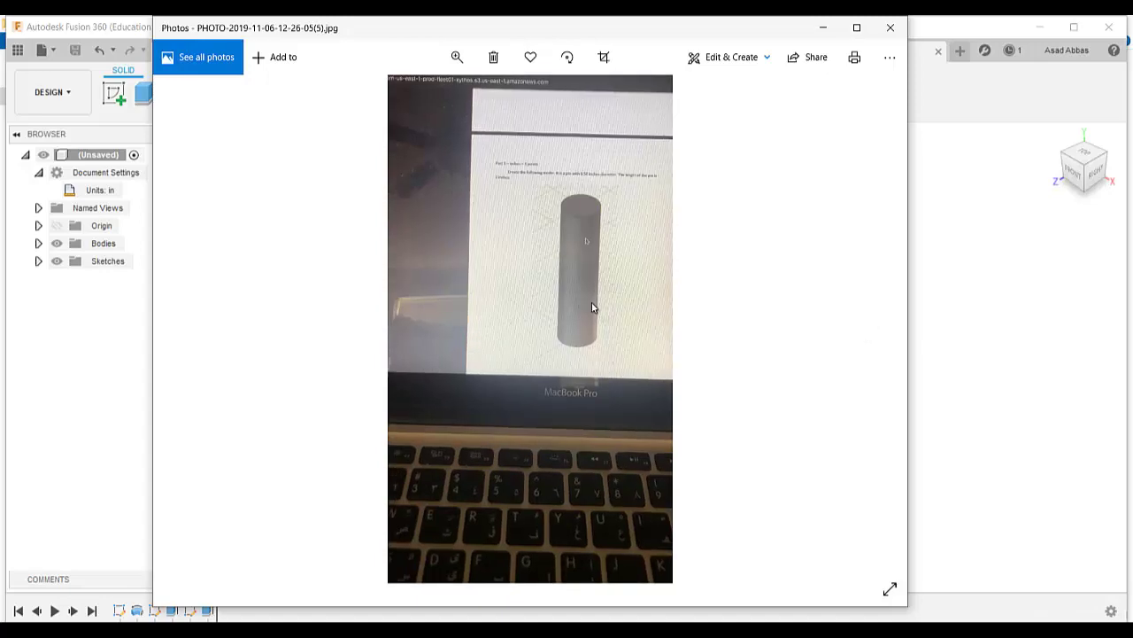
pyautogui.hotkey('ctrl', '-')
pyautogui.moveTo(701, 169); pyautogui.dragTo(617, 365)
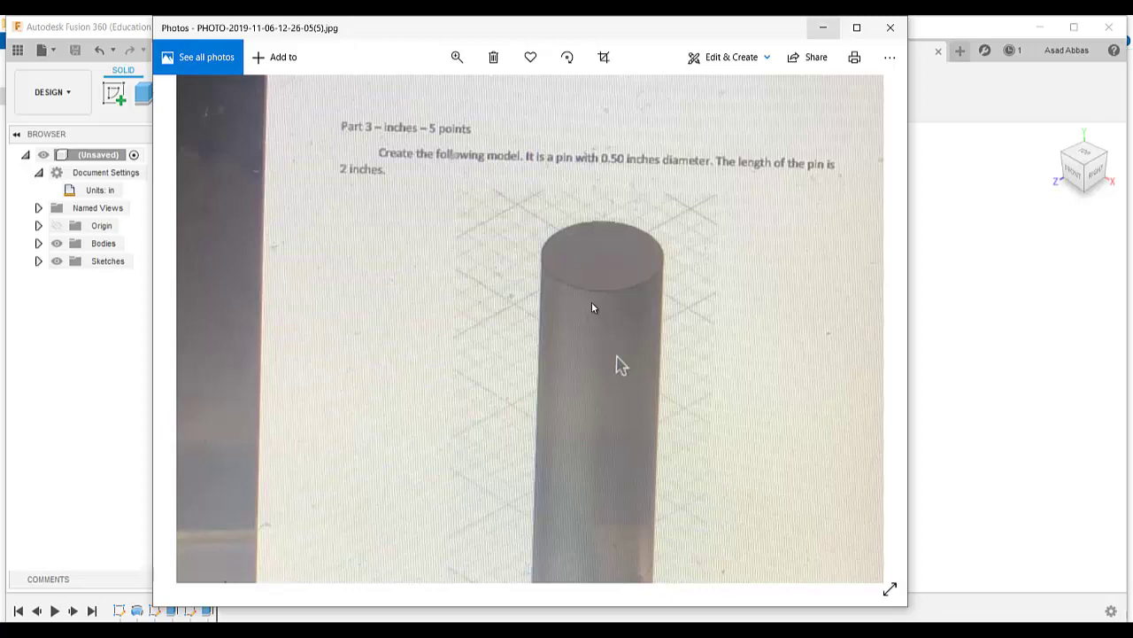
pyautogui.hotkey('alt', 'Tab')
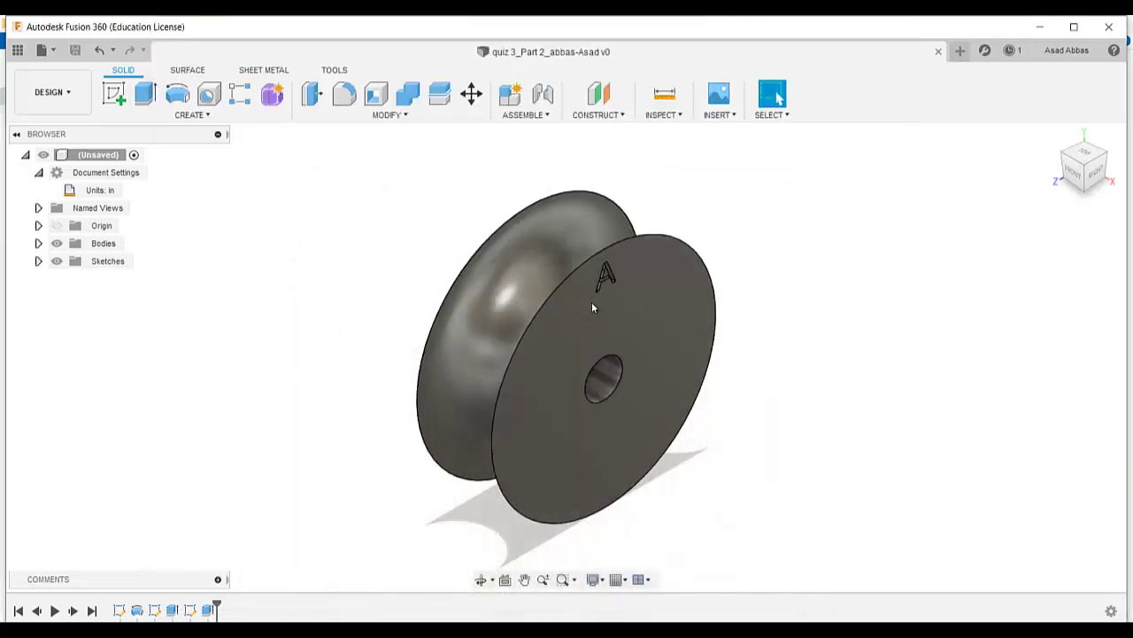
# Step: Close the pulley document and set the new design's units to inches
pyautogui.hotkey('ctrl', 'w')
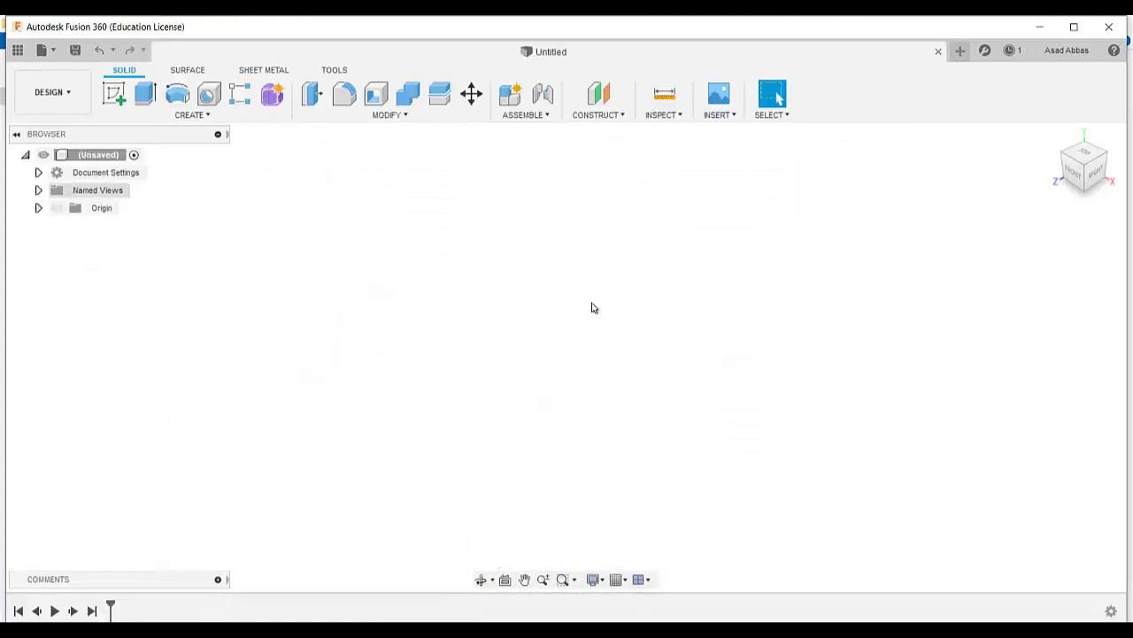
pyautogui.click(38, 171)
pyautogui.click(134, 189)
pyautogui.click(1062, 234)
pyautogui.click(1036, 287)
pyautogui.click(1040, 296)
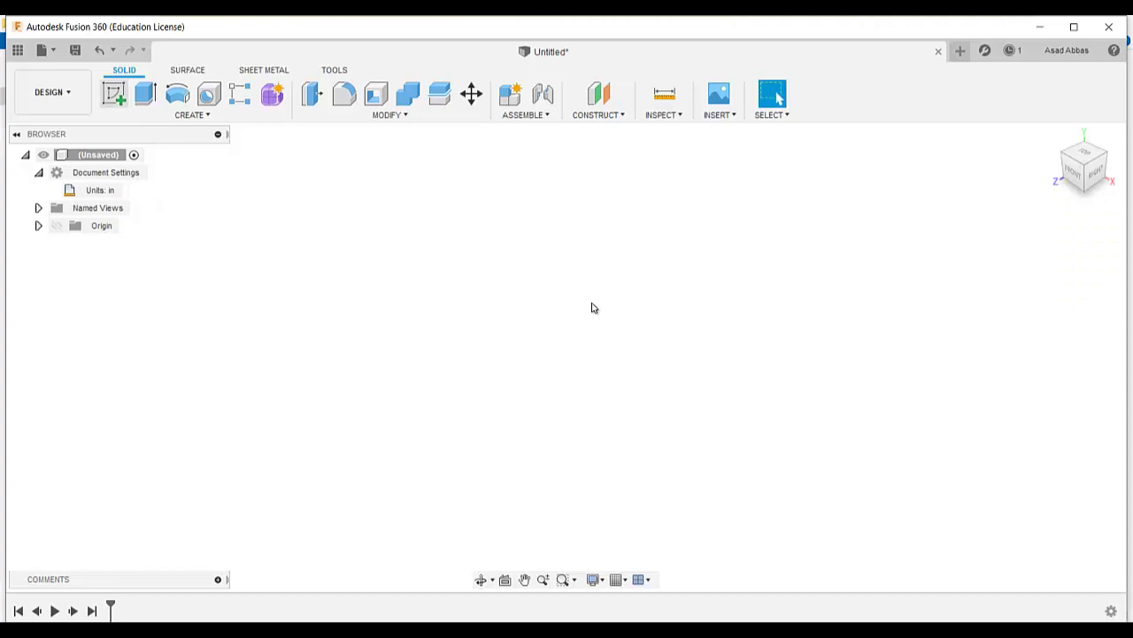
# Step: Sketch a circle centred on the origin on the right plane
pyautogui.click(113, 93)
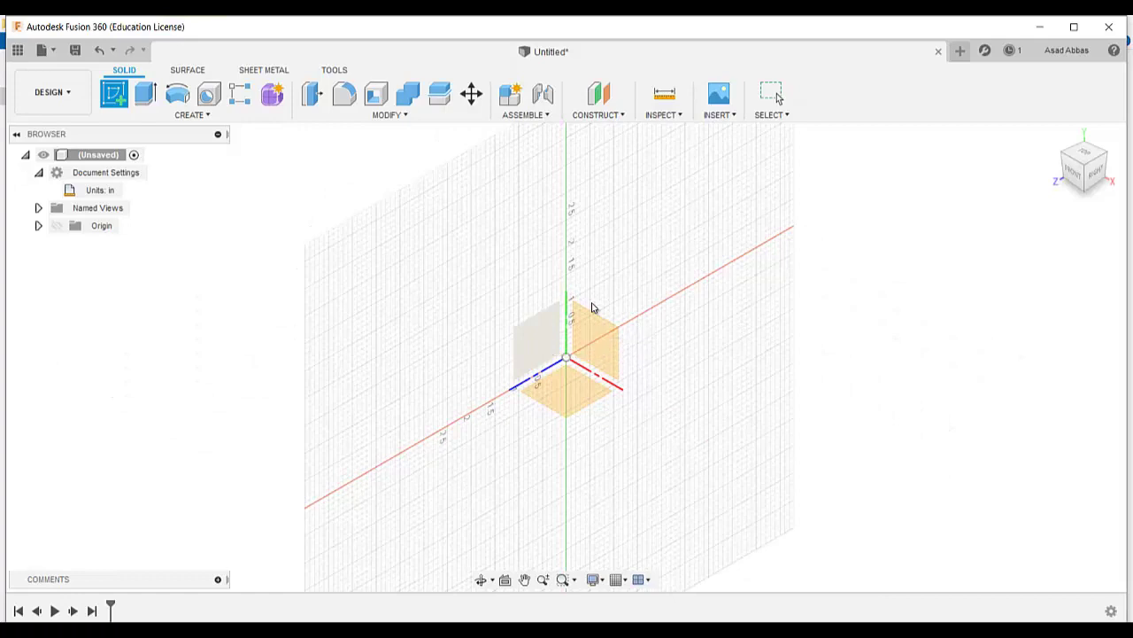
pyautogui.click(593, 308)
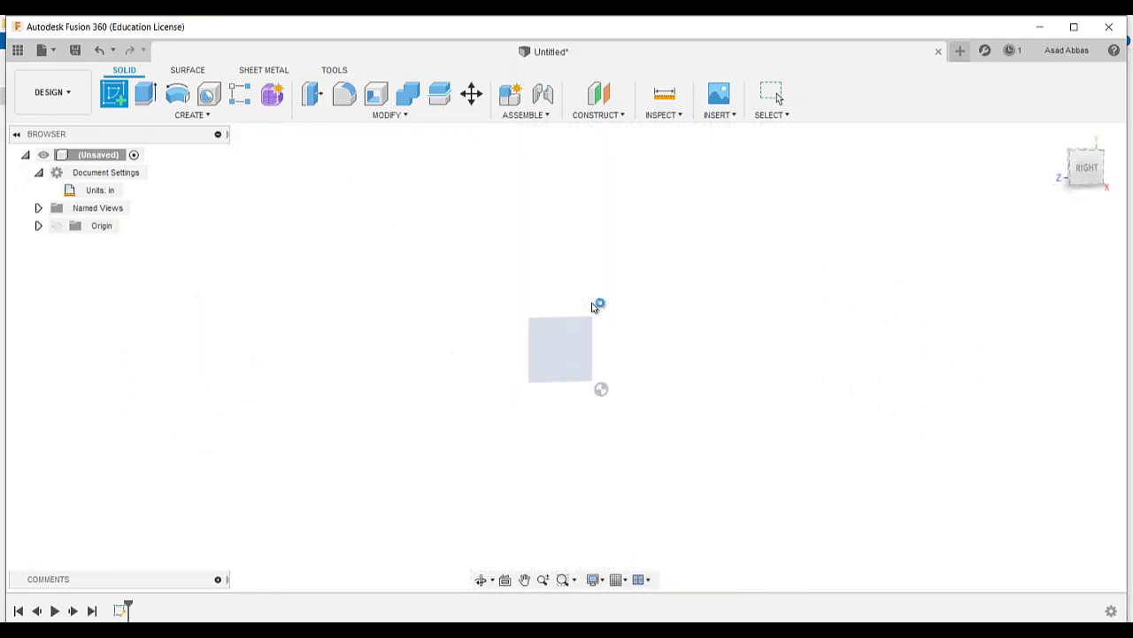
pyautogui.press('c')
pyautogui.click(613, 401)
pyautogui.click(634, 370)
# Step: Dimension the circle to a 0.5-inch diameter and finish the sketch
pyautogui.press('d')
pyautogui.click(619, 365)
pyautogui.click(594, 304)
pyautogui.write('0.5')
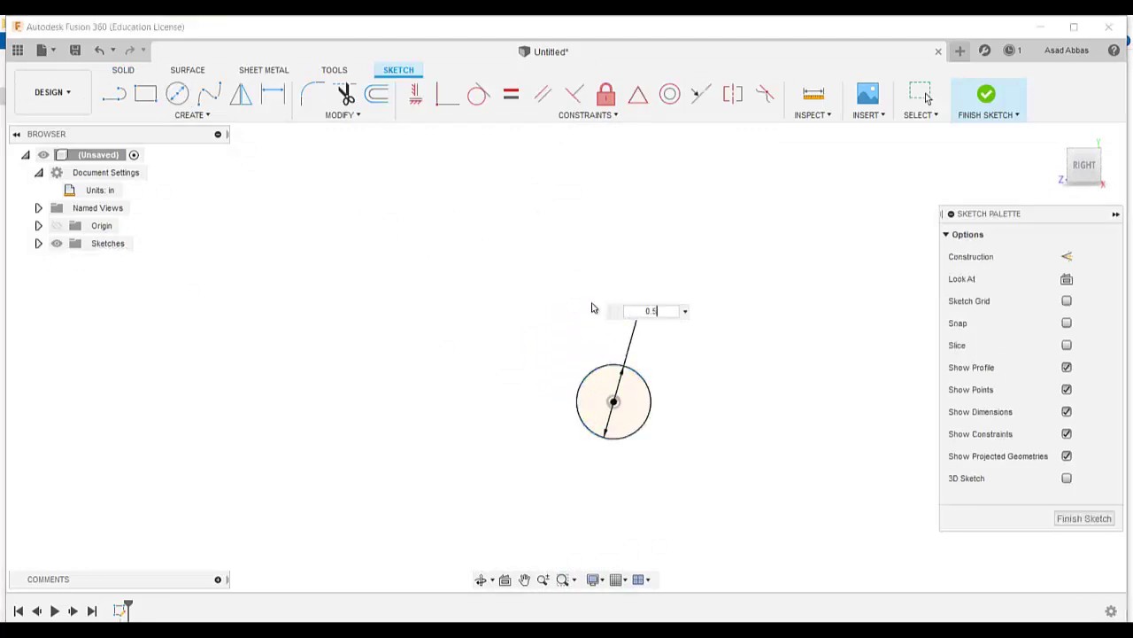
pyautogui.press('Return')
pyautogui.press('e')
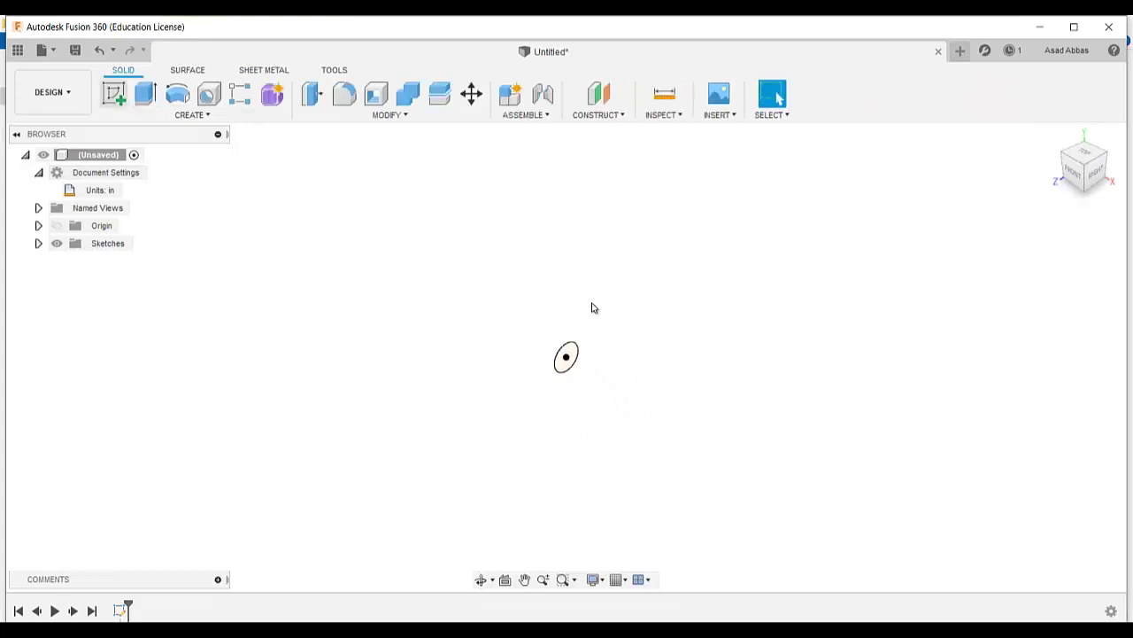
# Step: Extrude the pin circle 2 inches into a solid cylinder
pyautogui.write('0.9')
pyautogui.press('Tab')
pyautogui.write('2')
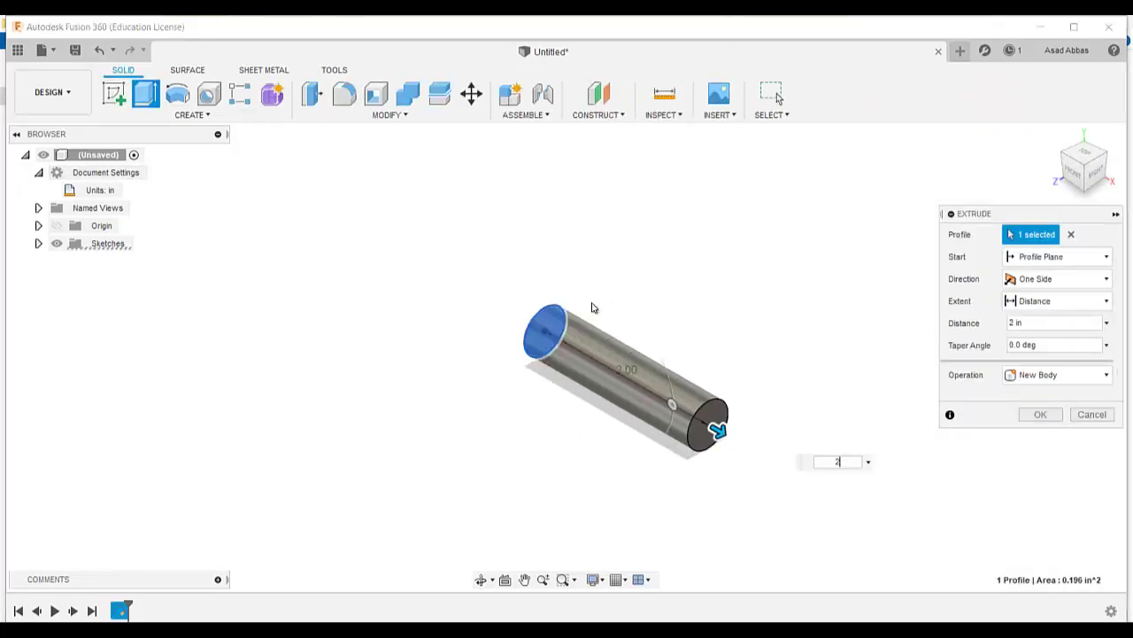
pyautogui.press('Return')
# Step: Check the pin against the reference photo and open the Save dialog
pyautogui.hotkey('alt', 'Tab')
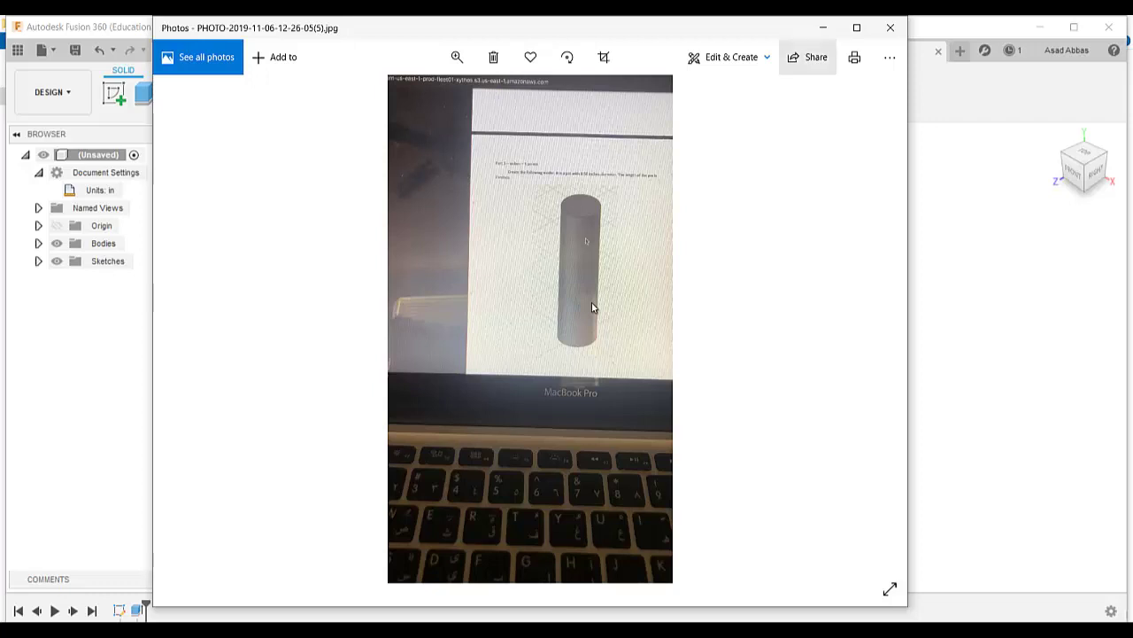
pyautogui.hotkey('alt', 'Tab')
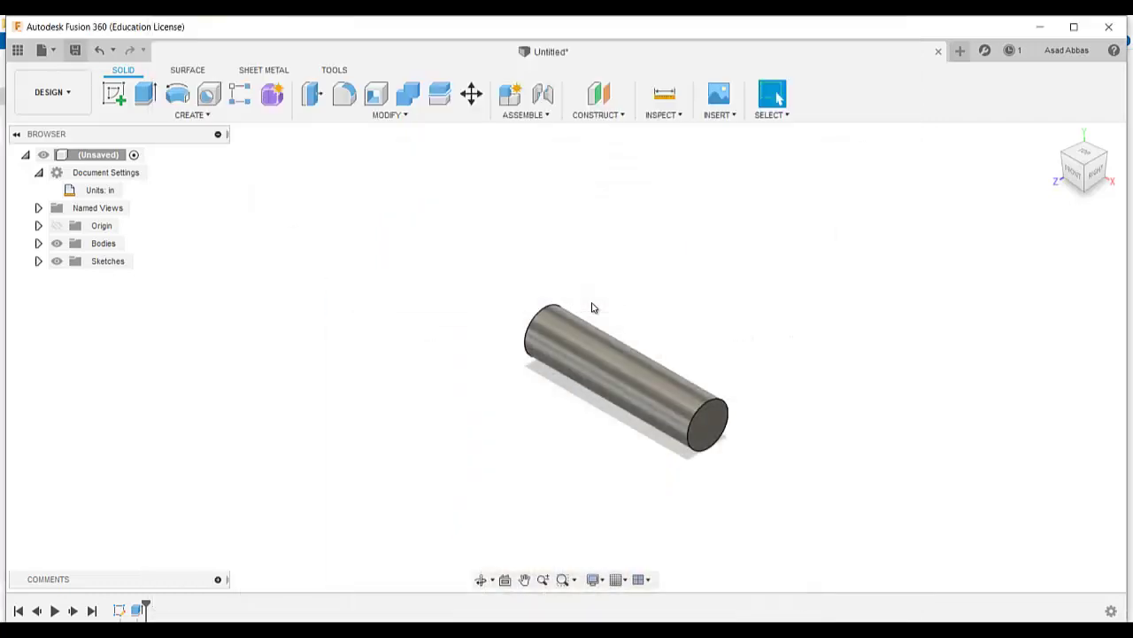
pyautogui.hotkey('ctrl', 's')
# Step: Save the pin as 'Quiz 3_Part' and close it, leaving a fresh untitled design
pyautogui.write('Part')
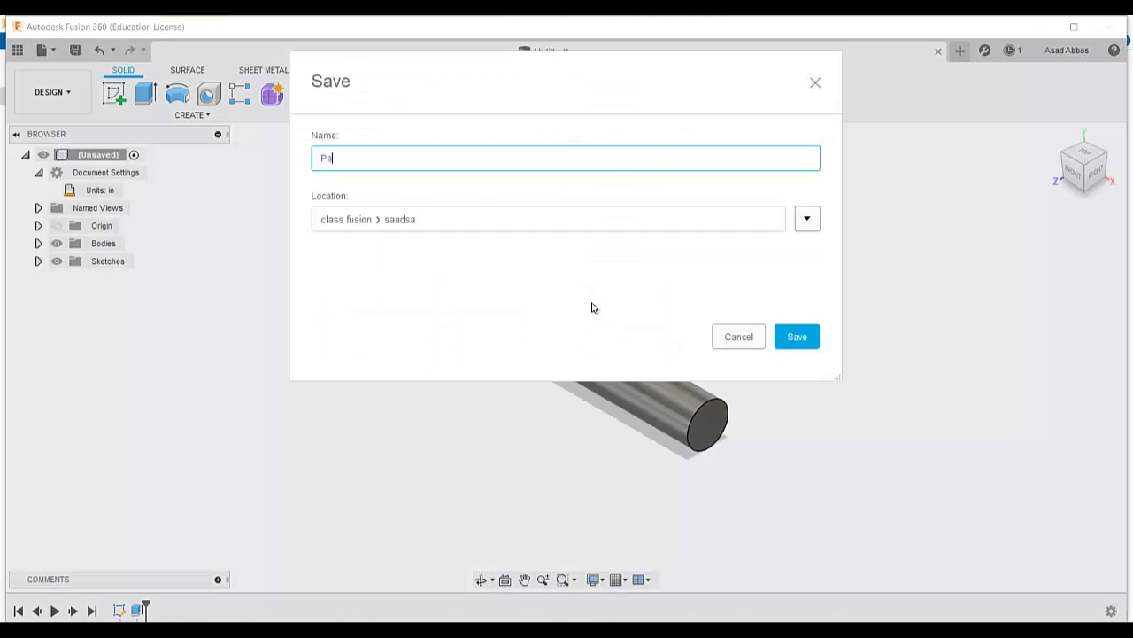
pyautogui.press('BackSpace')
pyautogui.press('BackSpace')
pyautogui.press('BackSpace')
pyautogui.press('BackSpace')
pyautogui.write('Quiz 3_Part')
pyautogui.press('Return')
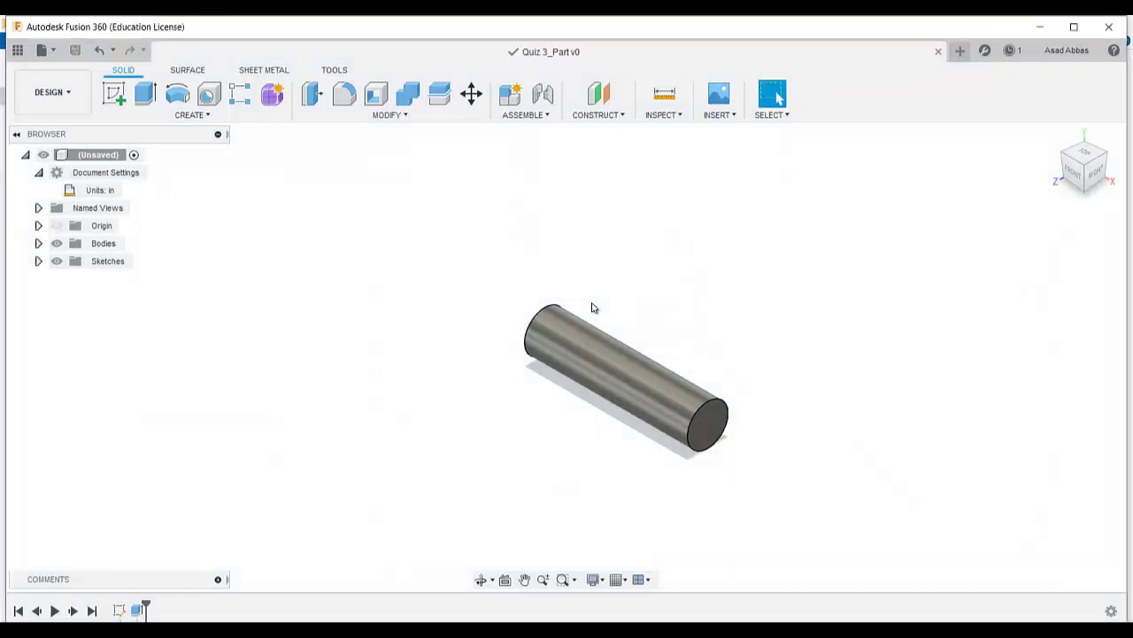
pyautogui.hotkey('ctrl', 'w')
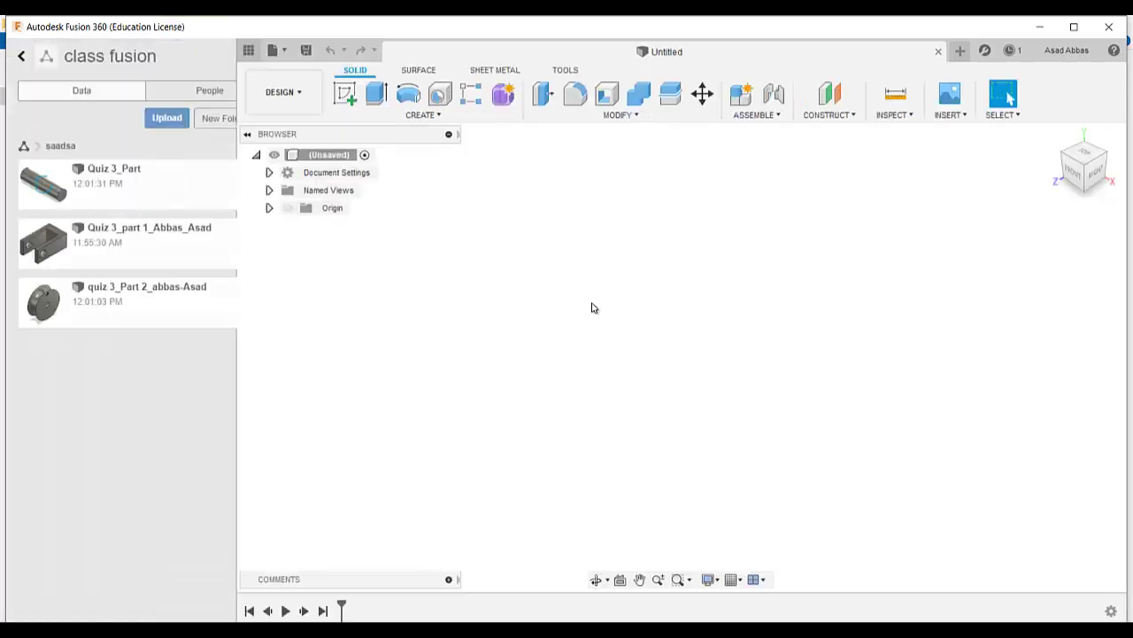
pyautogui.hotkey('alt', 'Tab')
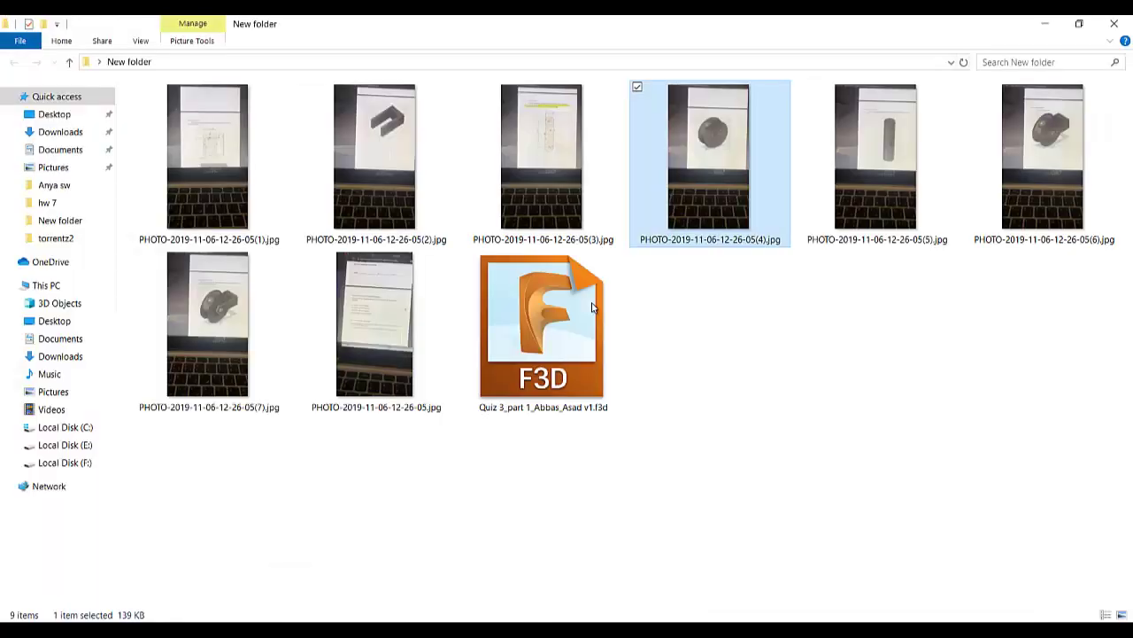
pyautogui.press('Right')
pyautogui.press('Return')
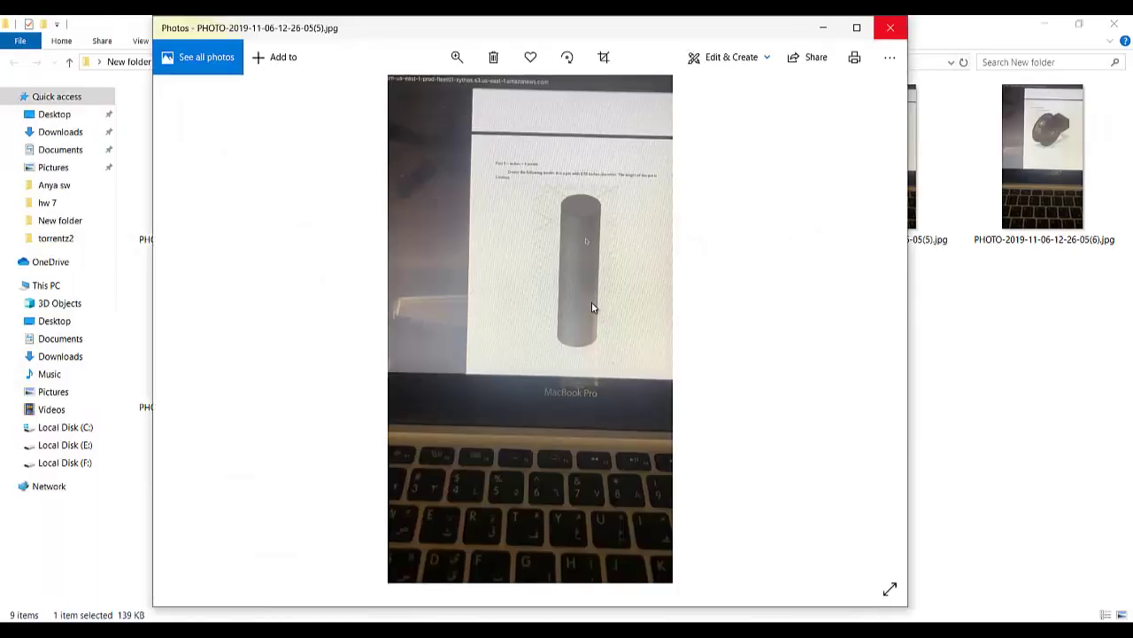
pyautogui.hotkey('alt', 'F4')
pyautogui.press('Right')
pyautogui.press('Right')
pyautogui.press('Return')
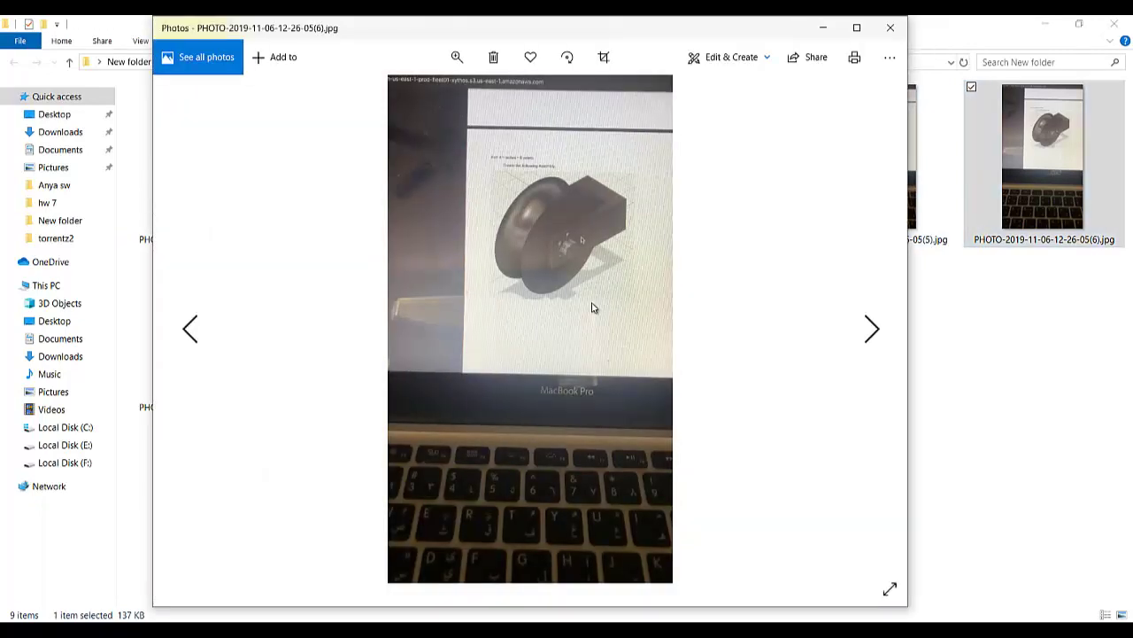
pyautogui.scroll(3, 593, 307)
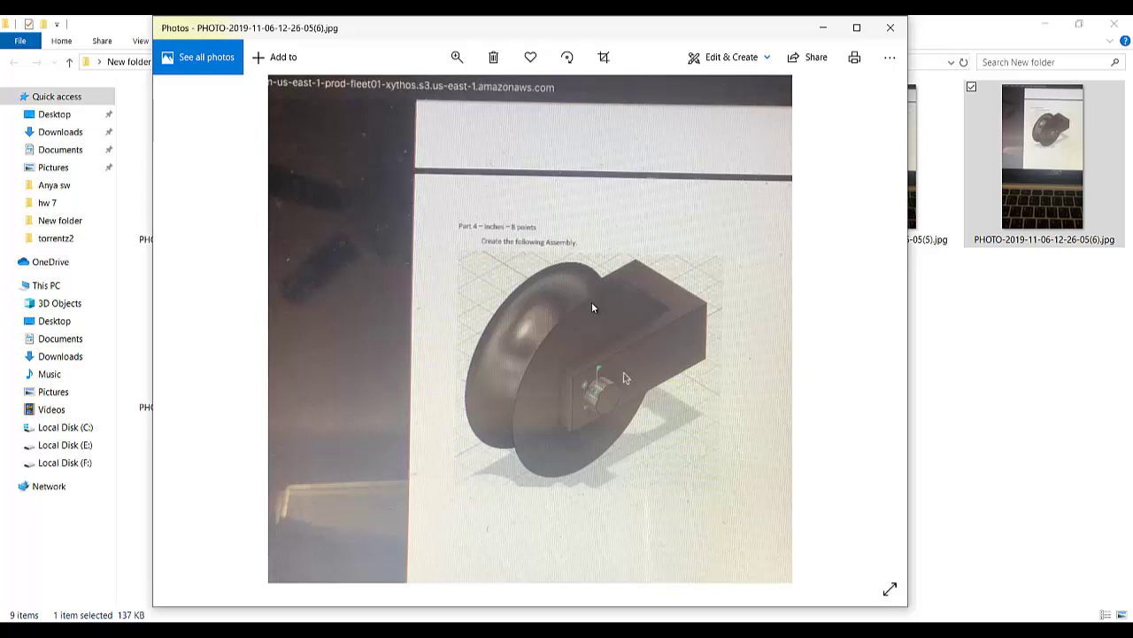
pyautogui.hotkey('alt', 'F4')
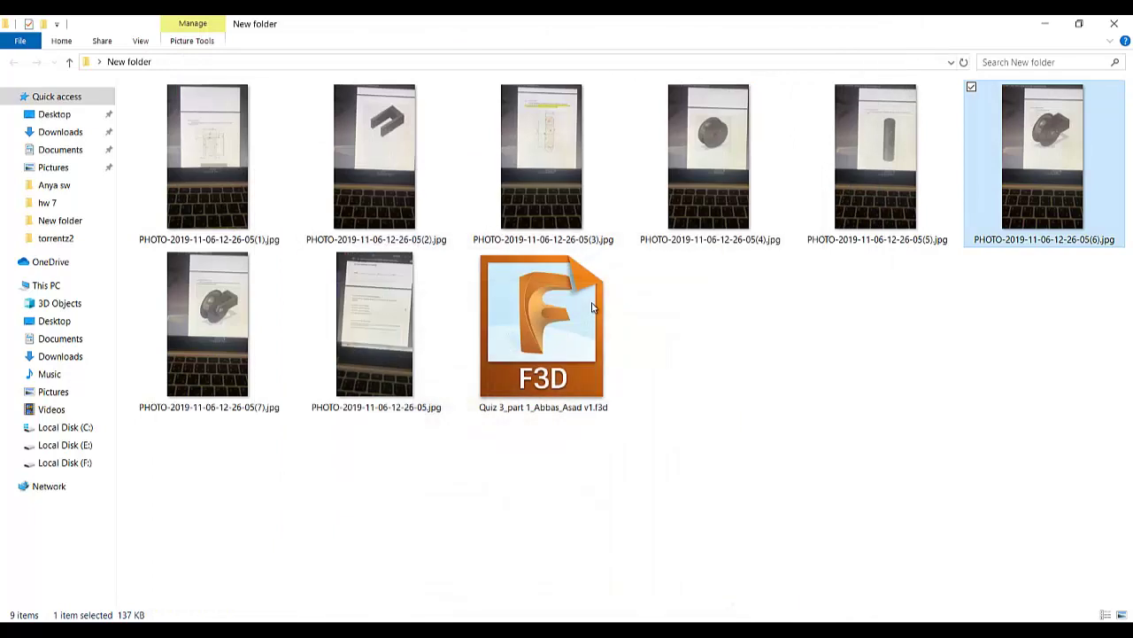
pyautogui.hotkey('alt', 'Tab')
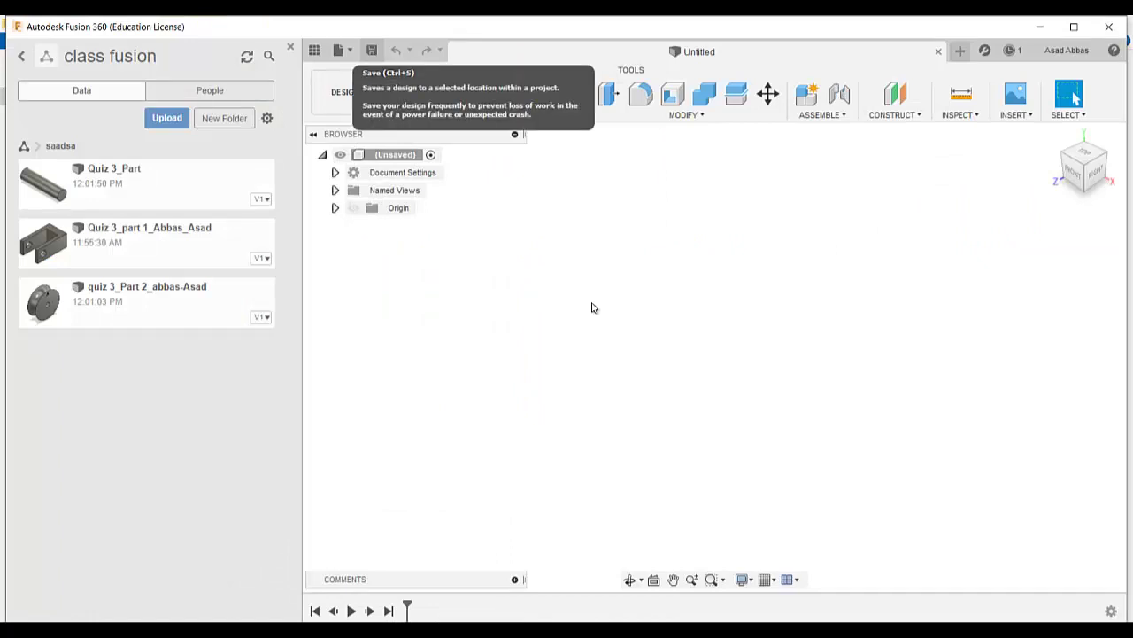
# Step: Name the blank design 'Quiz 3_Assembly' and save it in the class fusion project
pyautogui.hotkey('ctrl', 's')
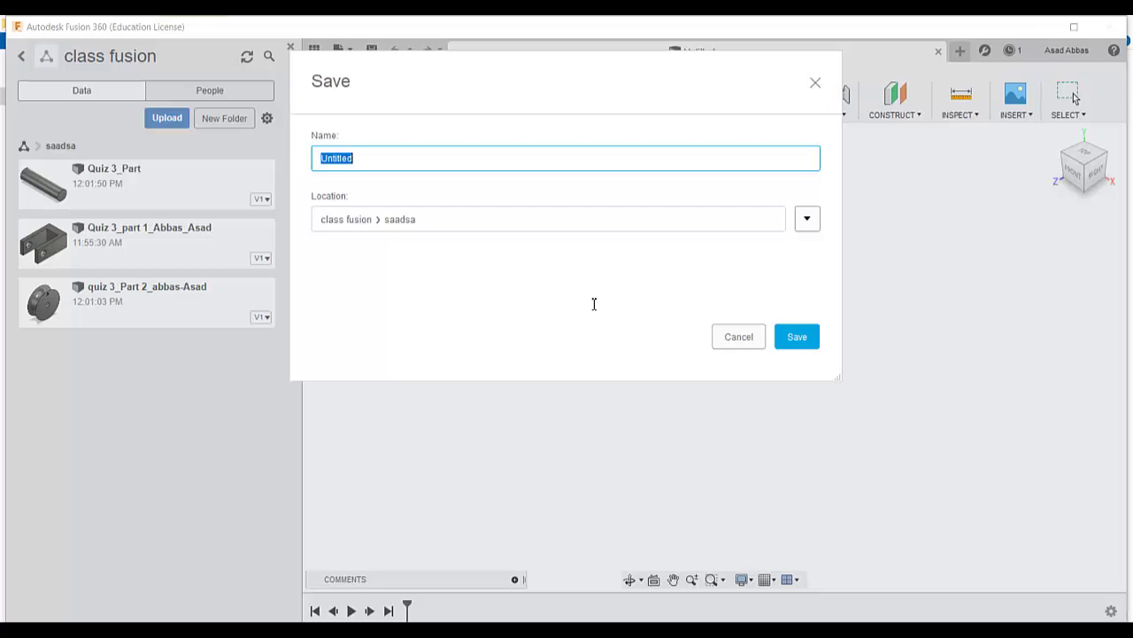
pyautogui.press('Escape')
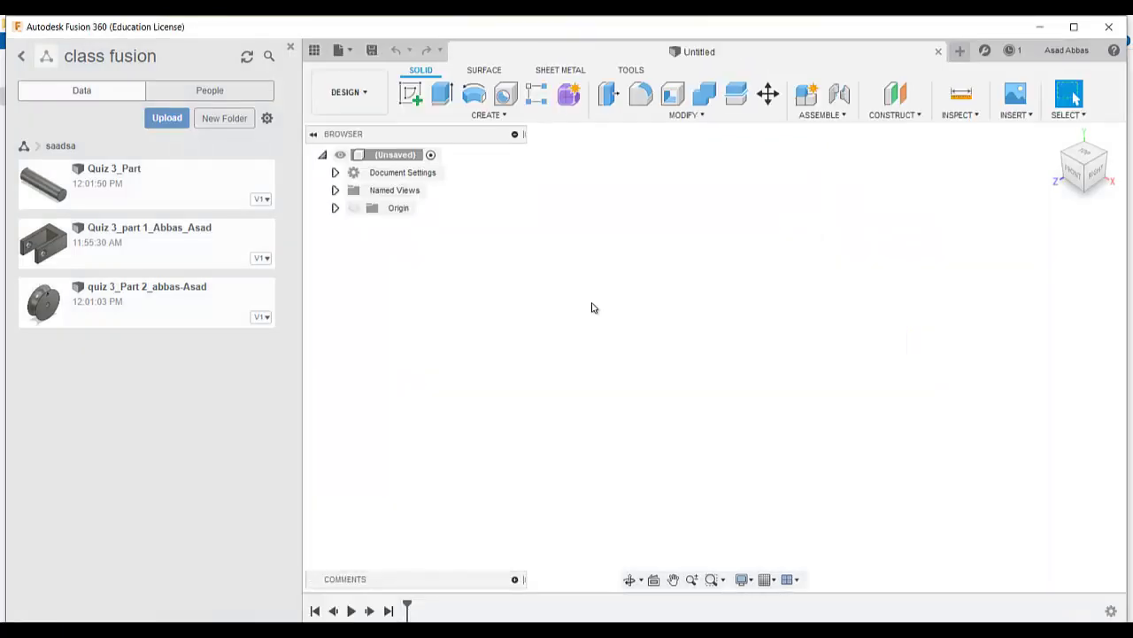
pyautogui.hotkey('ctrl', 's')
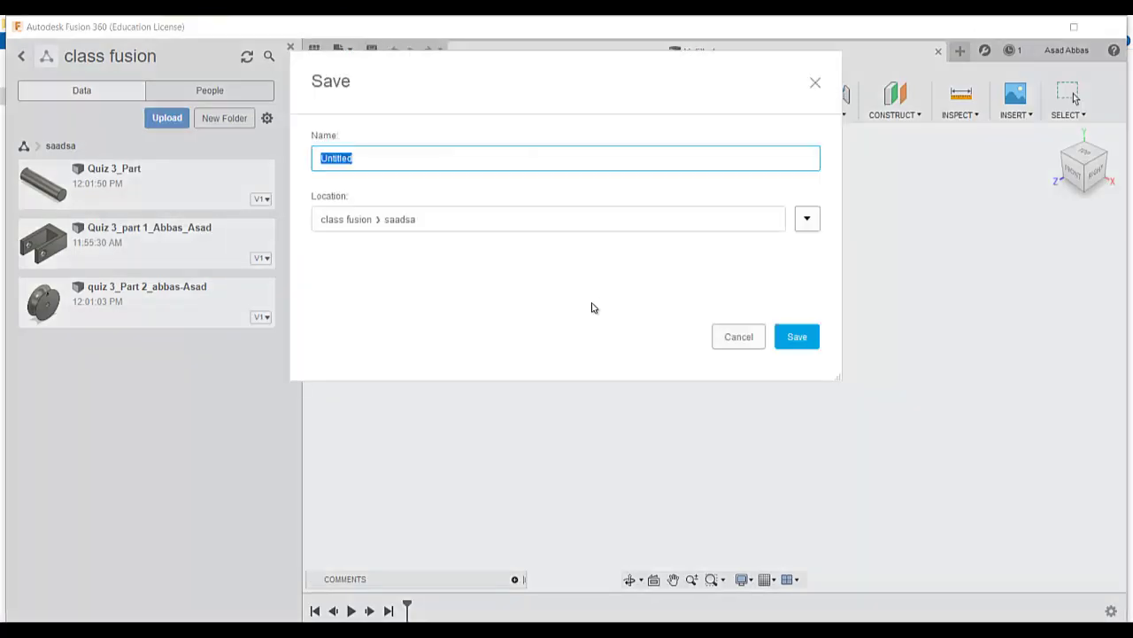
pyautogui.write('Part 4+')
pyautogui.press('BackSpace')
pyautogui.press('BackSpace')
pyautogui.press('BackSpace')
pyautogui.press('BackSpace')
pyautogui.press('BackSpace')
pyautogui.press('BackSpace')
pyautogui.press('BackSpace')
pyautogui.write('Quiz 3_Assembly')
pyautogui.press('Return')
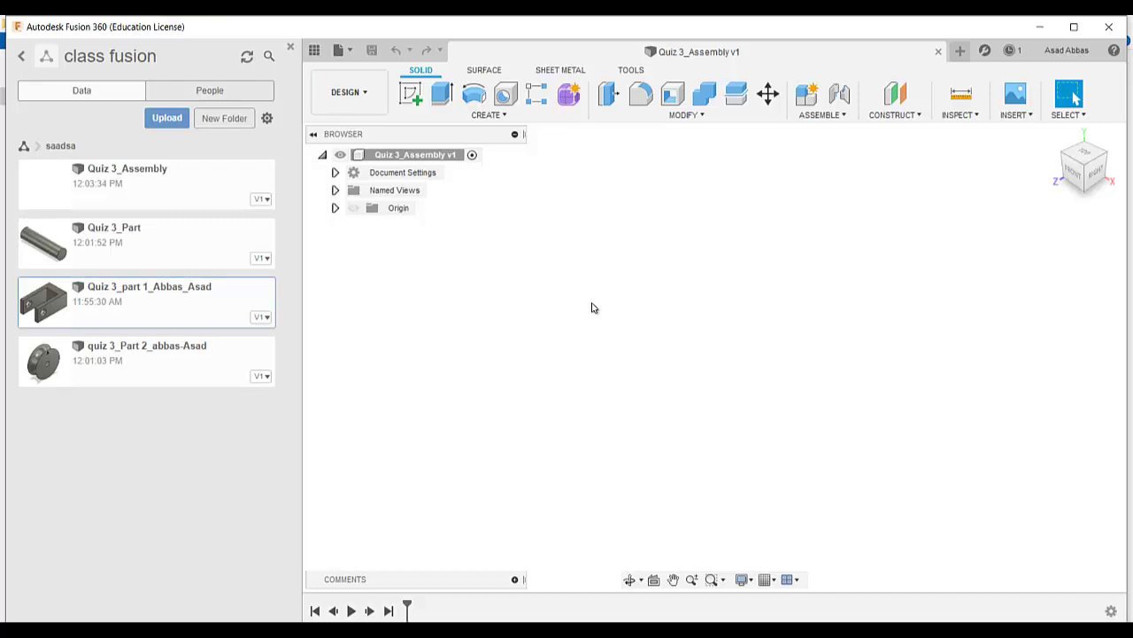
# Step: Insert the bracket part file from the Data panel into the current design
pyautogui.rightClick(163, 304)
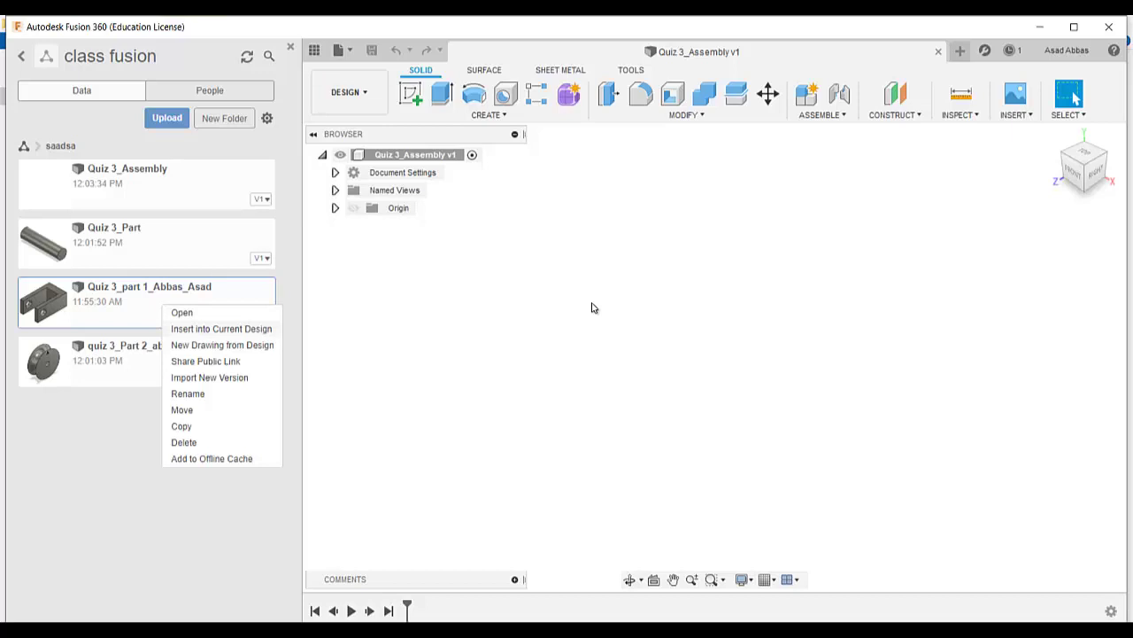
pyautogui.click(593, 307)
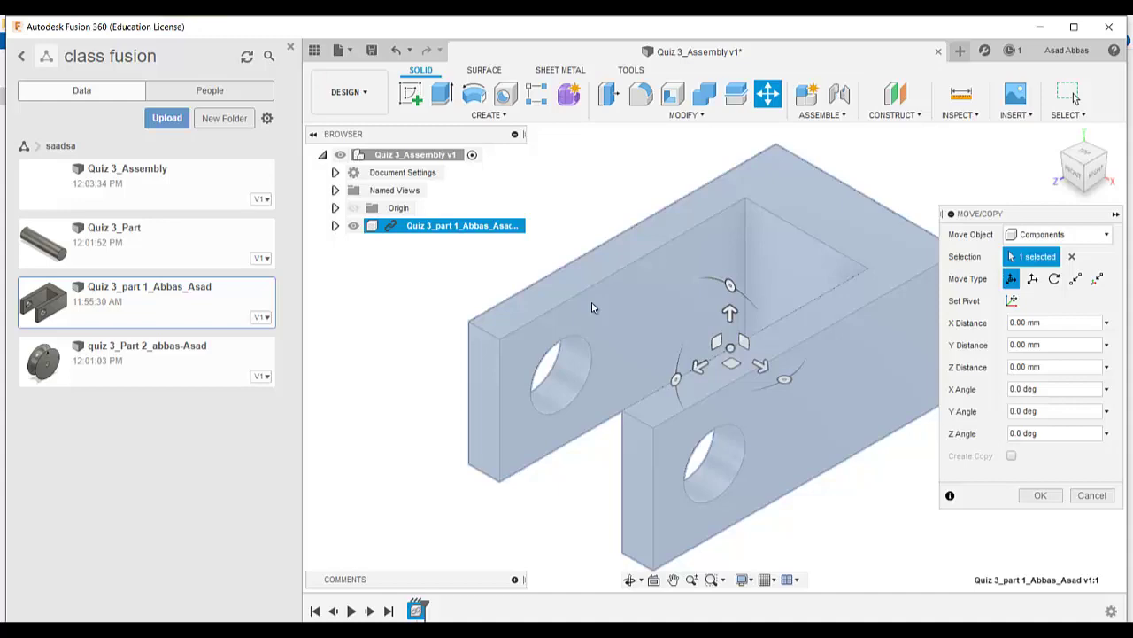
# Step: Cancel the bracket's rotation and ground it at its original position
pyautogui.moveTo(729, 285)
pyautogui.mouseDown()
pyautogui.moveTo(759, 313)
pyautogui.moveTo(744, 295)
pyautogui.moveTo(693, 281)
pyautogui.moveTo(729, 285)
pyautogui.mouseUp()
pyautogui.moveTo(591, 303); pyautogui.dragTo(593, 305)
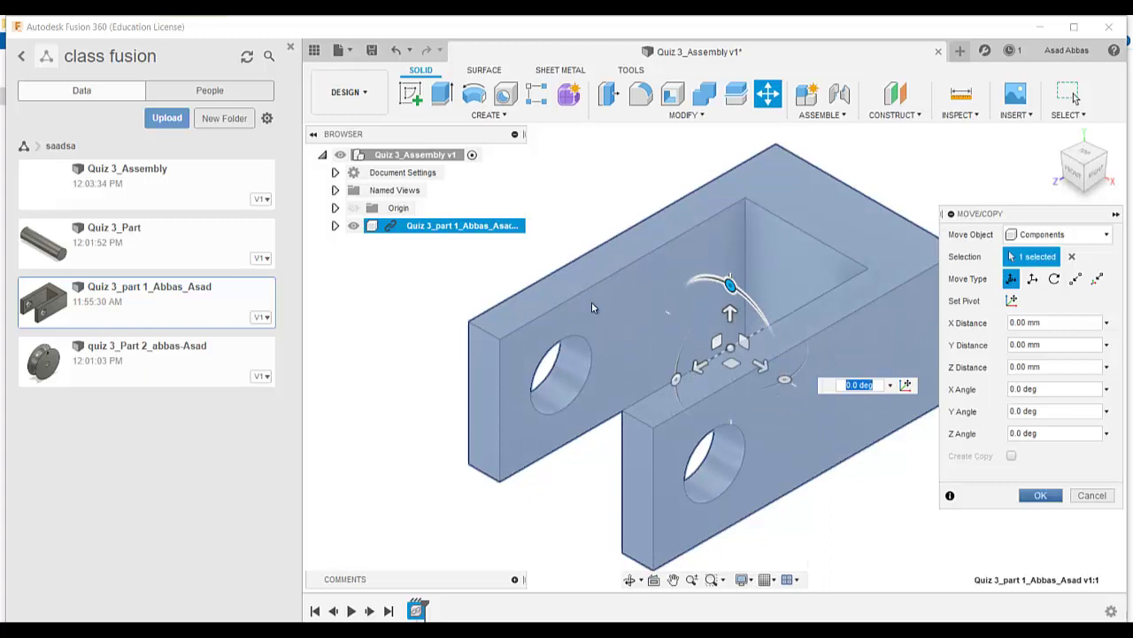
pyautogui.press('Escape')
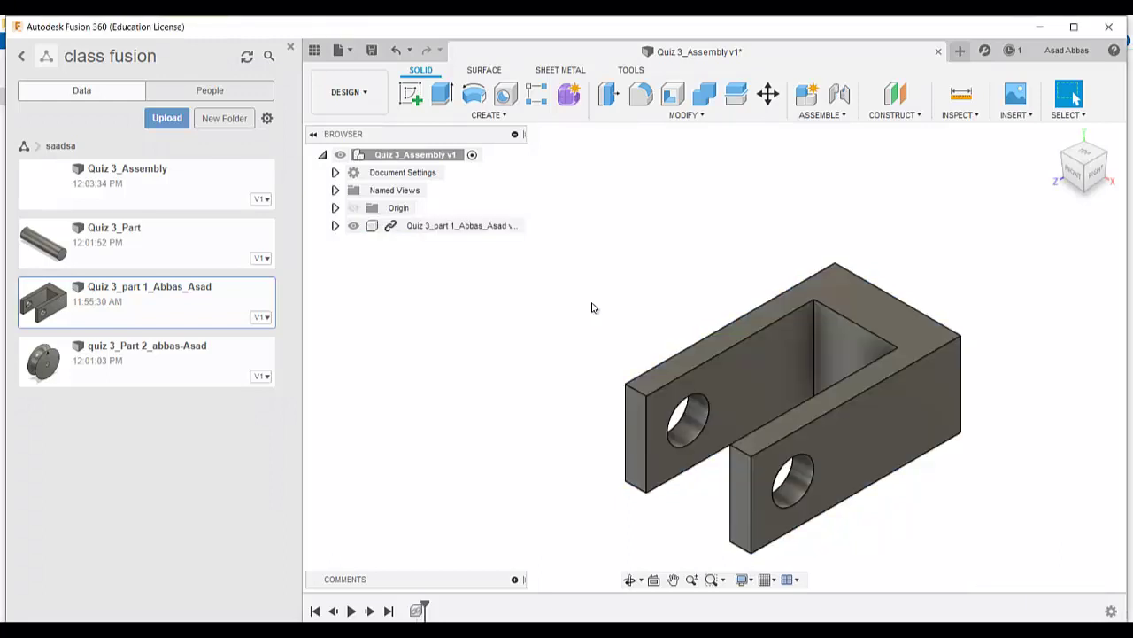
pyautogui.rightClick(459, 226)
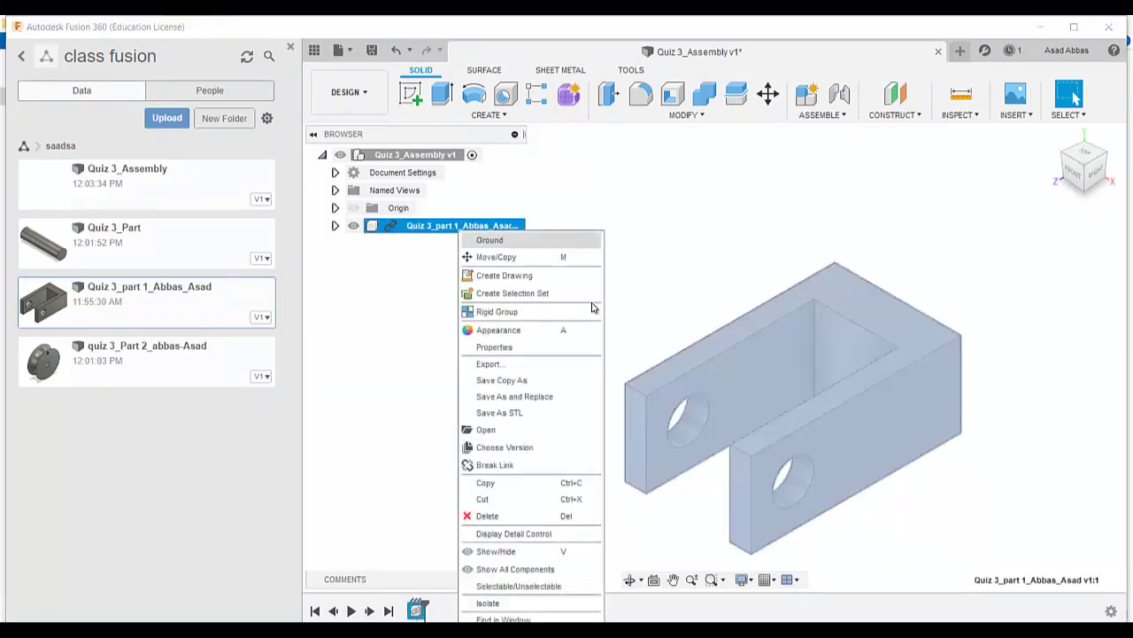
pyautogui.press('Return')
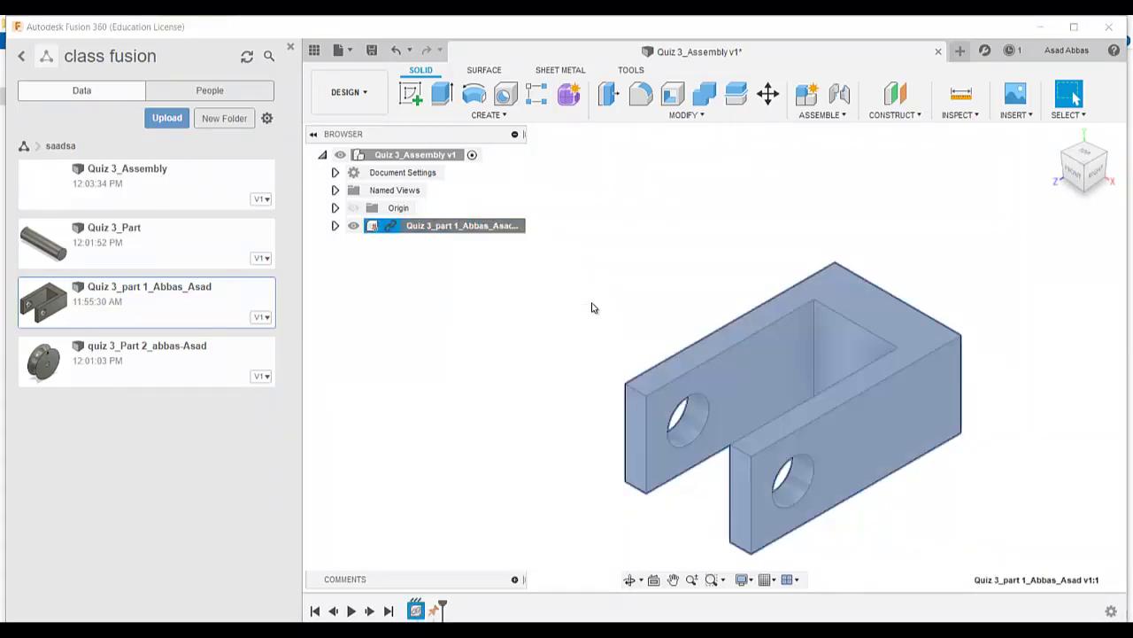
pyautogui.click(593, 307)
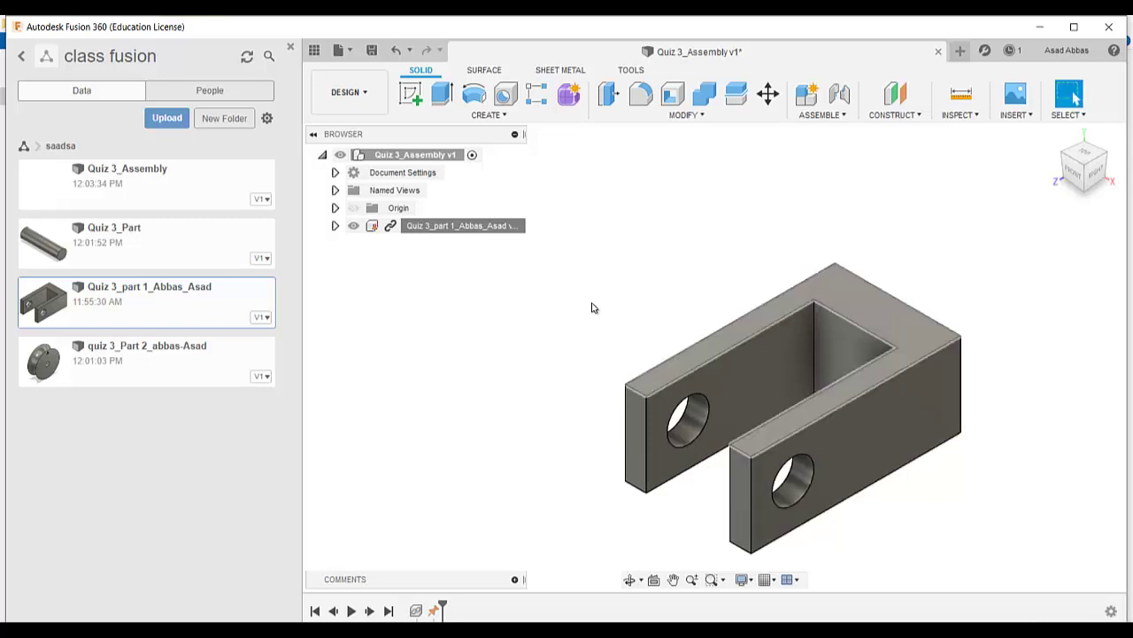
# Step: Insert the lettered pulley and place it offset 80 mm beside the bracket
pyautogui.press('f')
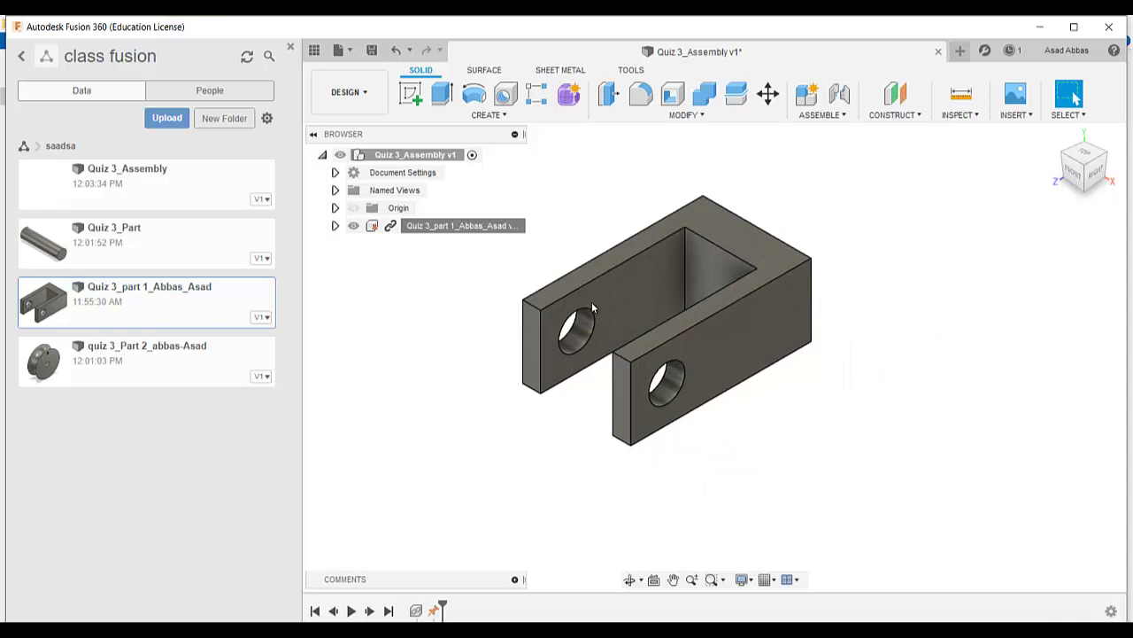
pyautogui.rightClick(122, 363)
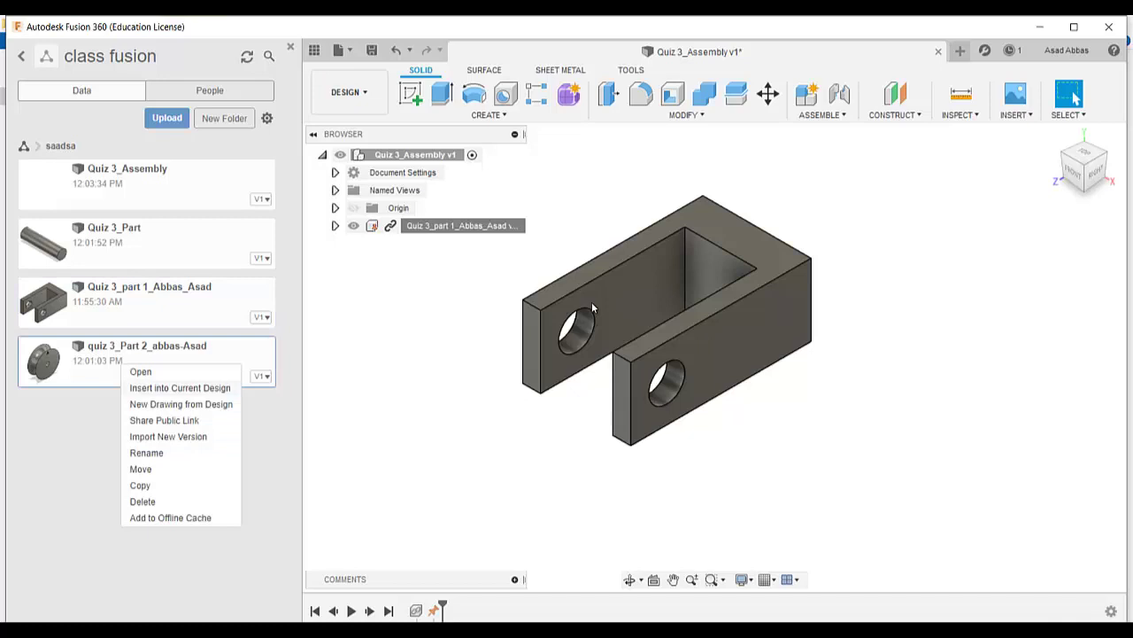
pyautogui.press('Escape')
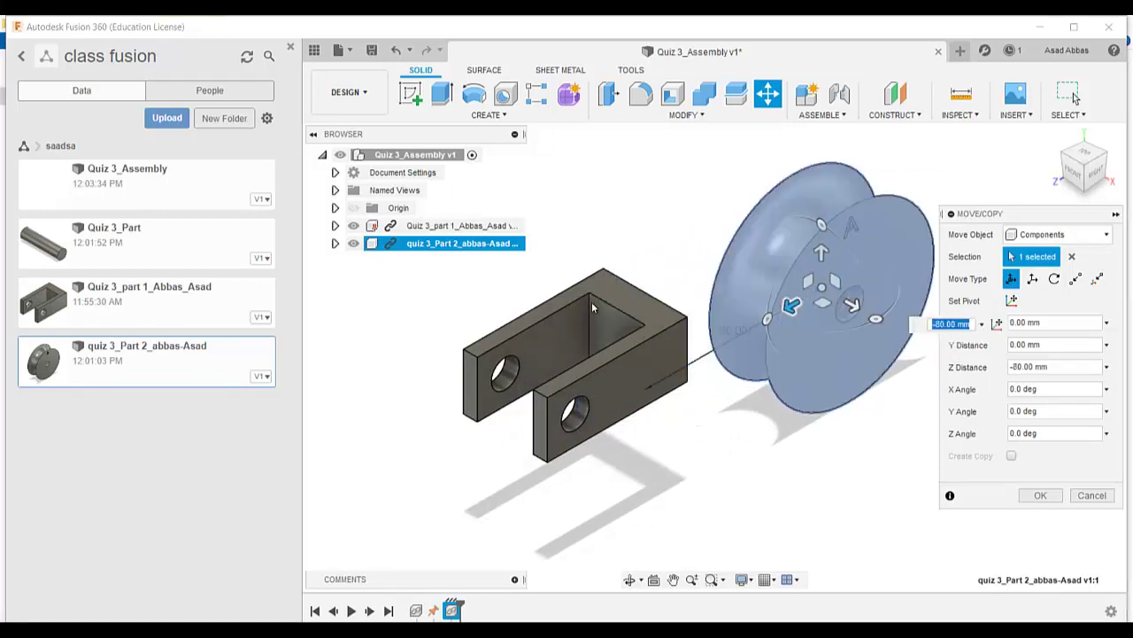
pyautogui.press('Return')
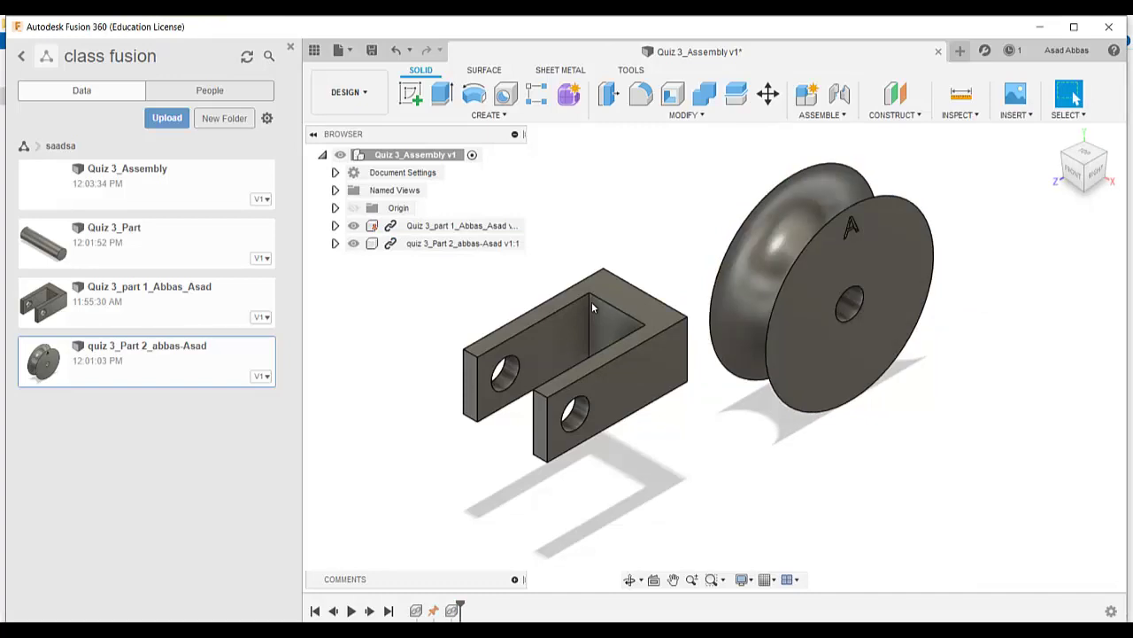
pyautogui.press('j')
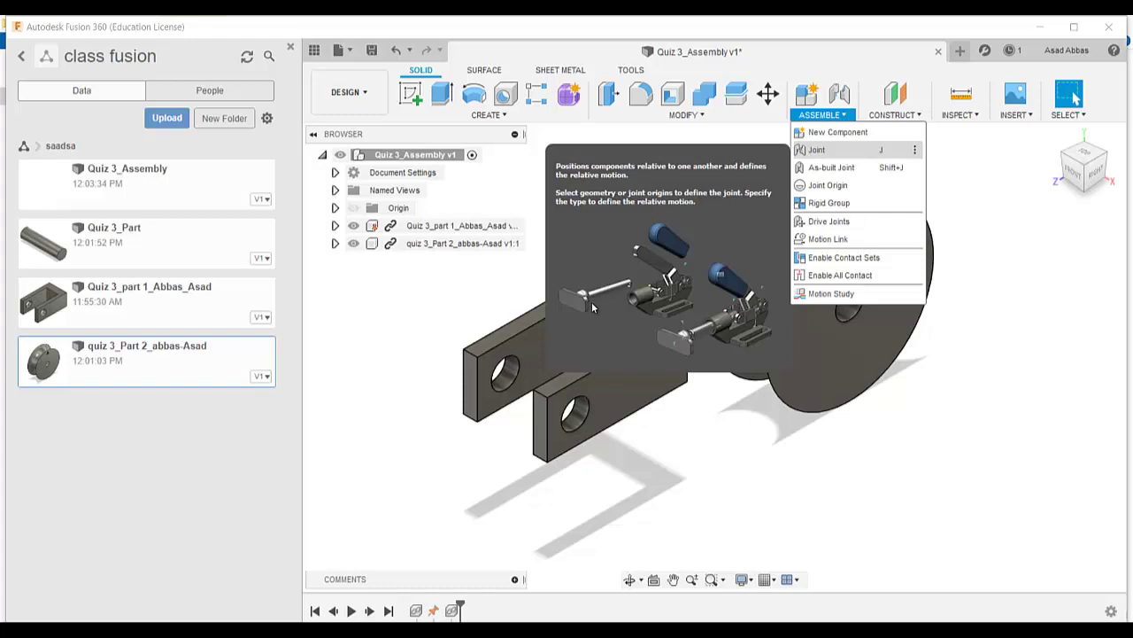
# Step: Join the pulley hub to the bracket hole with a Revolute joint about Z
pyautogui.press('Return')
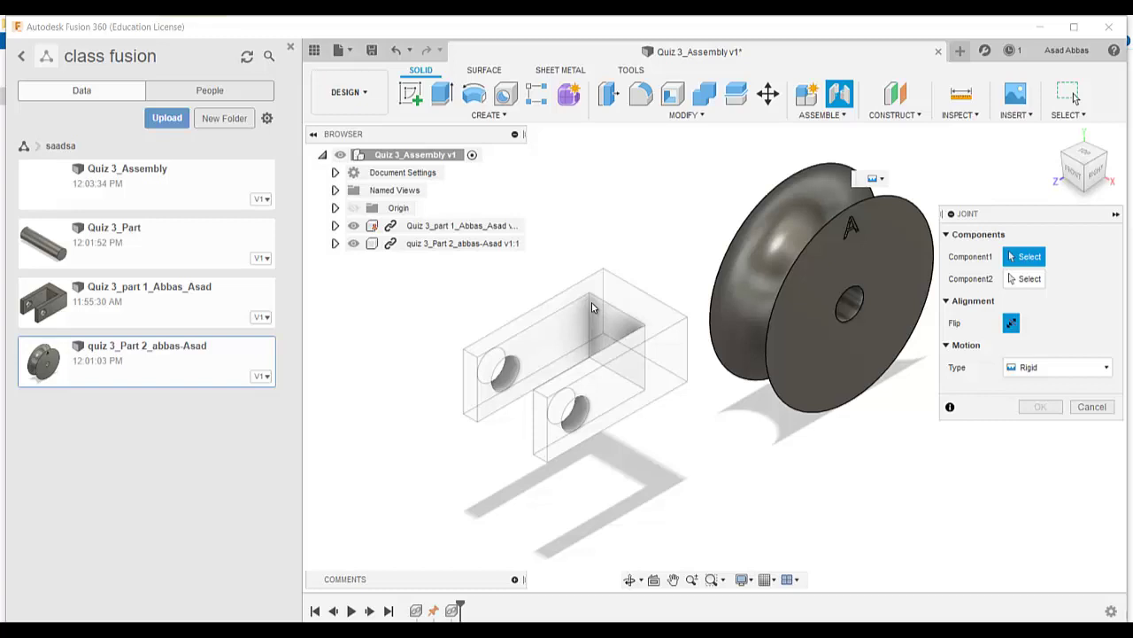
pyautogui.hotkey('alt', 'Down')
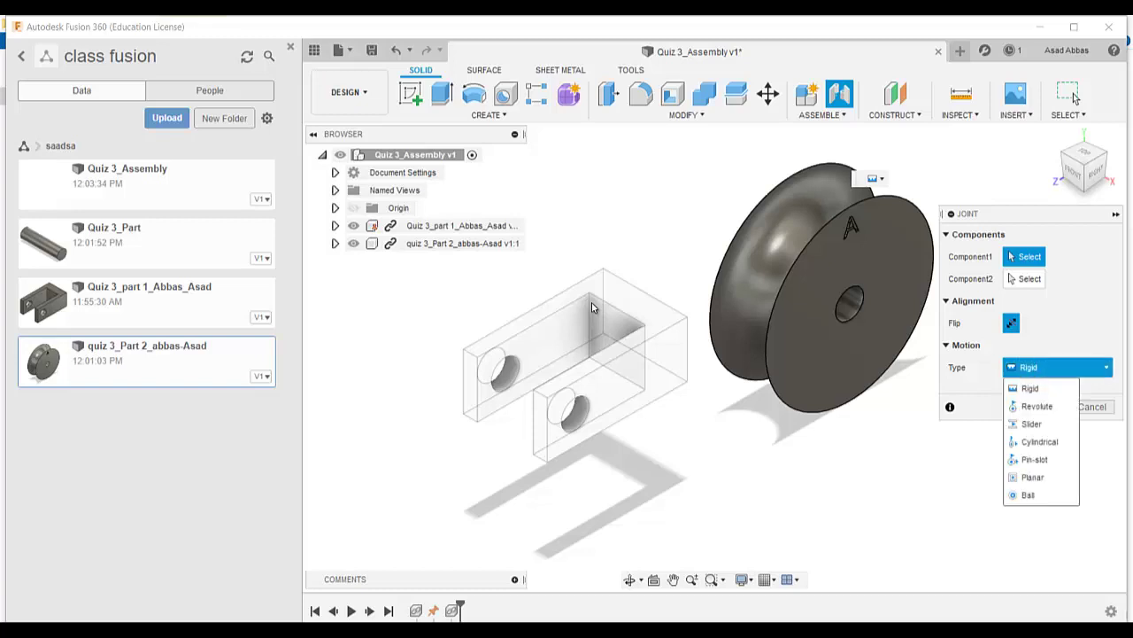
pyautogui.press('Down')
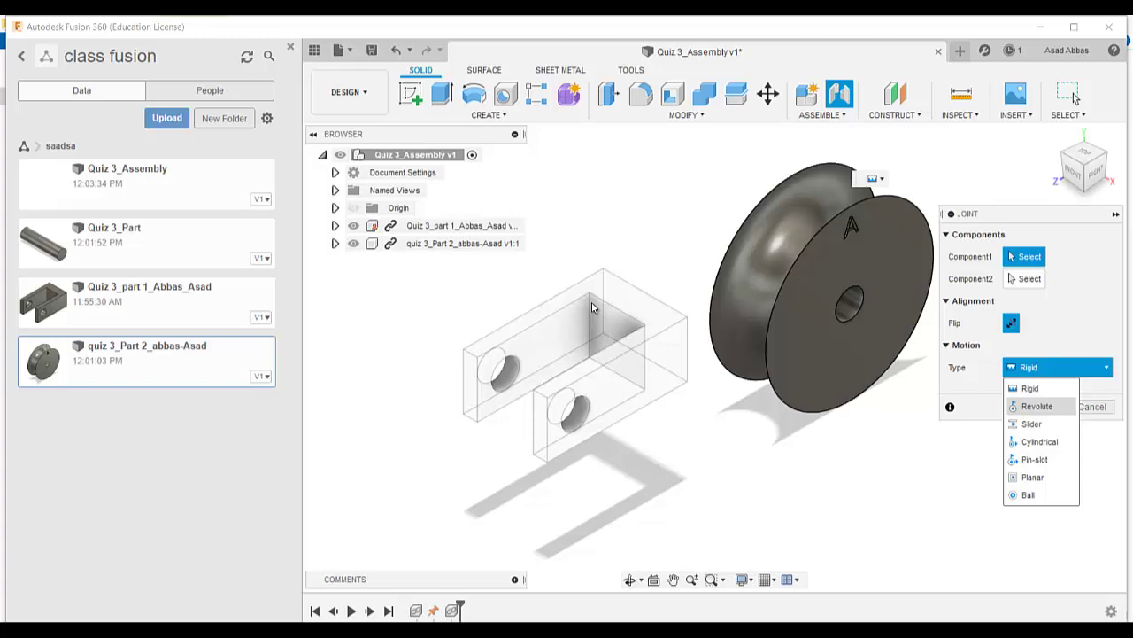
pyautogui.press('Return')
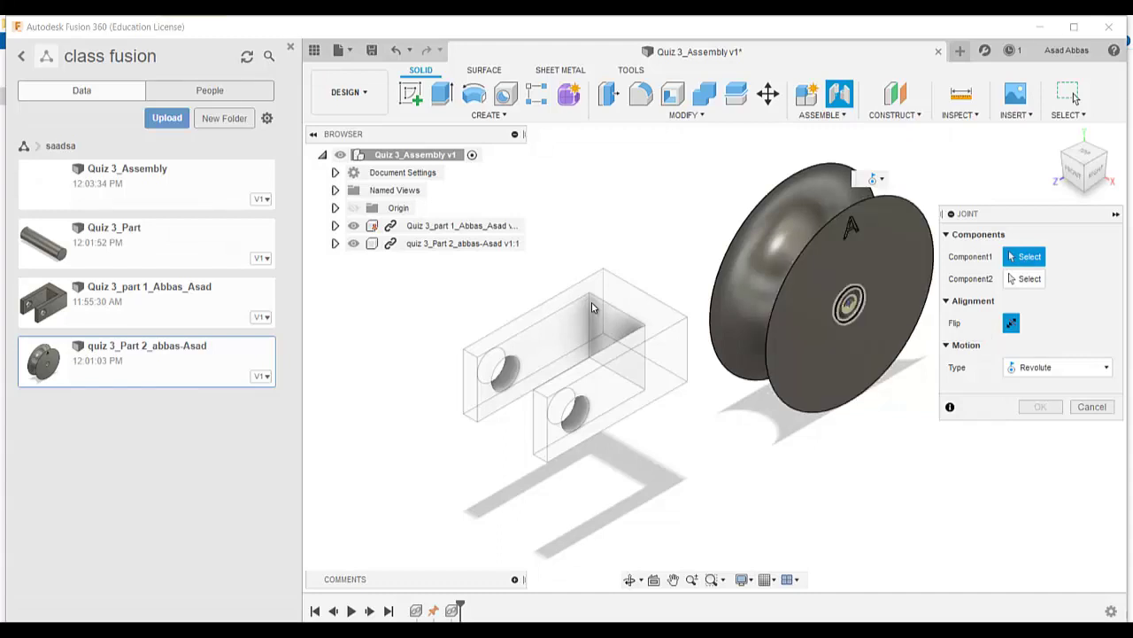
pyautogui.scroll(5, 592, 307)
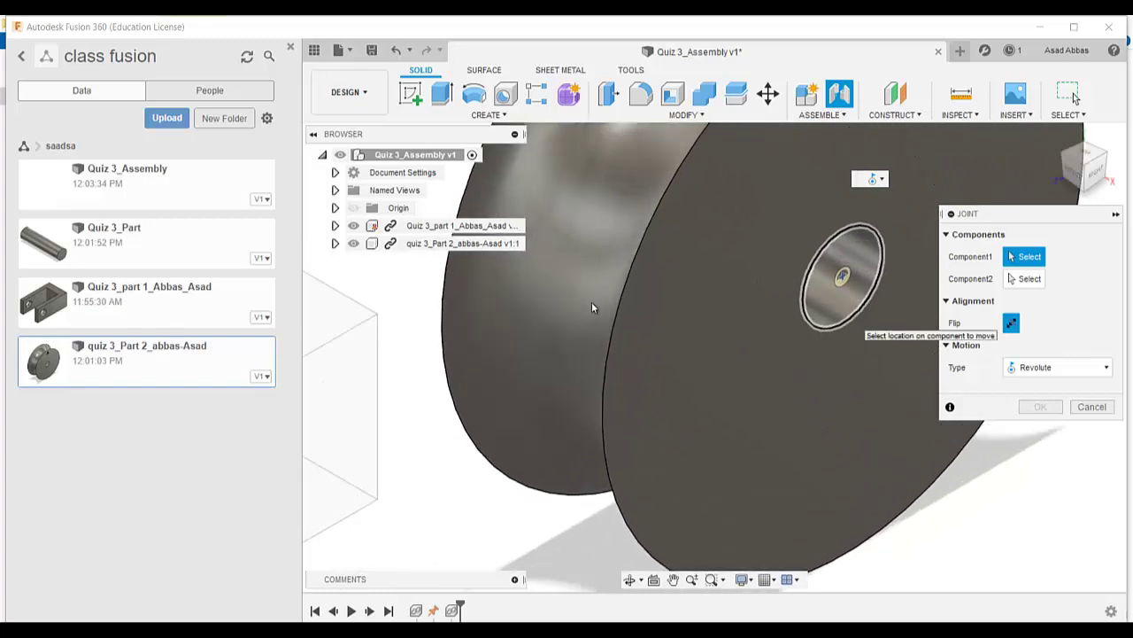
pyautogui.scroll(-6, 593, 307)
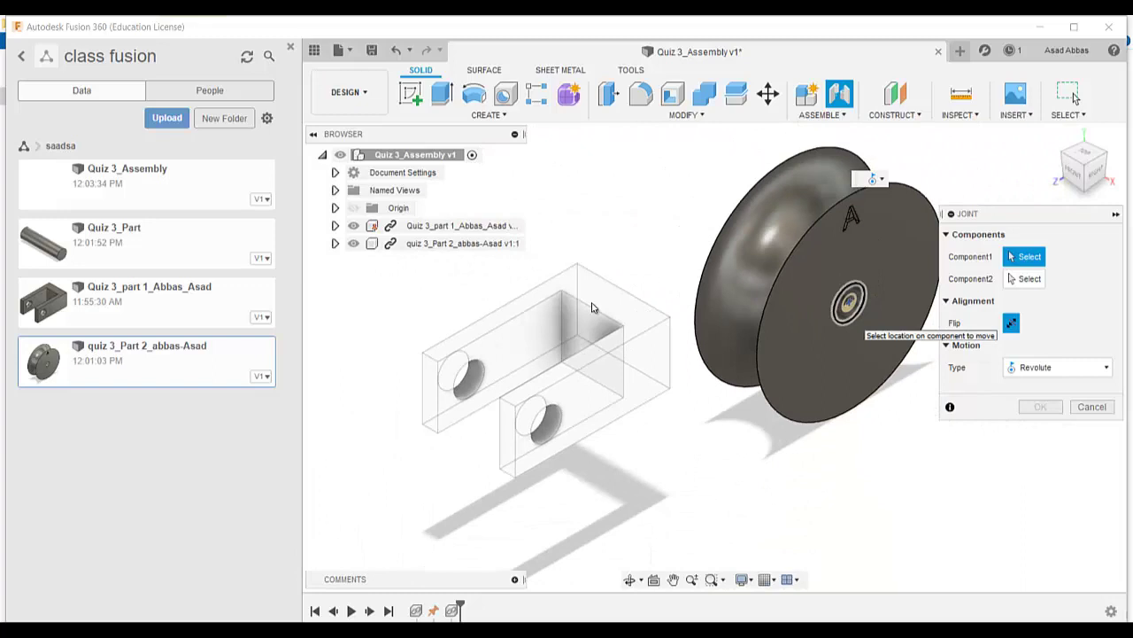
pyautogui.click(850, 306)
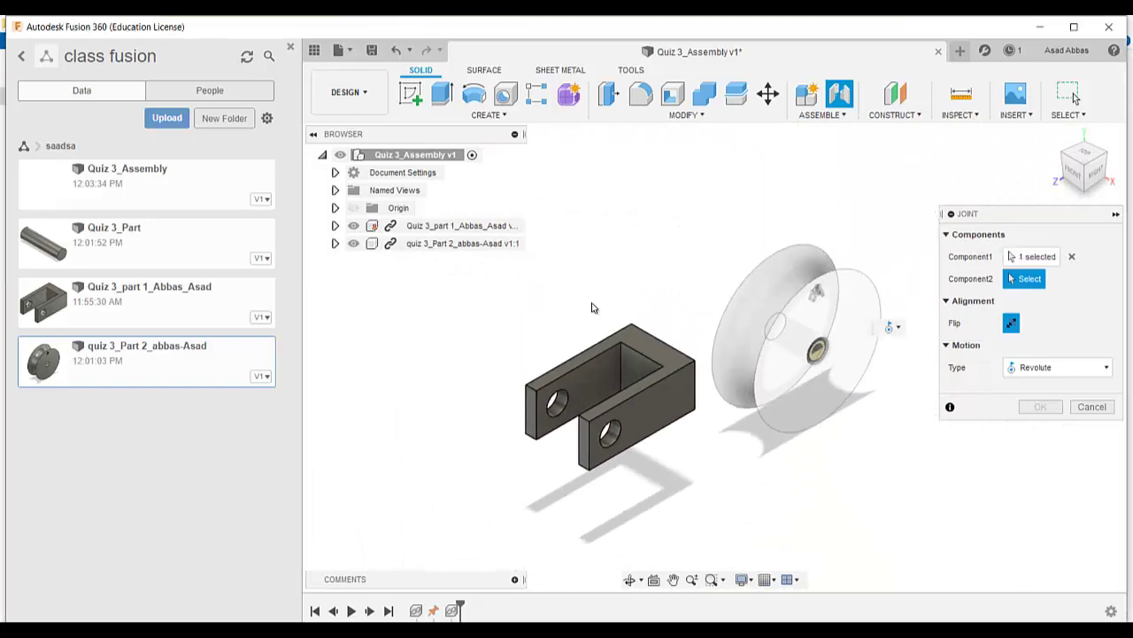
pyautogui.moveTo(592, 307)
pyautogui.keyDown('shift'); pyautogui.mouseDown(button='middle')
pyautogui.moveTo(589, 298)
pyautogui.moveTo(592, 307)
pyautogui.mouseUp(button='middle'); pyautogui.keyUp('shift')
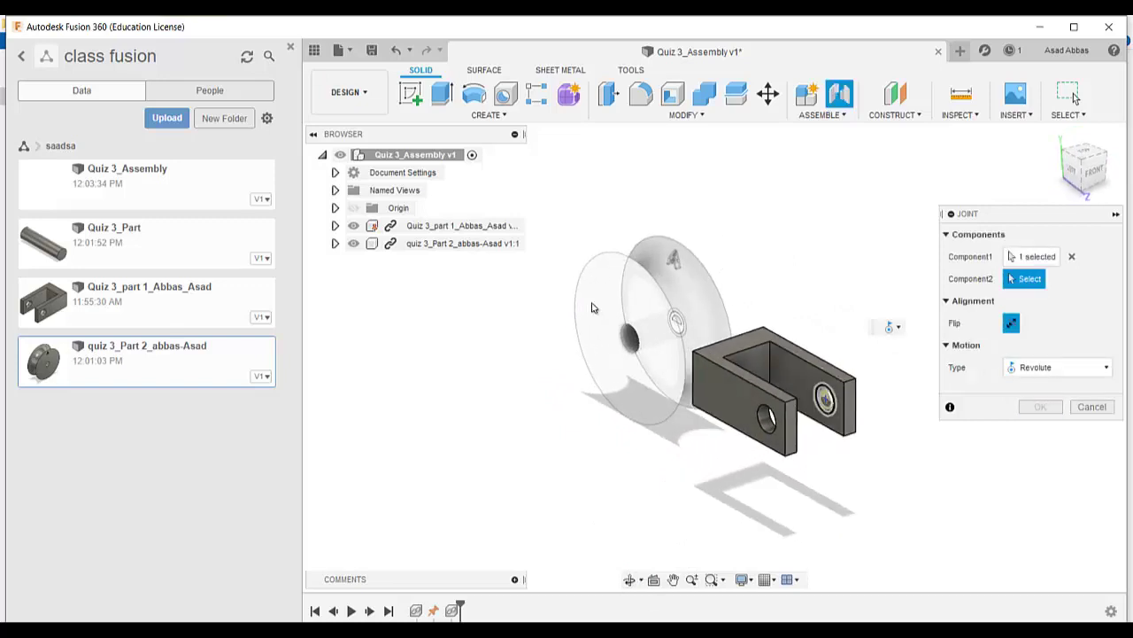
pyautogui.keyDown('shift'); pyautogui.moveTo(592, 308); pyautogui.dragTo(592, 307, button='middle'); pyautogui.keyUp('shift')
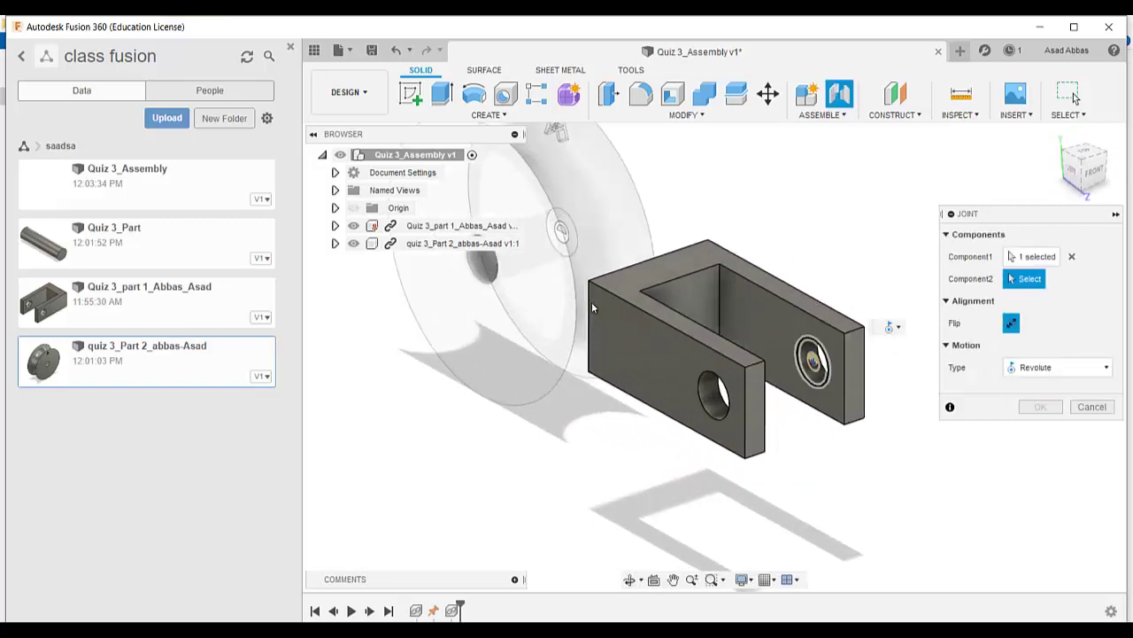
pyautogui.click(813, 361)
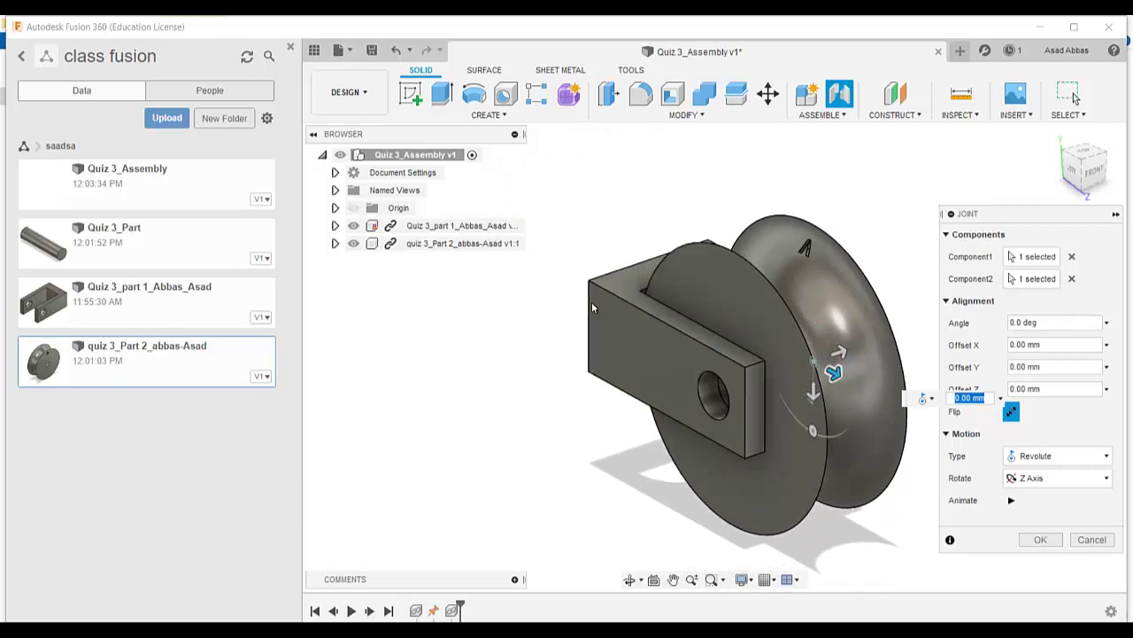
pyautogui.press('Return')
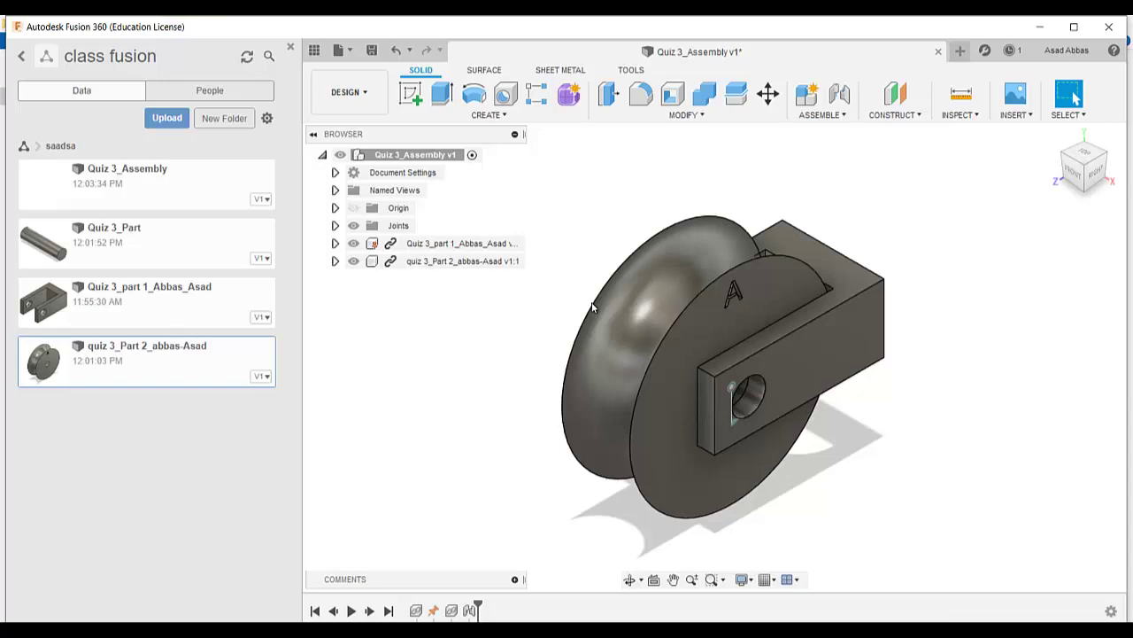
# Step: Insert the Quiz 3_Part pin into the assembly, offset 20 mm along X
pyautogui.rightClick(155, 240)
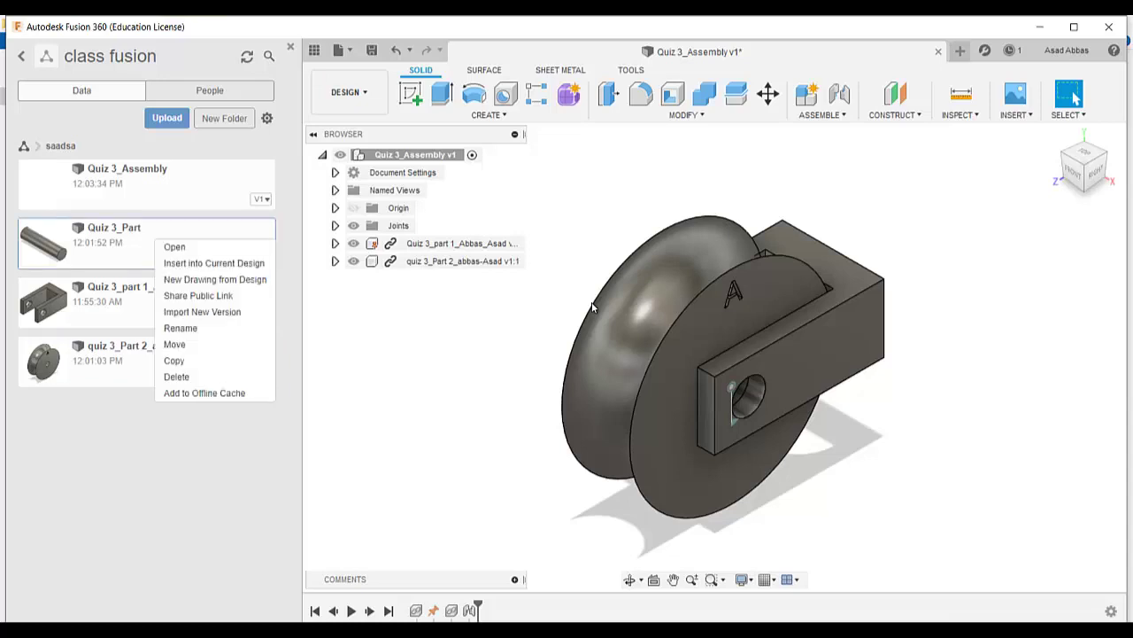
pyautogui.press('Escape')
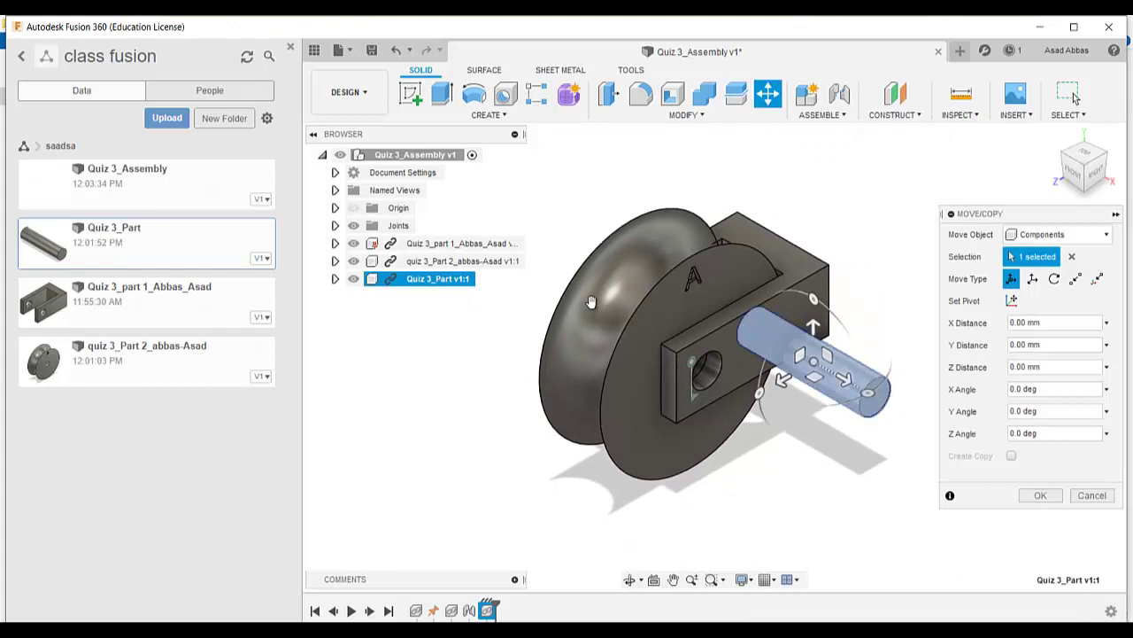
pyautogui.write('20')
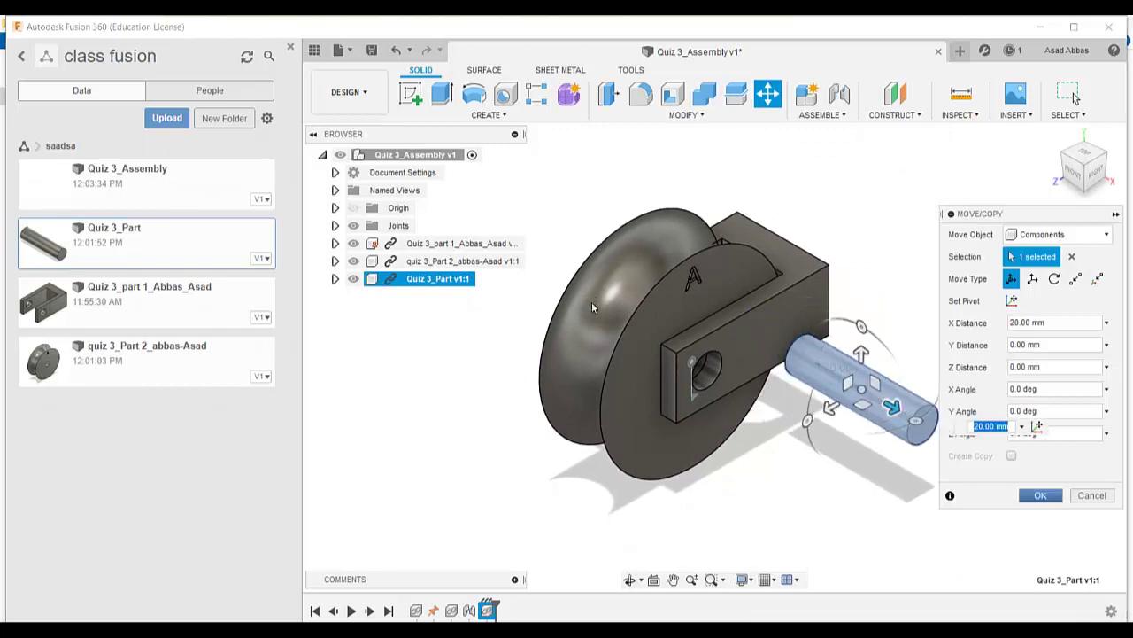
pyautogui.press('Return')
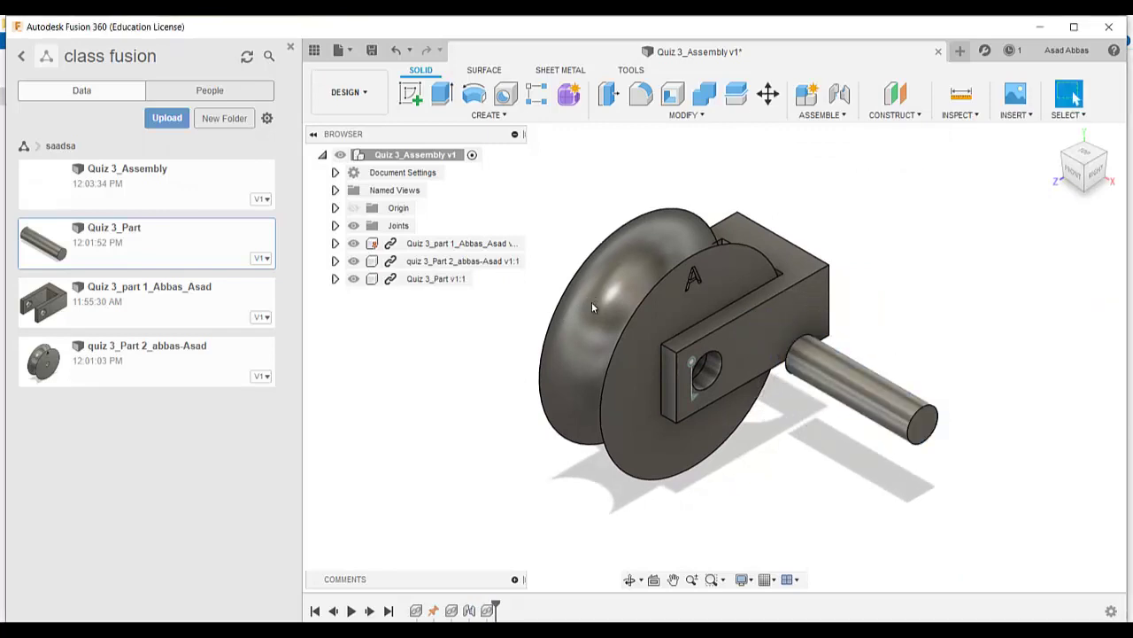
# Step: Create a Rigid joint from the pin end to the bracket hole
pyautogui.press('j')
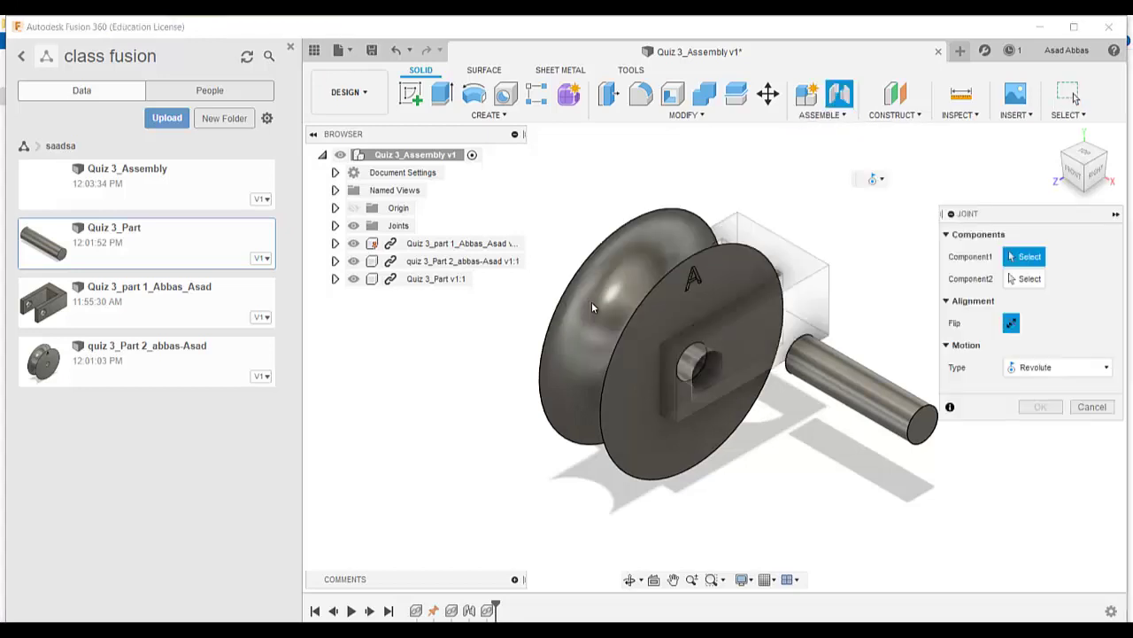
pyautogui.hotkey('alt', 'Down')
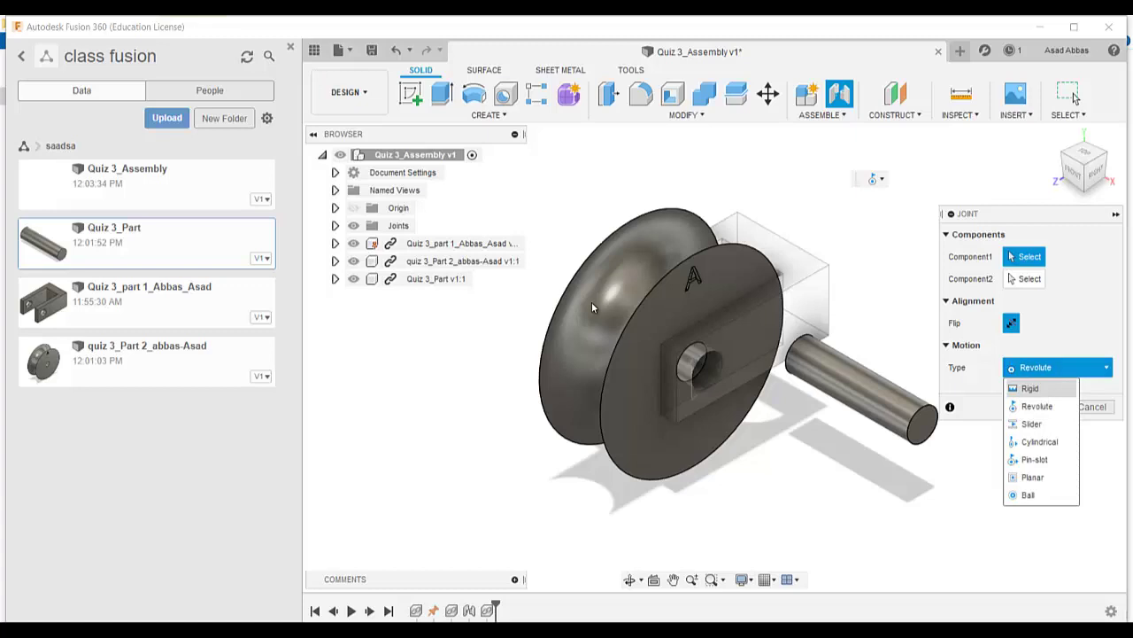
pyautogui.press('Return')
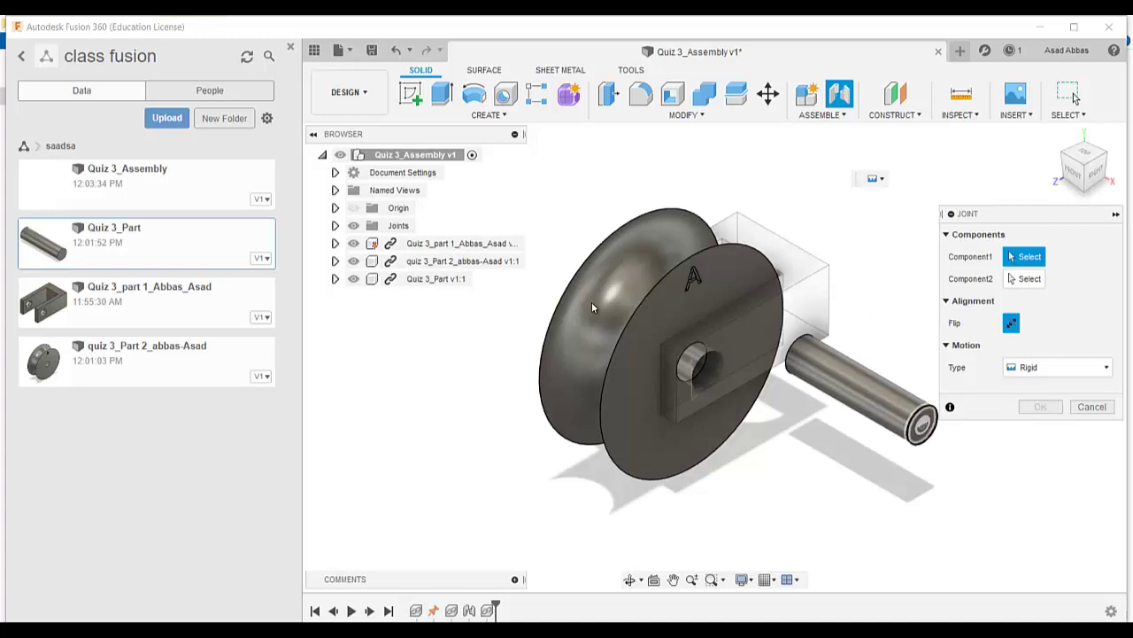
pyautogui.click(706, 370)
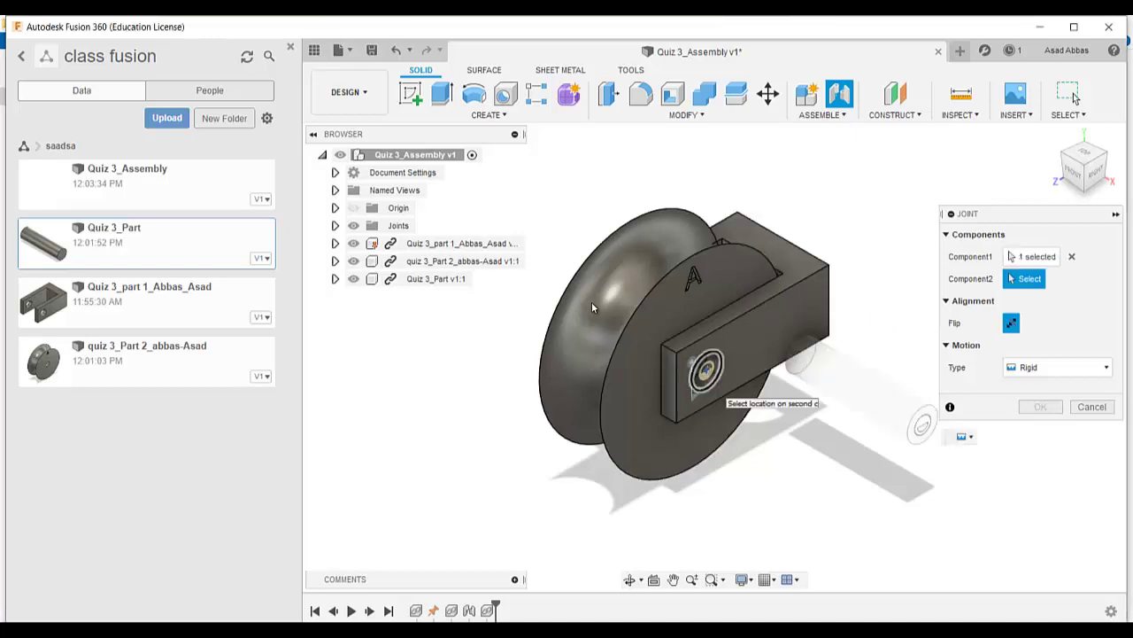
pyautogui.click(713, 379)
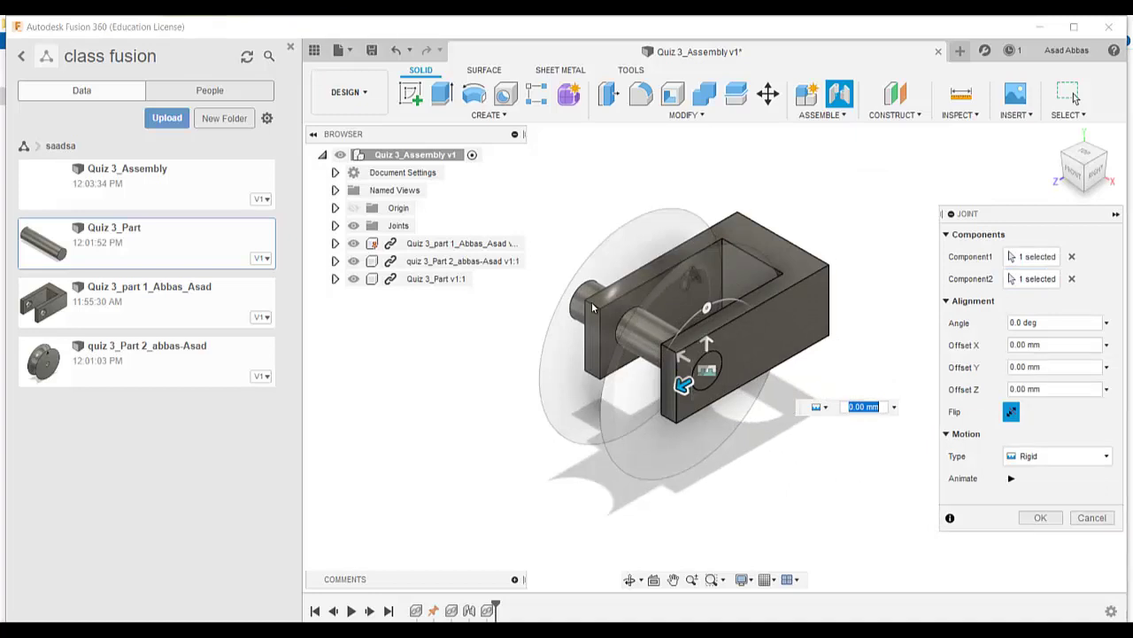
# Step: Set the pin joint's Offset Z to -.25in and commit the rigid joint
pyautogui.keyDown('shift'); pyautogui.moveTo(594, 307); pyautogui.dragTo(594, 307, button='middle'); pyautogui.keyUp('shift')
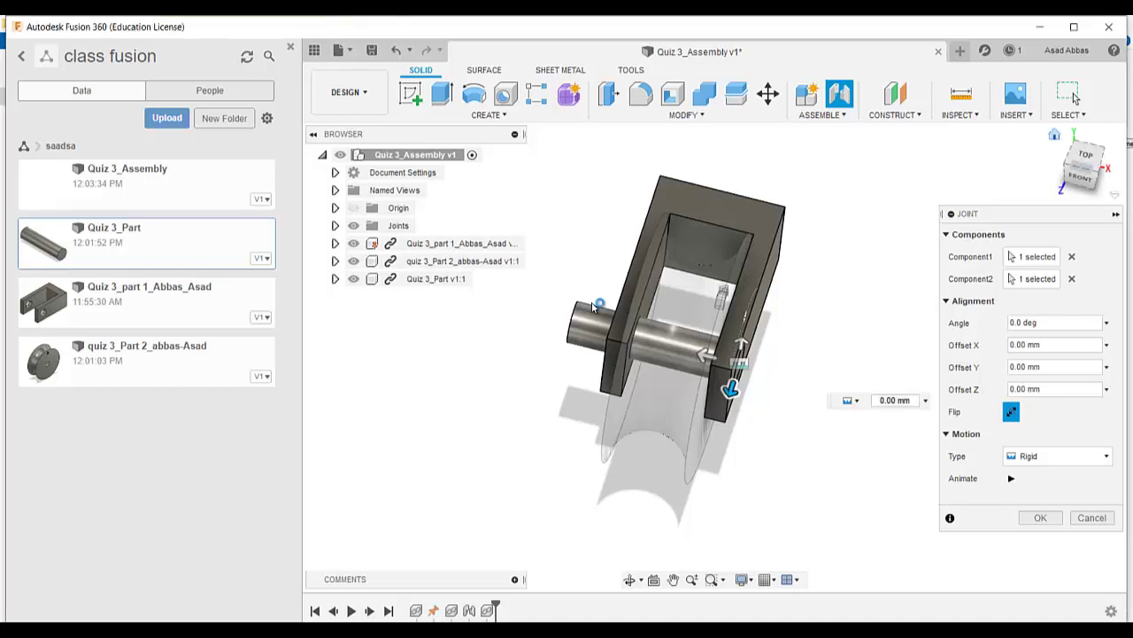
pyautogui.click(1054, 134)
pyautogui.write('-10')
pyautogui.press('Return')
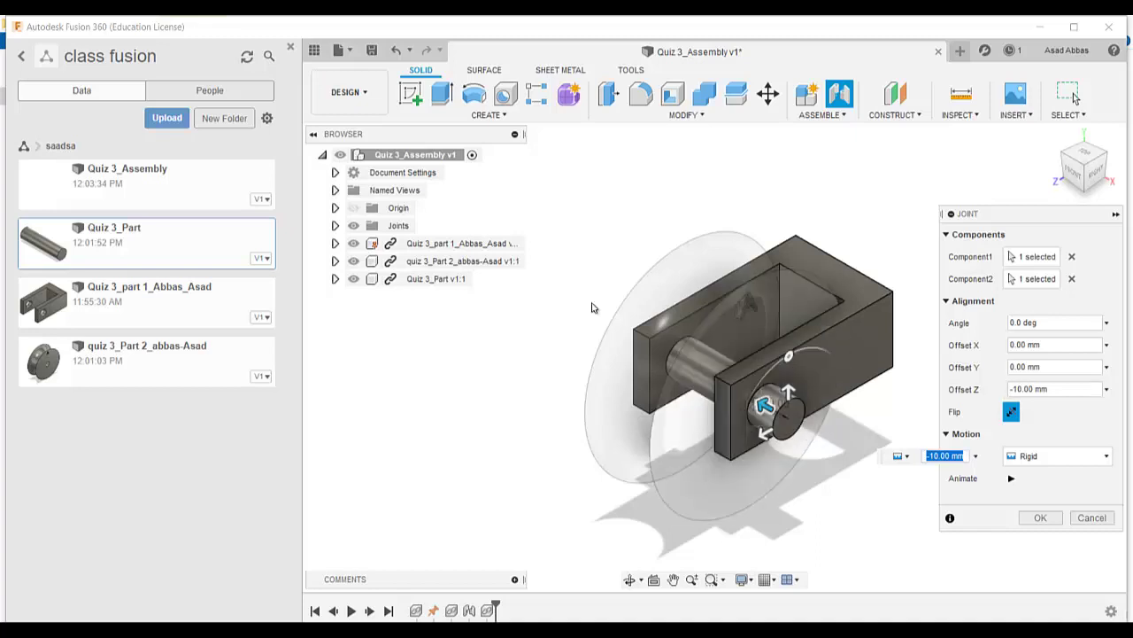
pyautogui.press('Tab')
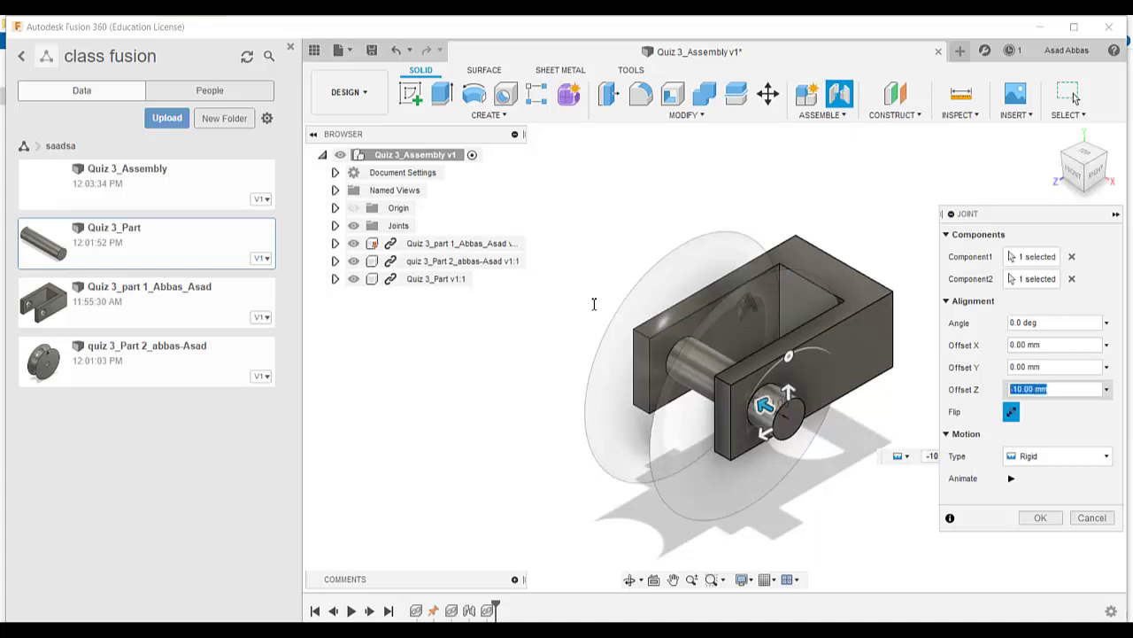
pyautogui.write('-')
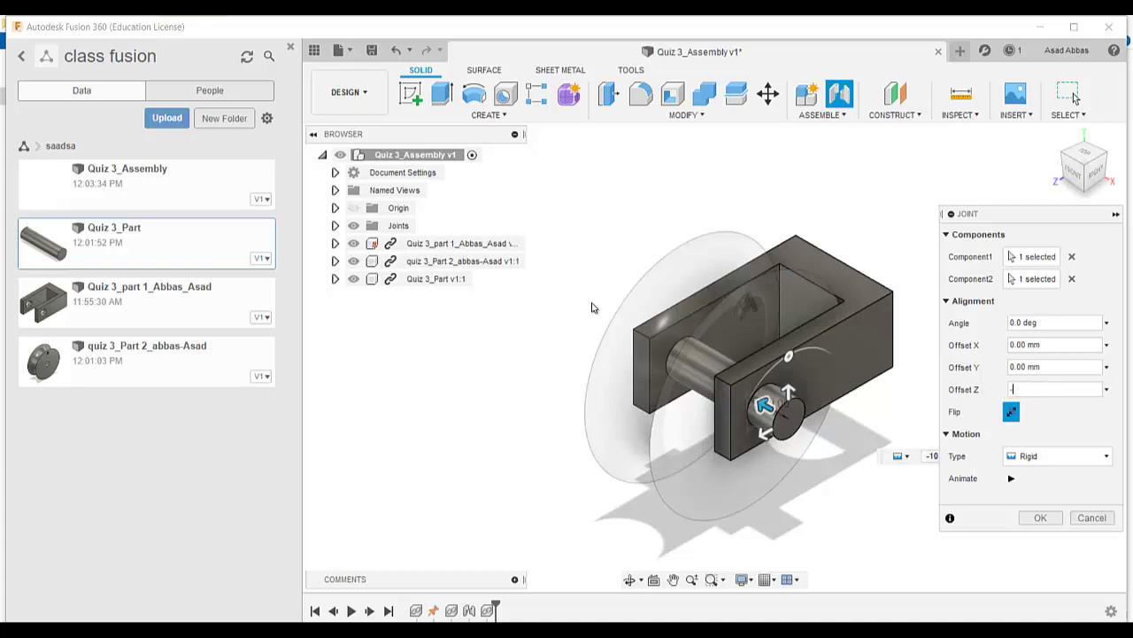
pyautogui.write('.25in')
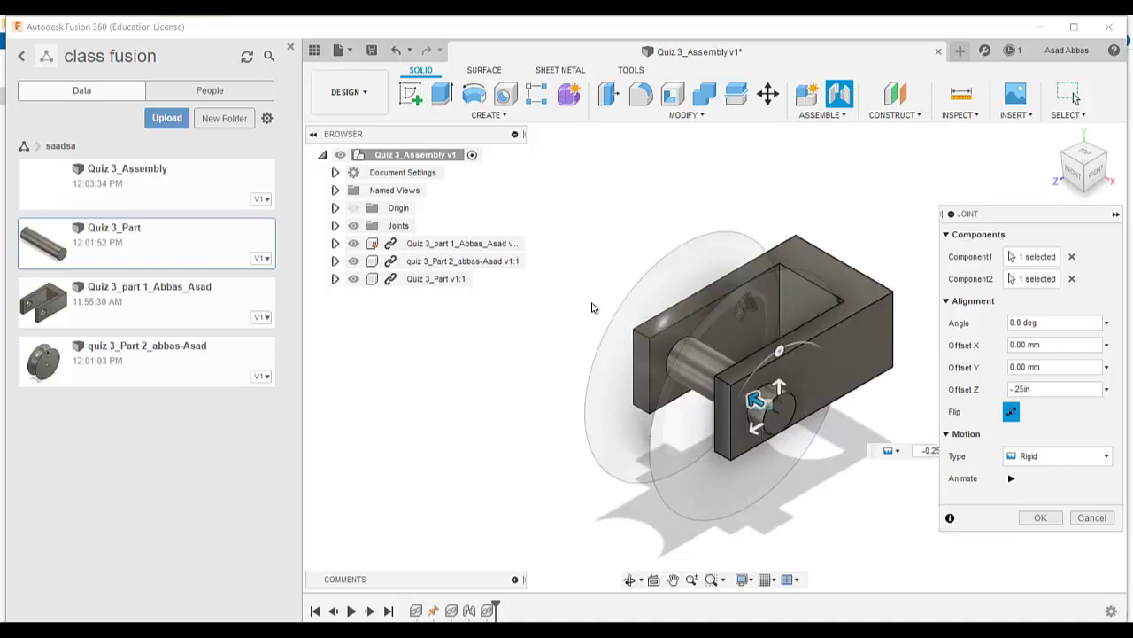
pyautogui.press('Return')
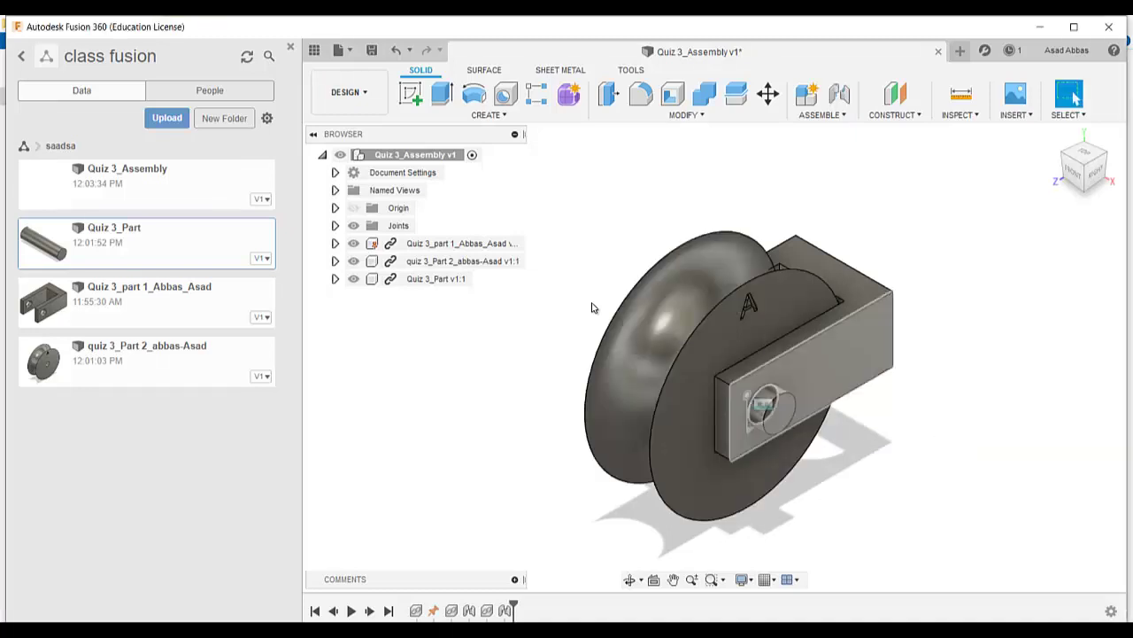
# Step: In Document Settings > Units, change the active units to Inch
pyautogui.keyDown('shift'); pyautogui.moveTo(592, 307); pyautogui.dragTo(593, 306, button='middle'); pyautogui.keyUp('shift')
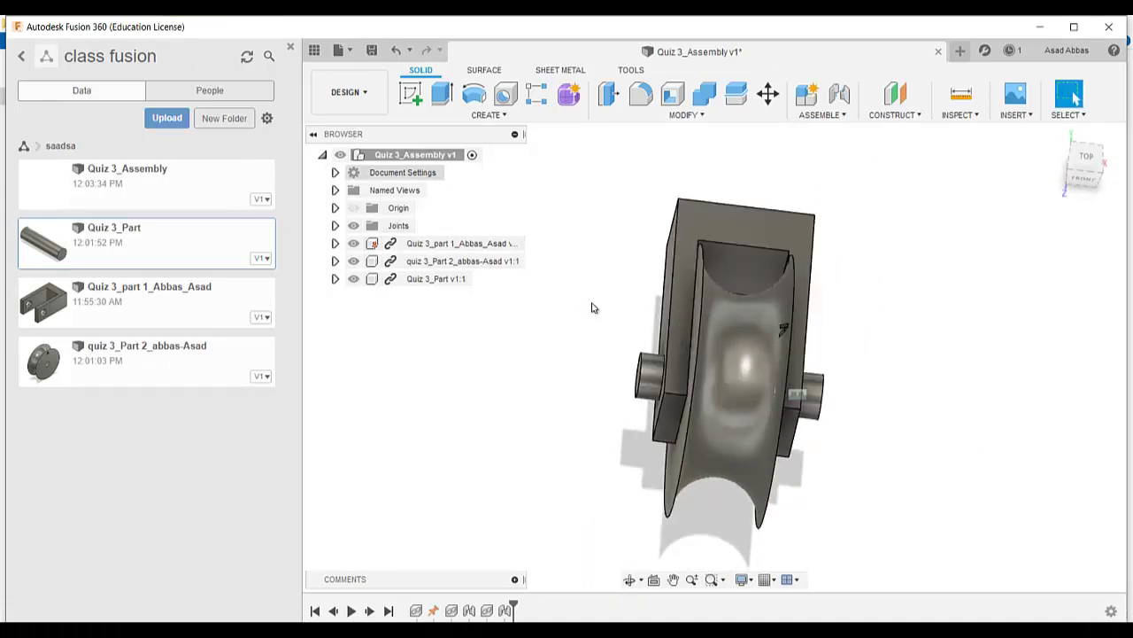
pyautogui.click(336, 172)
pyautogui.click(432, 190)
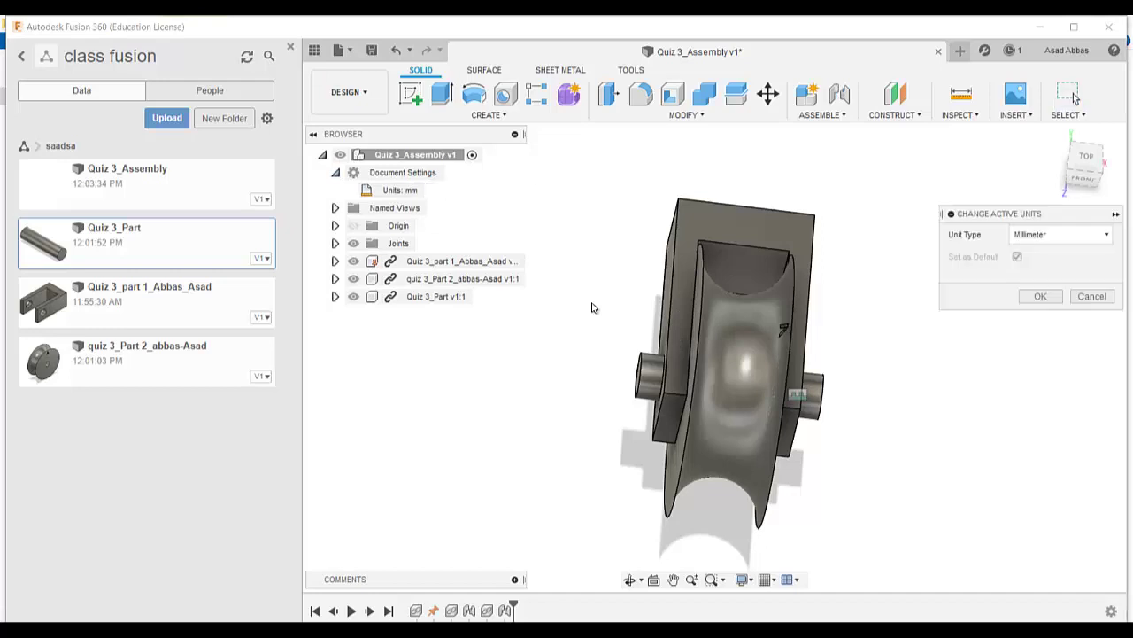
pyautogui.click(1061, 233)
pyautogui.click(1036, 301)
pyautogui.press('Return')
pyautogui.click(1054, 135)
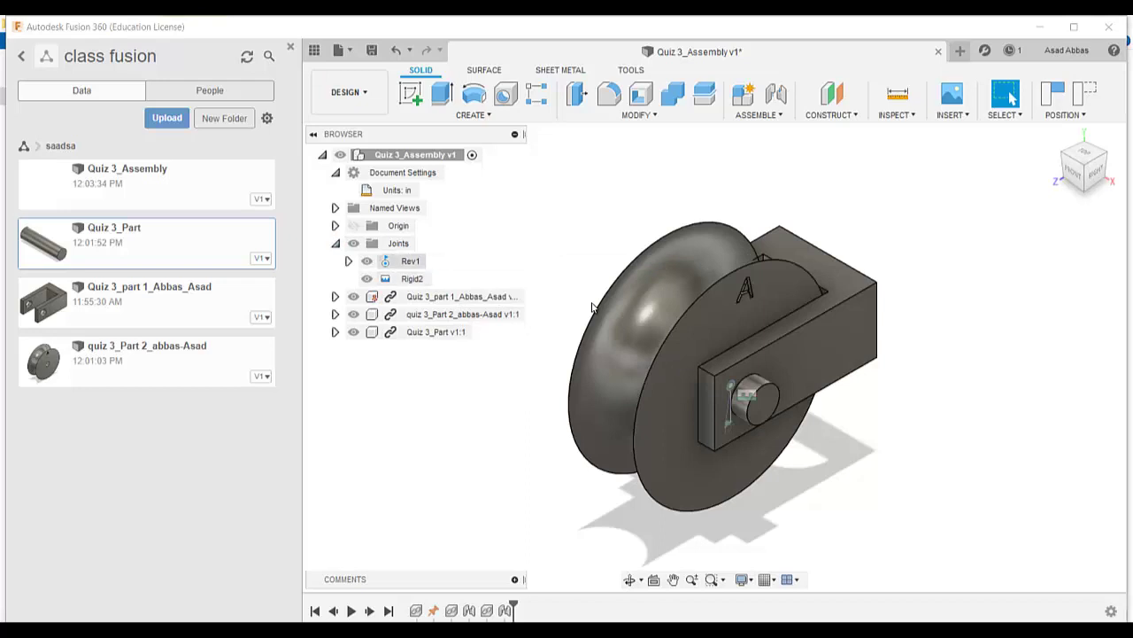
# Step: Animate the Rev1 revolute joint to spin the pulley, then stop the animation
pyautogui.rightClick(410, 261)
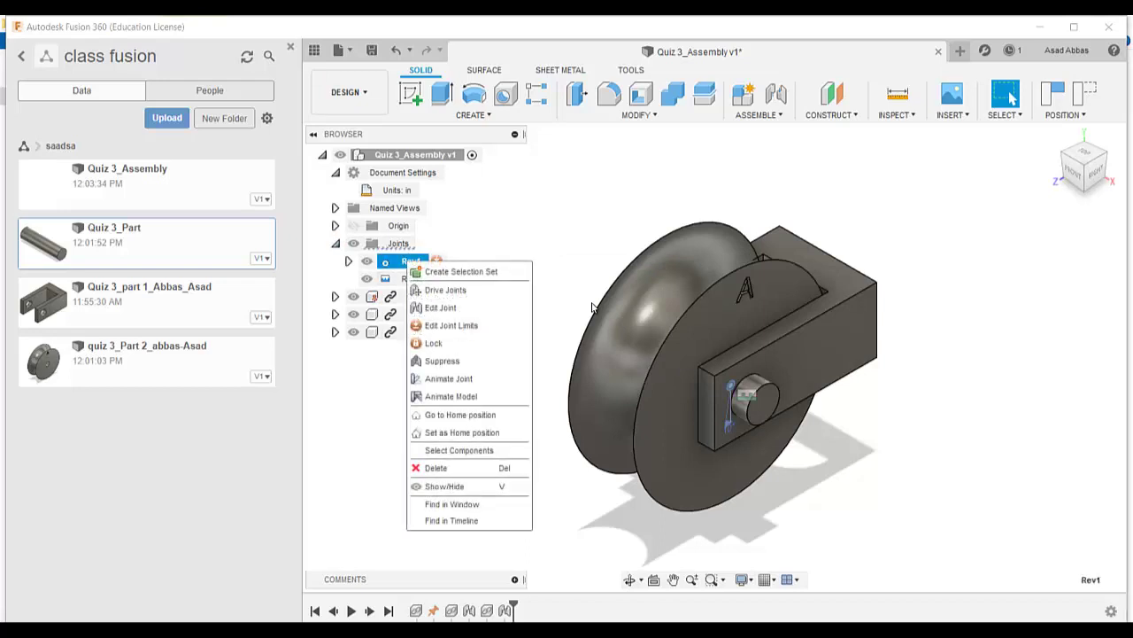
pyautogui.press('Return')
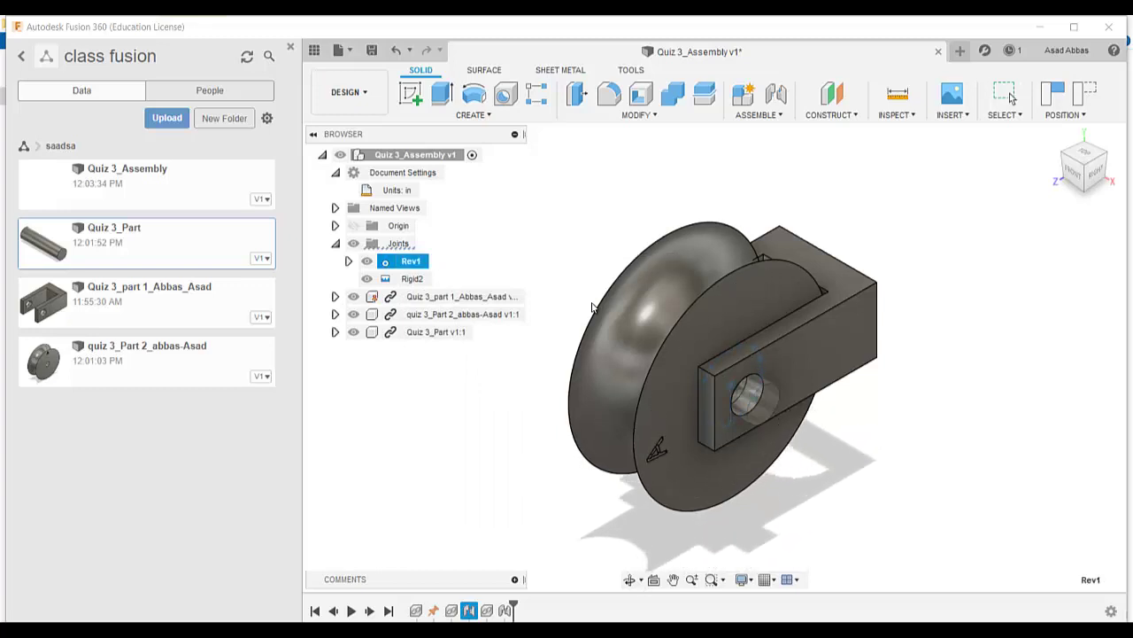
pyautogui.click(1009, 93)
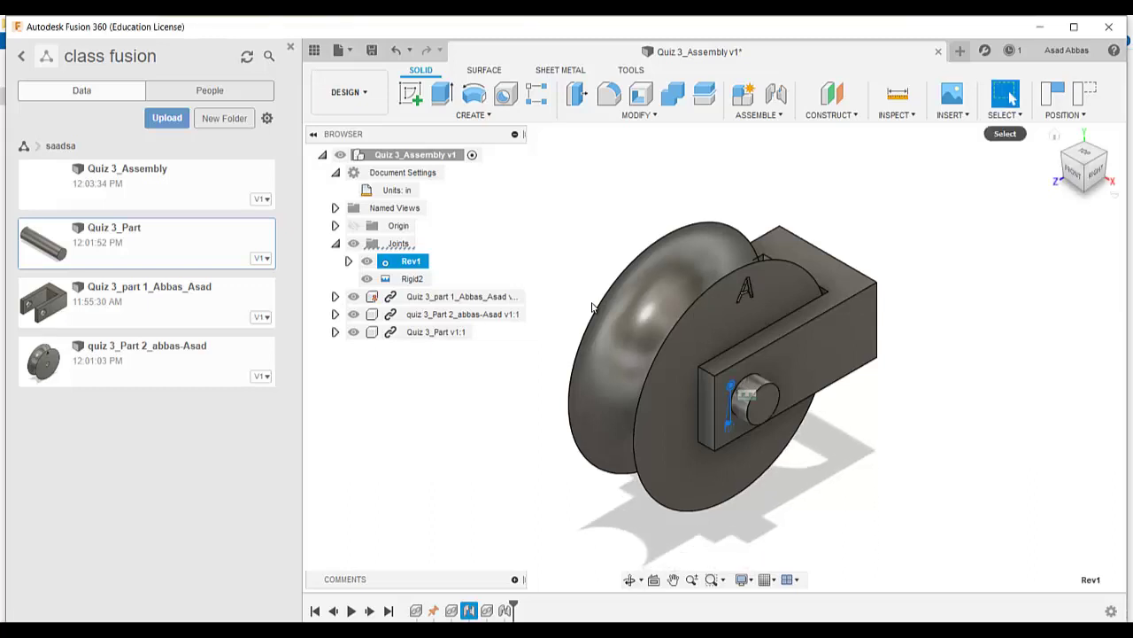
pyautogui.press('Escape')
# Step: Collapse the Joints folder and save Quiz 3_Assembly as a new version
pyautogui.click(335, 243)
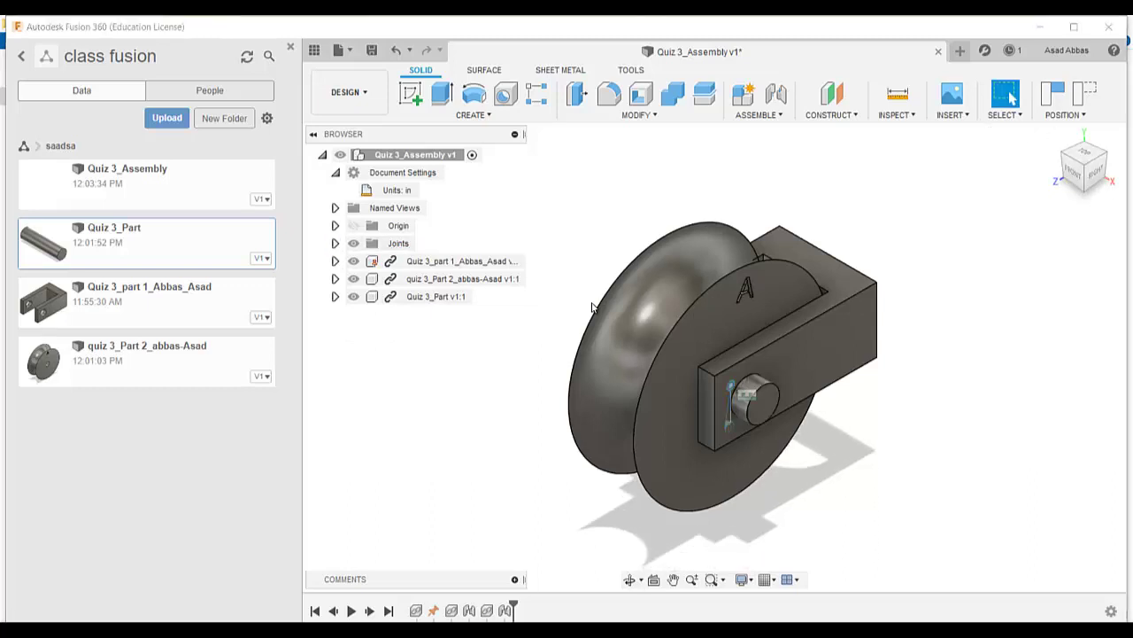
pyautogui.hotkey('ctrl', 's')
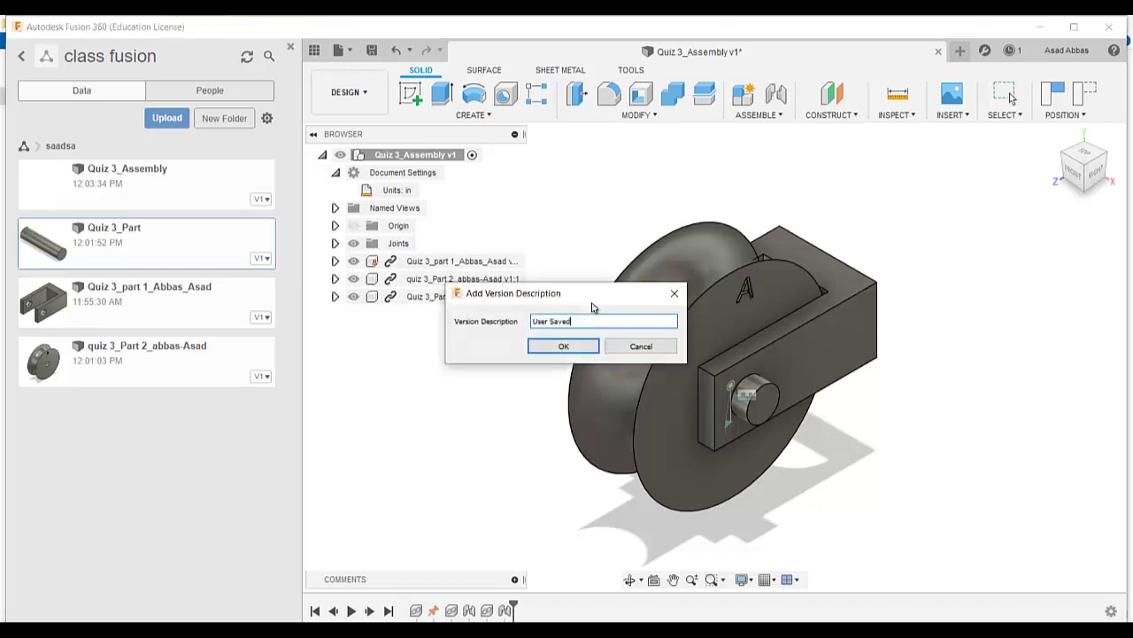
pyautogui.press('Return')
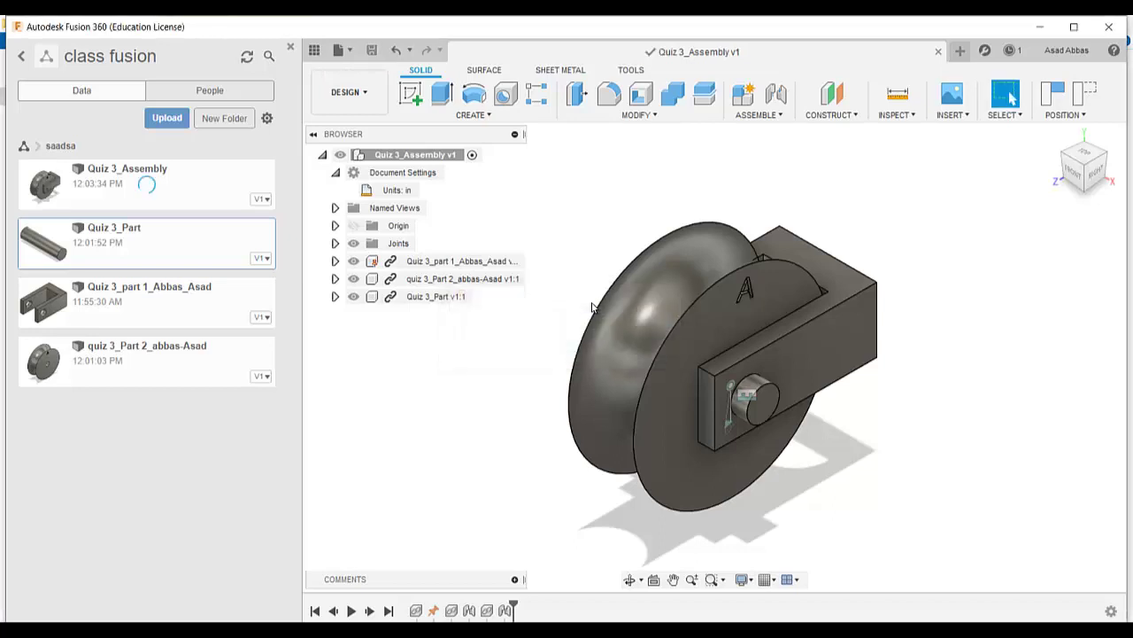